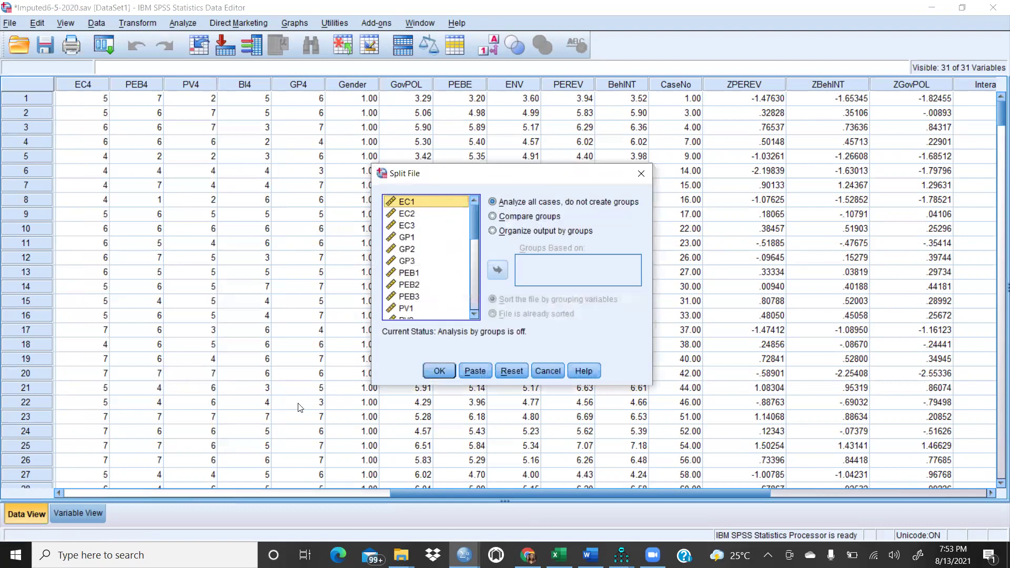
Split the file to compare groups based on Gender, sorting the file by the grouping variable
drag(475, 232, 476, 287)
click(421, 241)
click(413, 229)
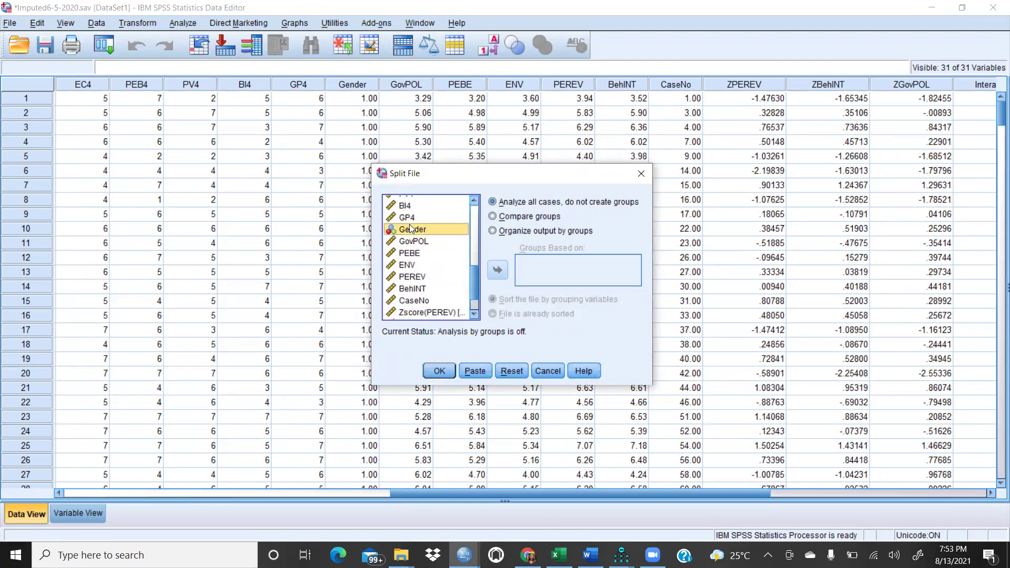
click(492, 216)
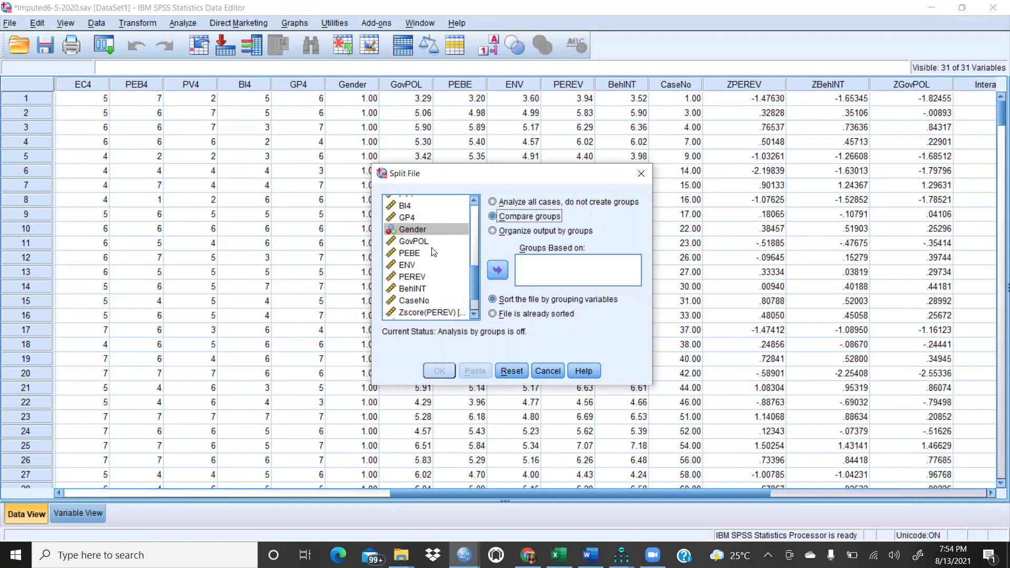
click(497, 271)
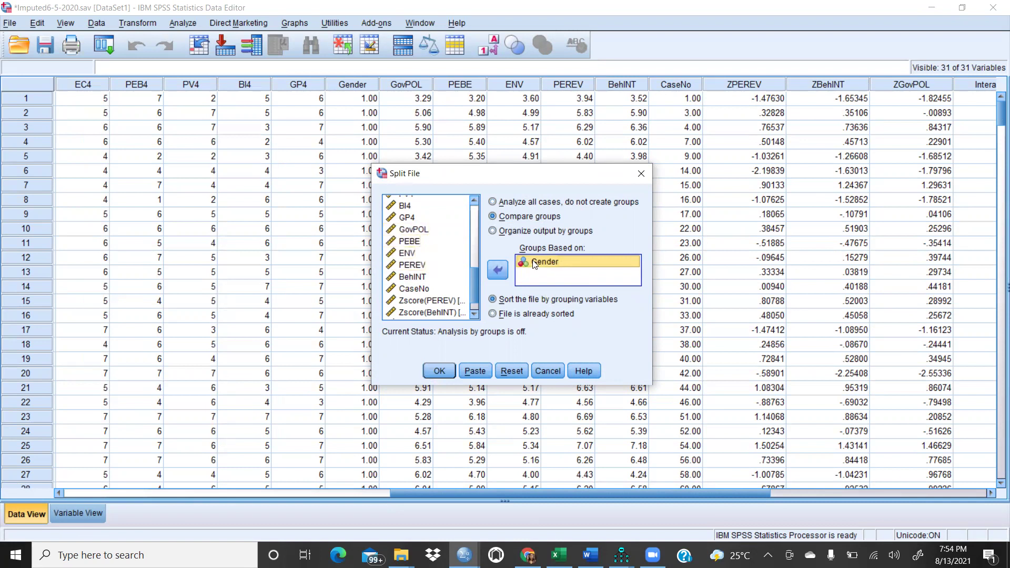
click(439, 370)
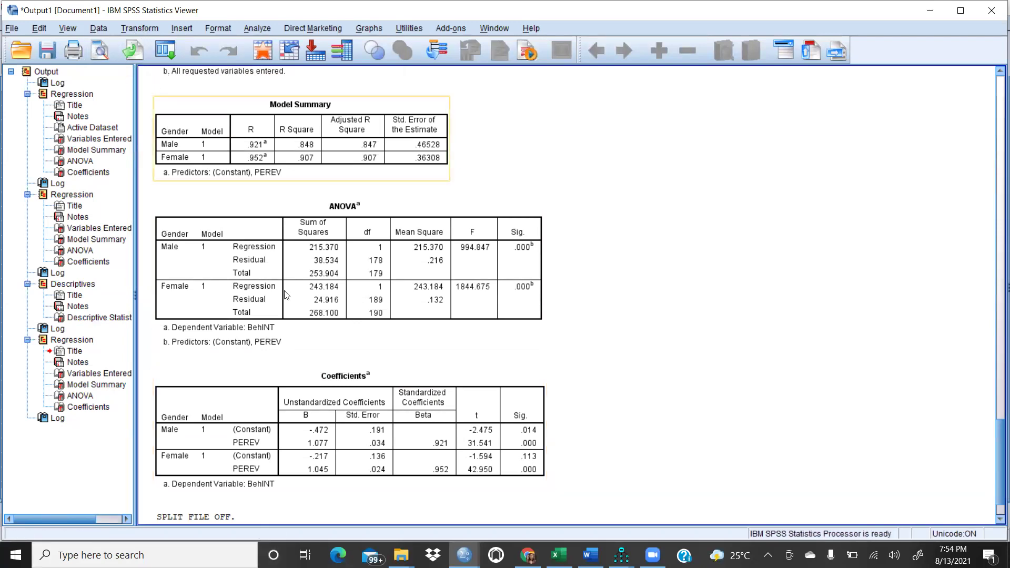
Check the value labels defined for the Gender variable in the data file and return to the data cells
mouse_move(464, 555)
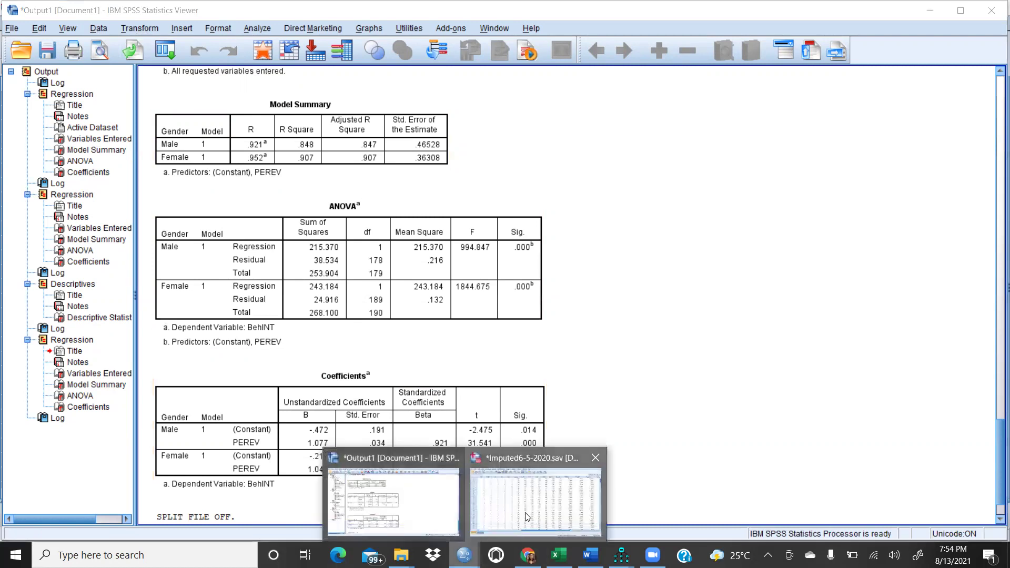
click(528, 500)
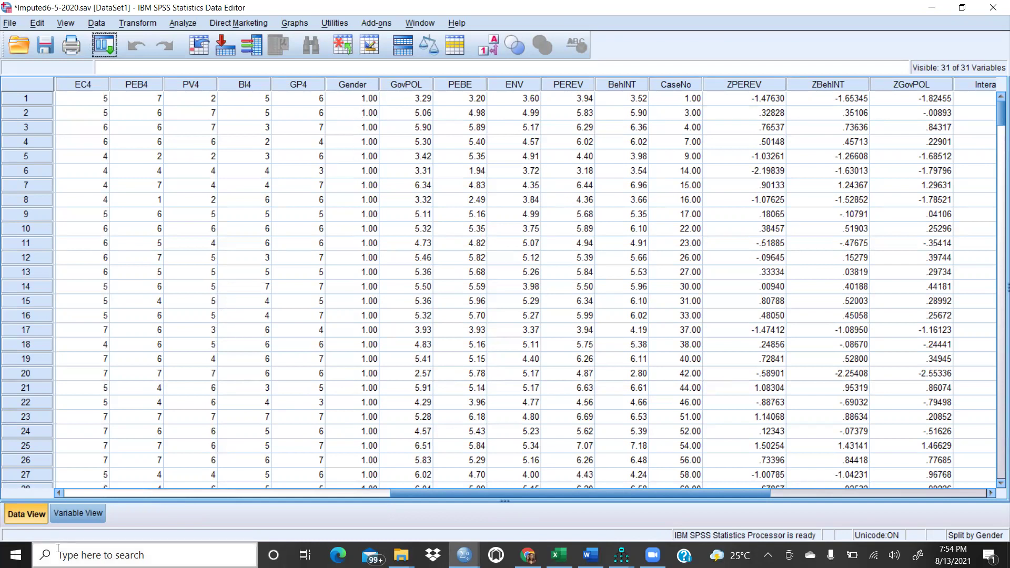
click(78, 513)
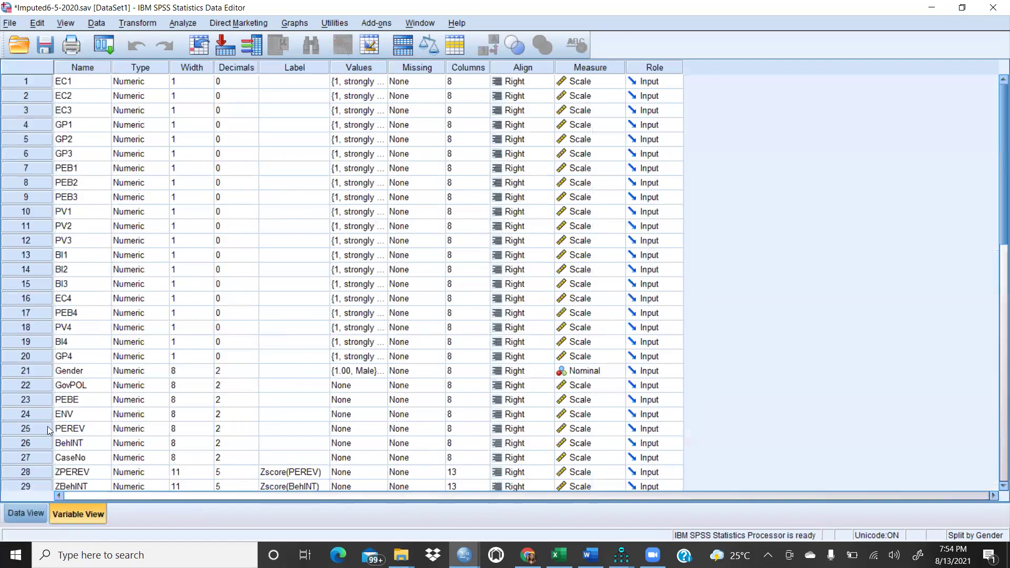
click(357, 374)
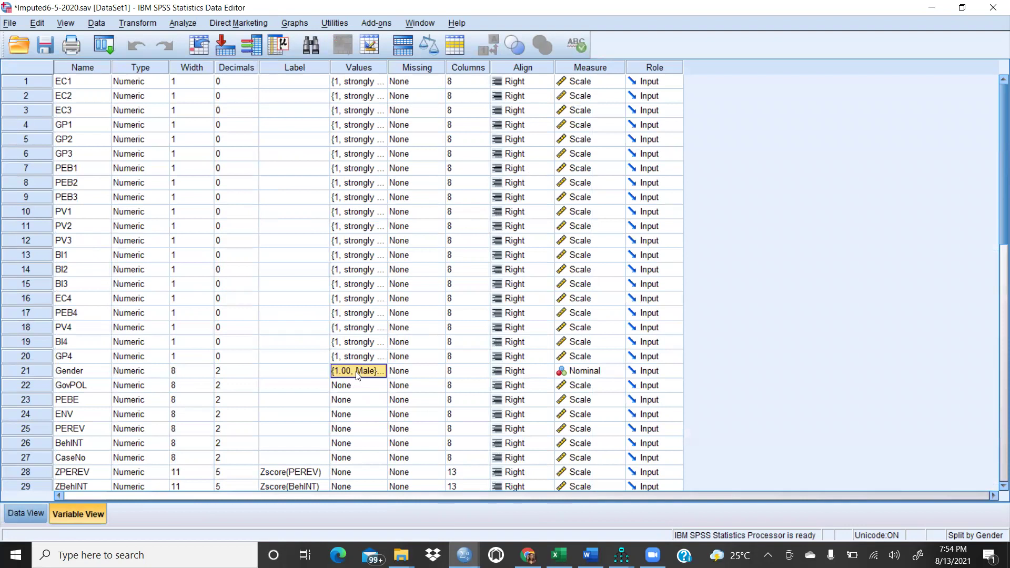
click(378, 370)
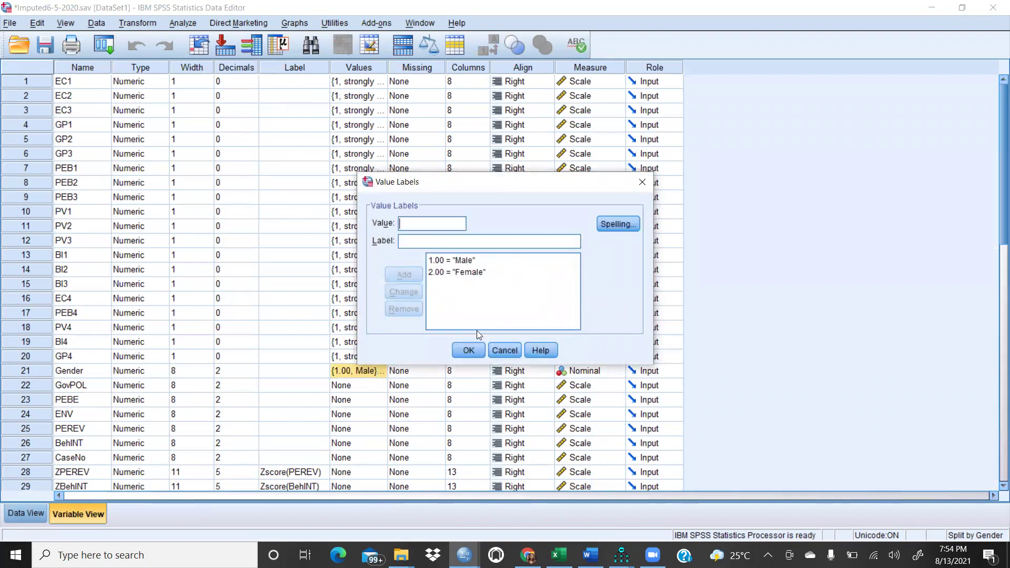
click(468, 350)
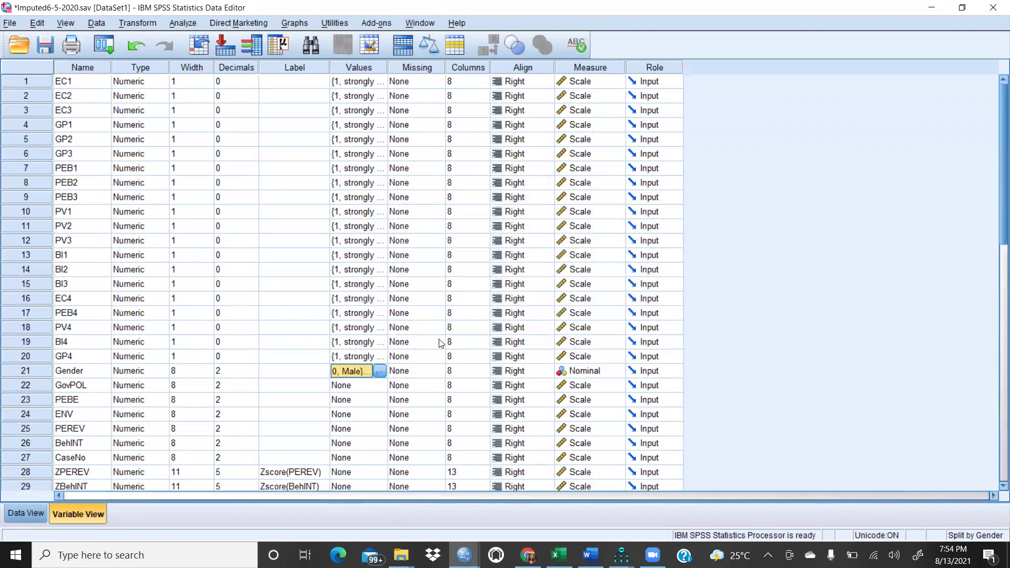
click(23, 514)
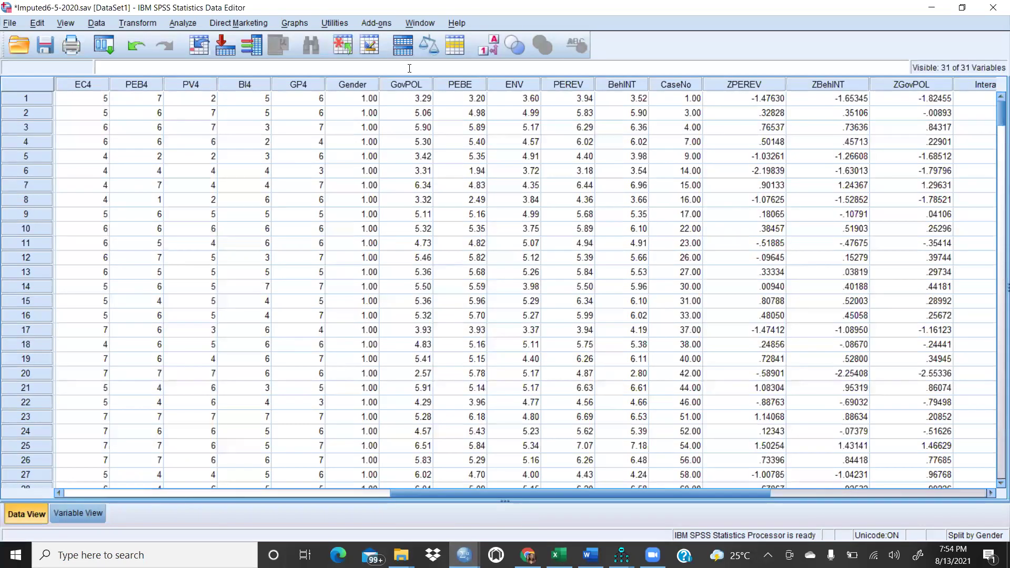
Set up a linear regression from reset settings with BehINT as the dependent variable
click(182, 23)
mouse_move(209, 168)
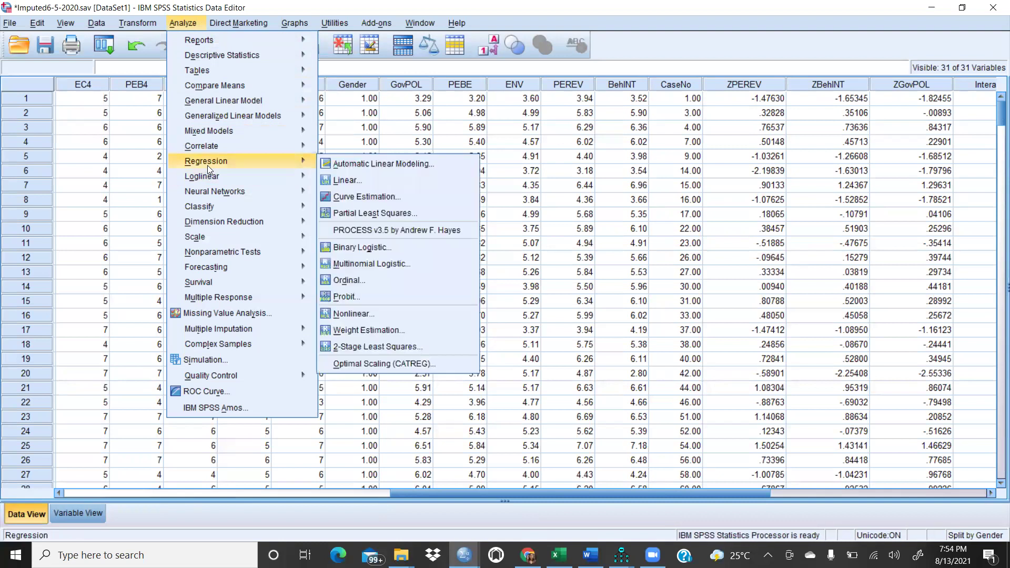
click(372, 177)
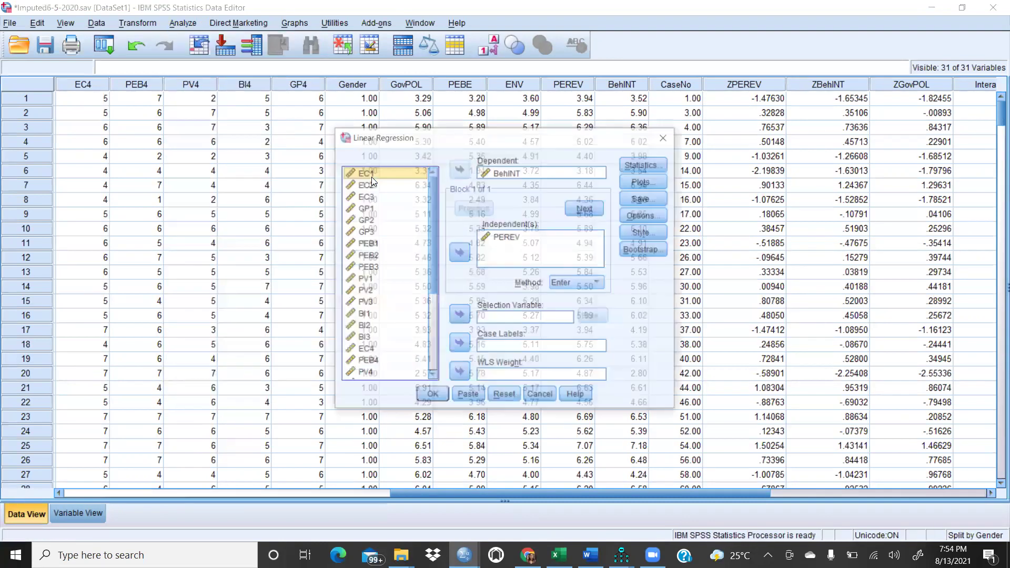
click(503, 395)
scroll(430, 259, down, 5)
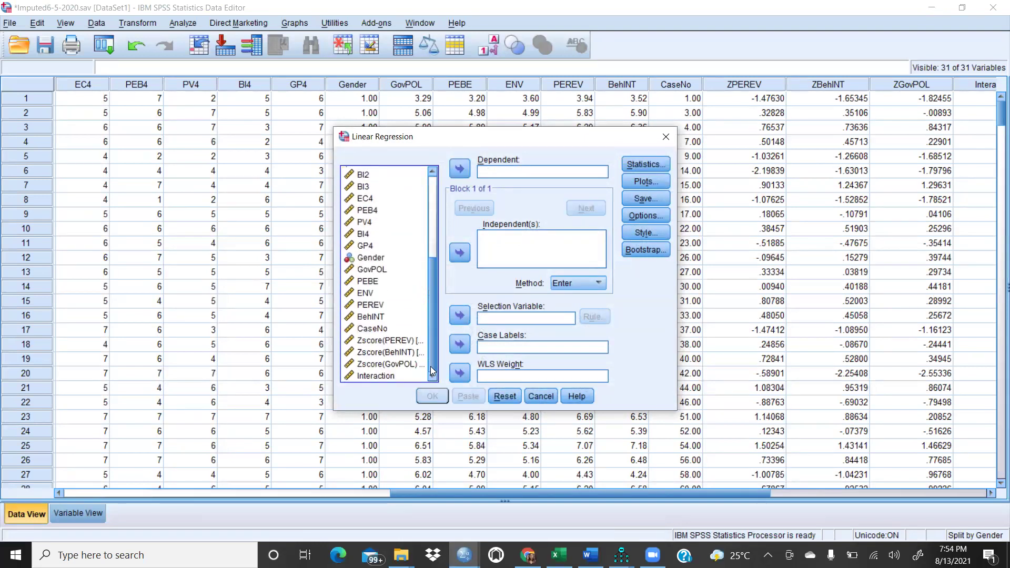
click(381, 317)
click(459, 169)
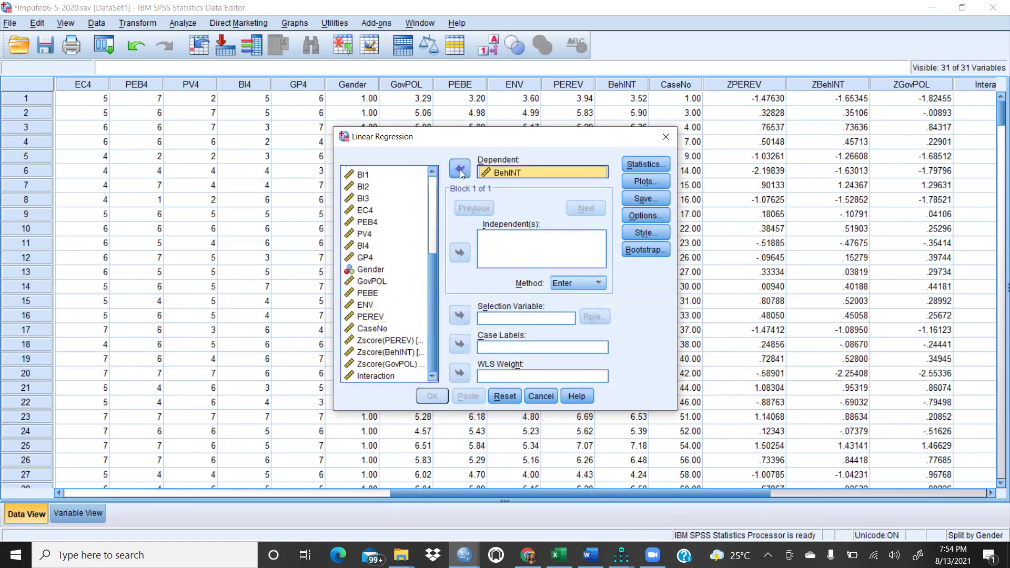
Add PEREV as the independent variable and run the regression
click(381, 317)
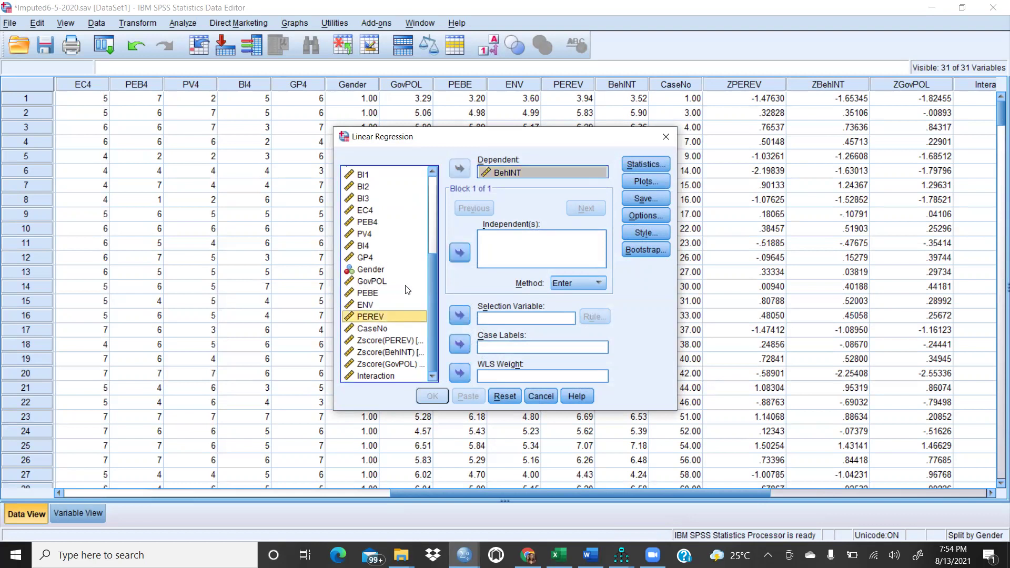
click(459, 254)
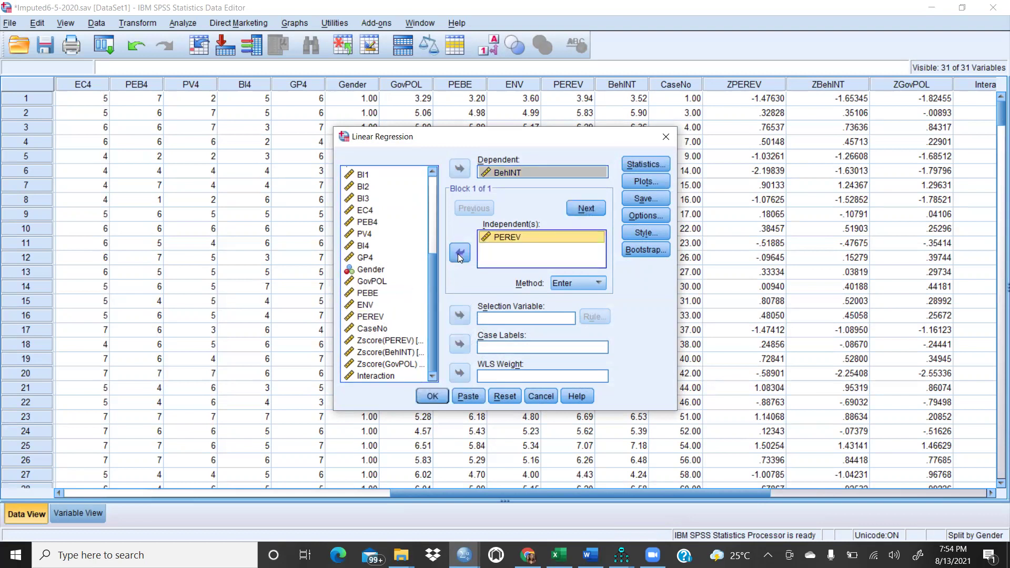
click(432, 397)
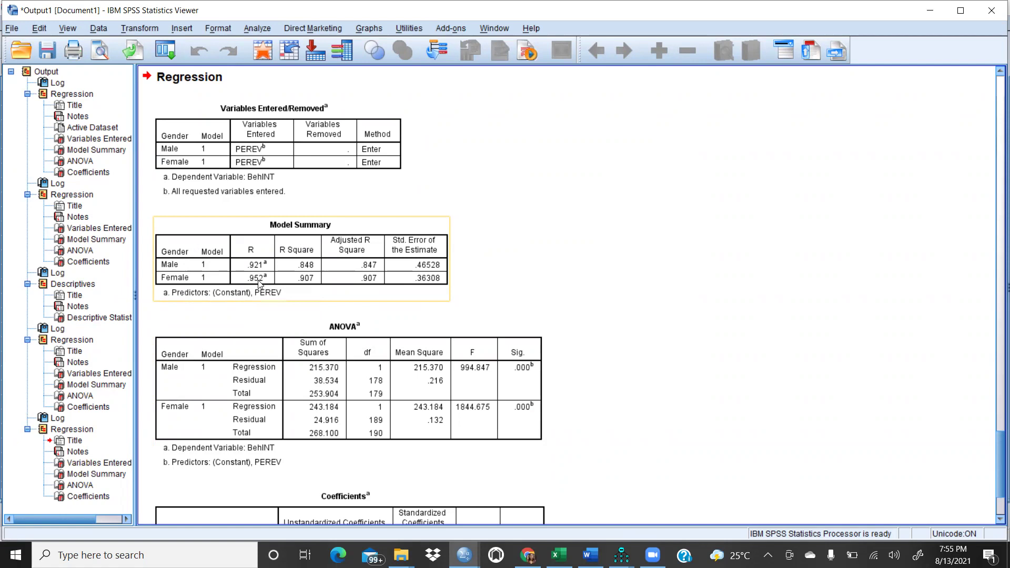
Examine the Model Summary, ANOVA and Coefficients tables of the latest regression for both gender groups, and switch to Chrome
click(304, 423)
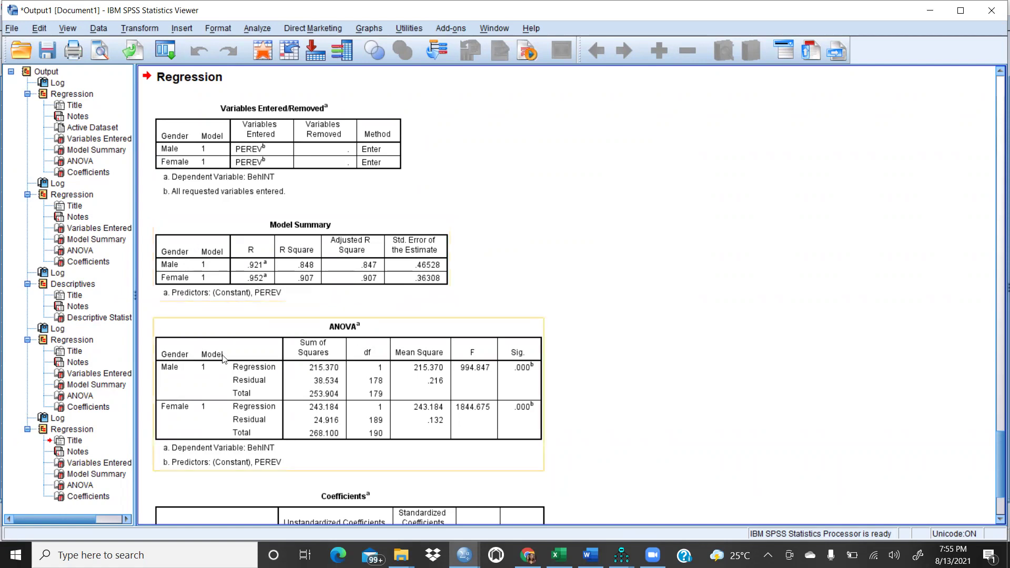
click(622, 314)
click(207, 385)
drag(996, 437, 995, 459)
click(368, 381)
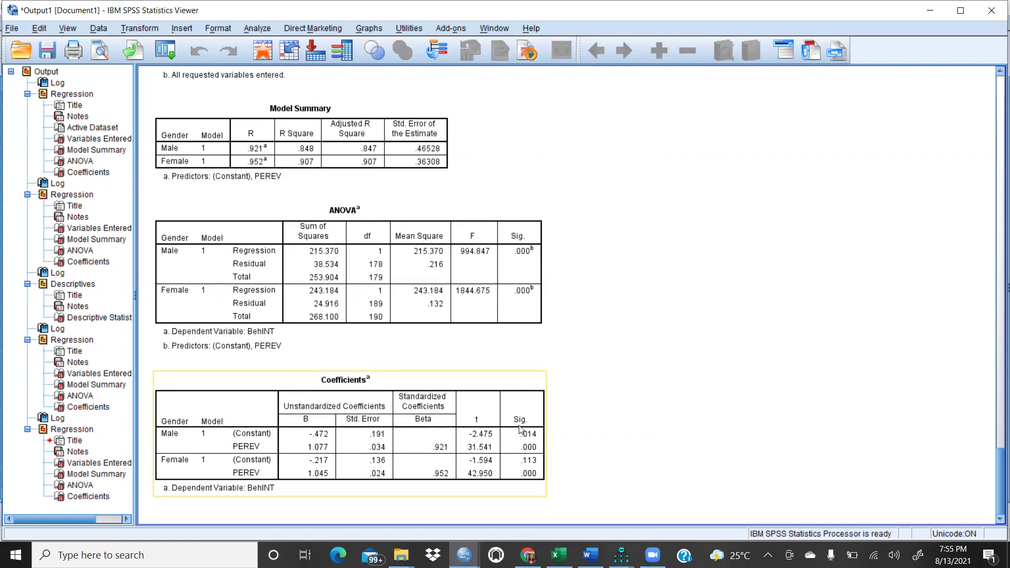
click(532, 505)
click(461, 460)
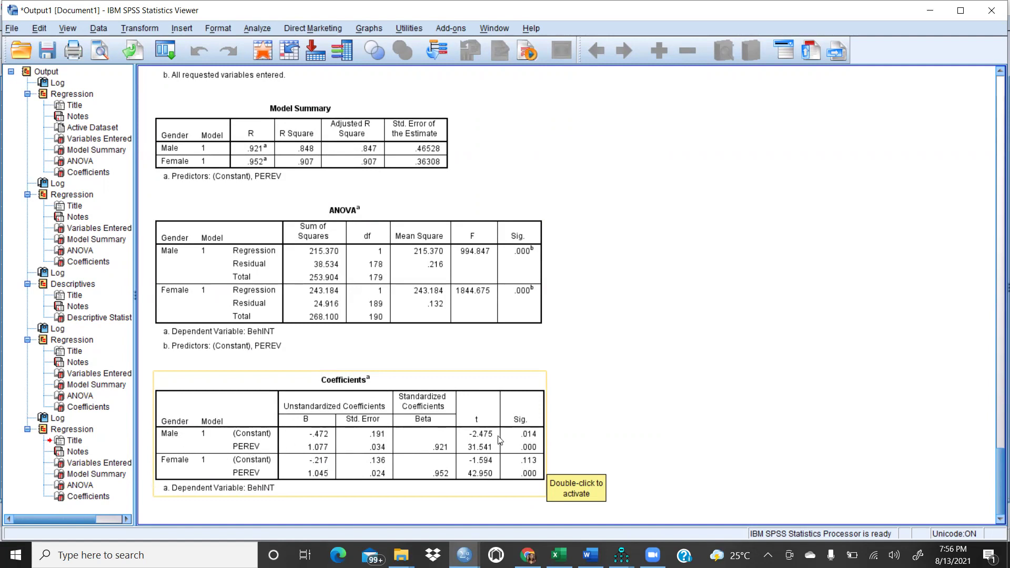
click(734, 370)
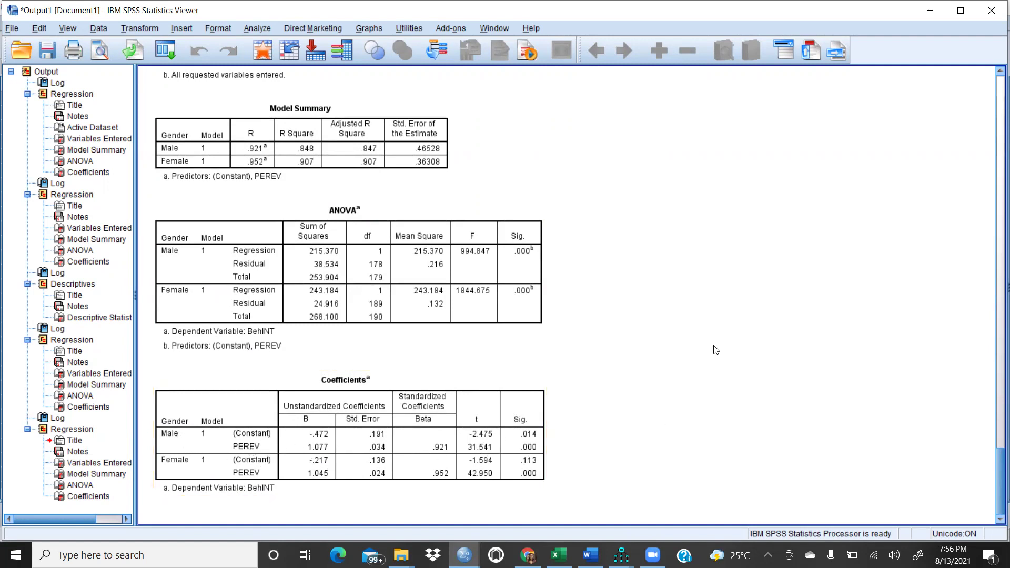
click(462, 215)
click(272, 179)
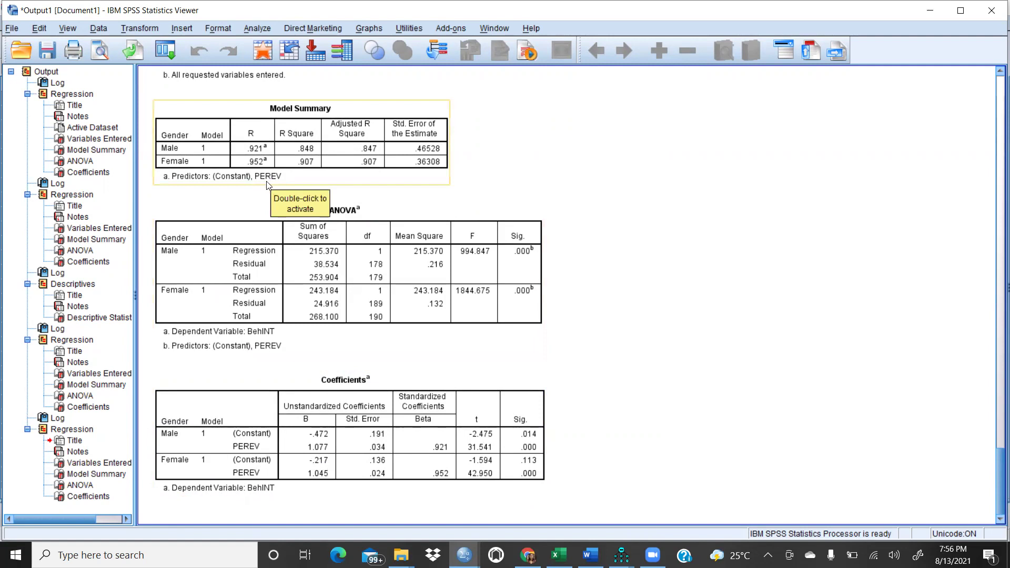
click(289, 225)
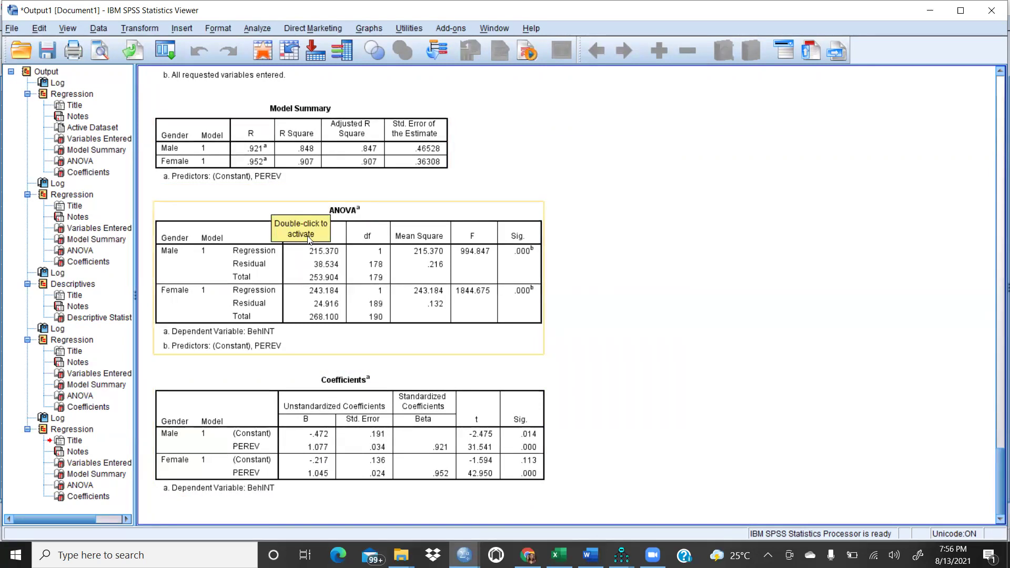
click(503, 499)
key(alt+Tab)
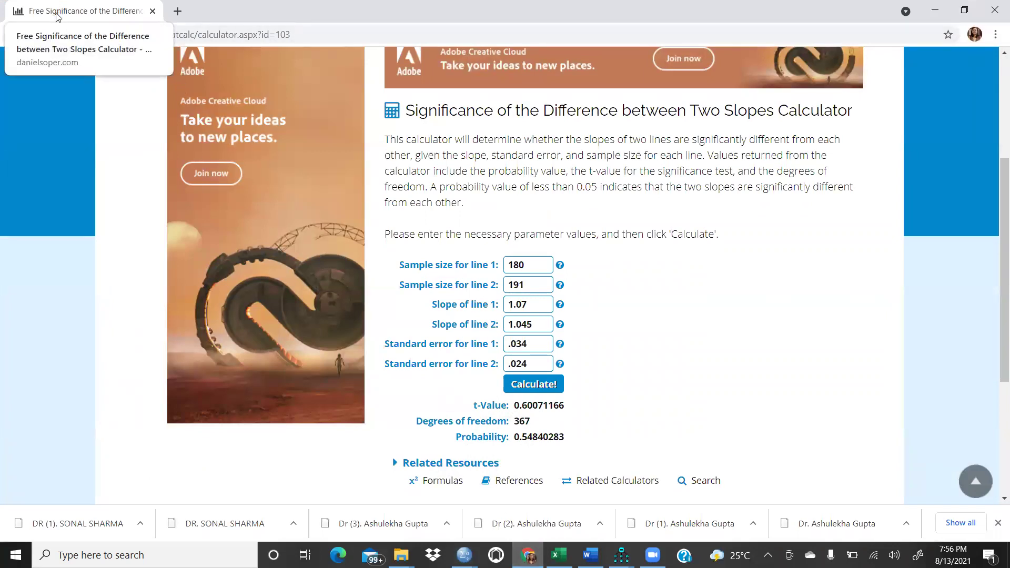
Try opening the two-slopes calculator at danielsoper.com/statcalc/calculator.aspx?id=103 in a new tab, and close that tab
click(178, 12)
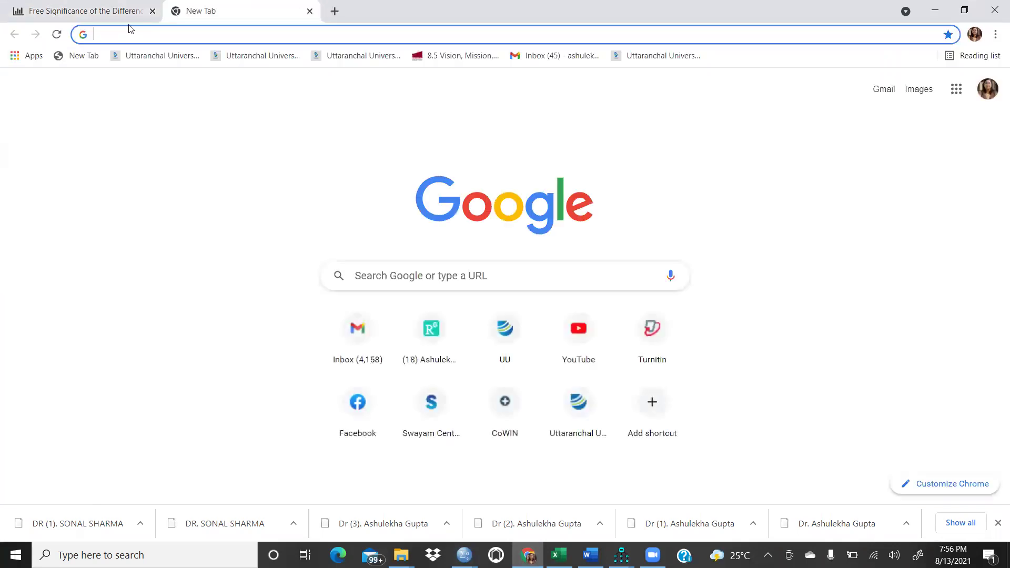
text(dan)
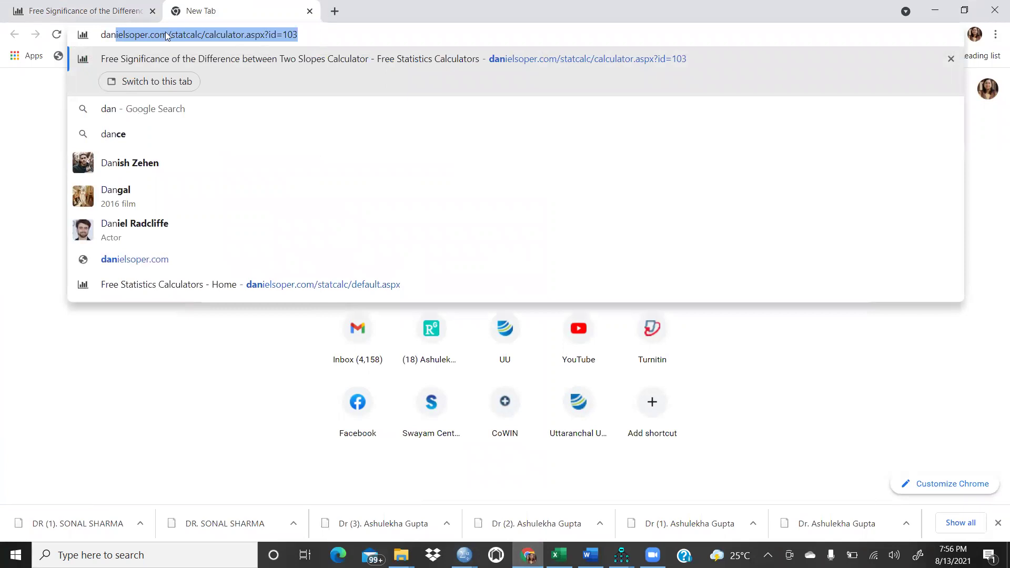
key(End)
drag(298, 35, 207, 41)
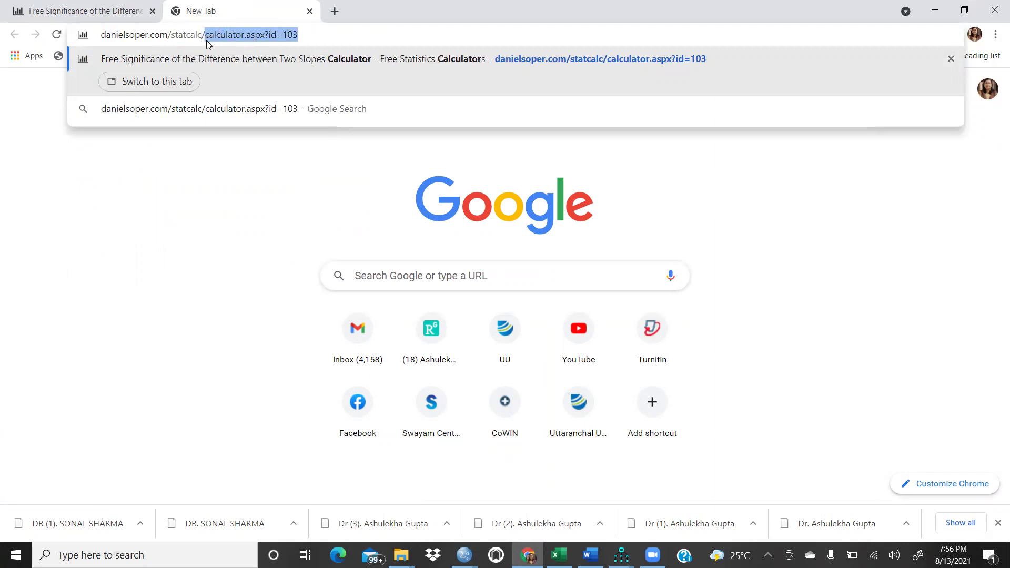
key(Return)
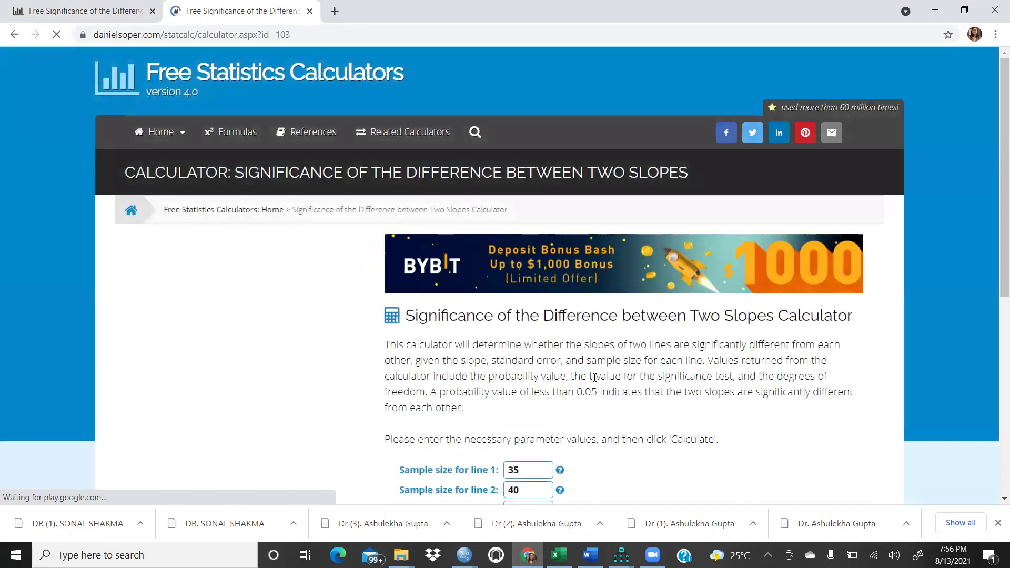
scroll(594, 376, down, 1)
scroll(593, 376, down, 4)
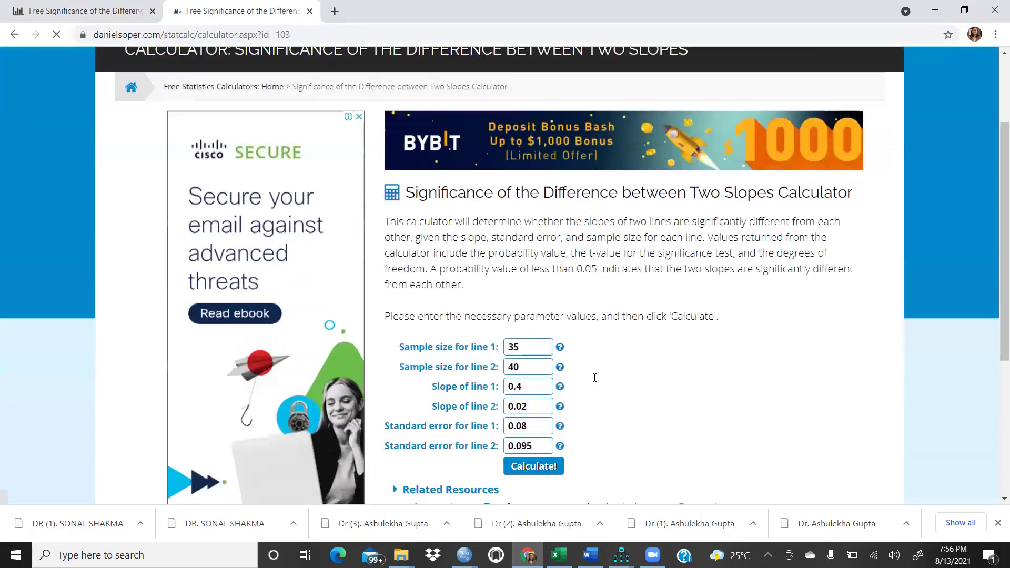
scroll(594, 376, up, 5)
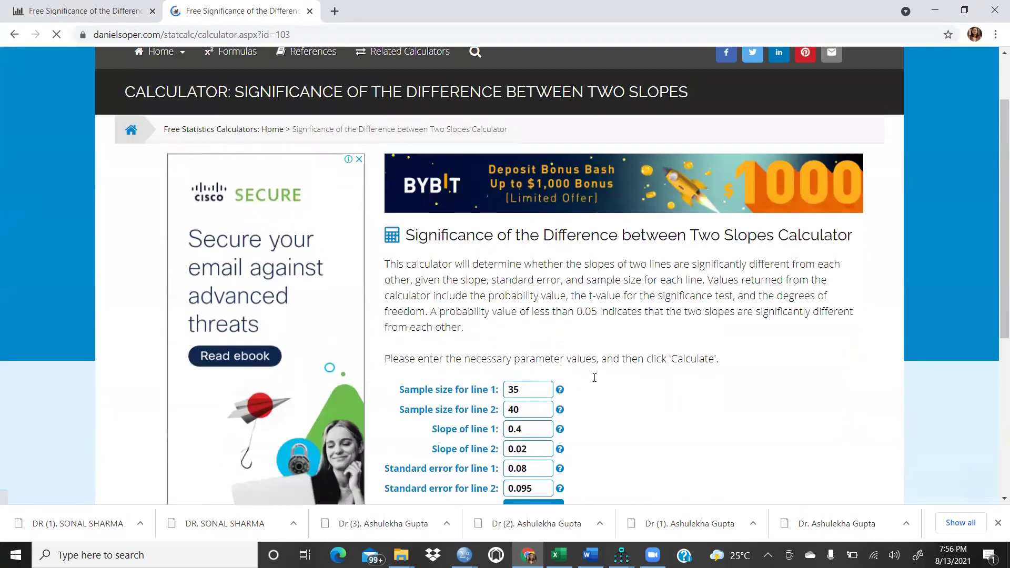
click(14, 37)
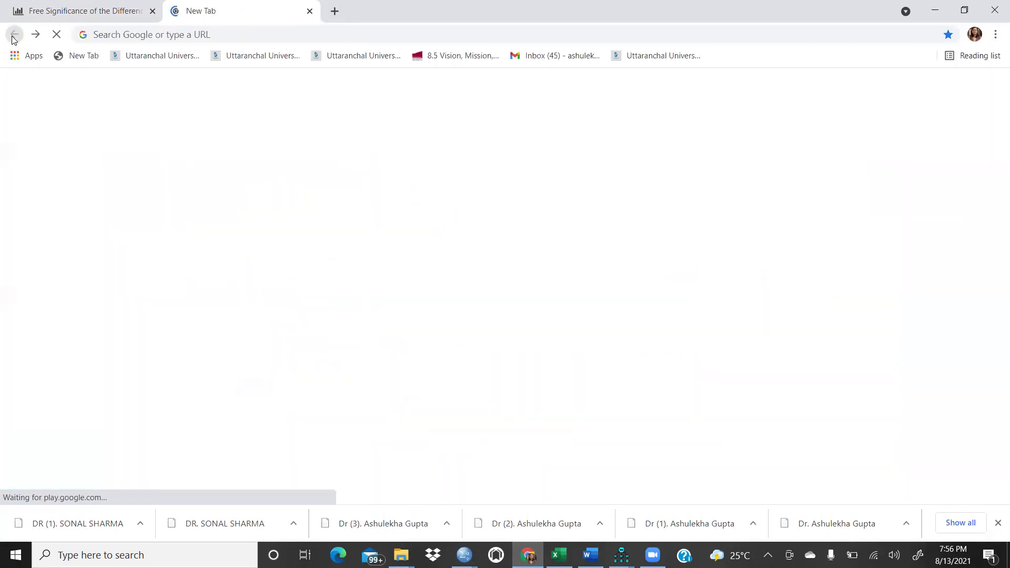
middle_click(255, 13)
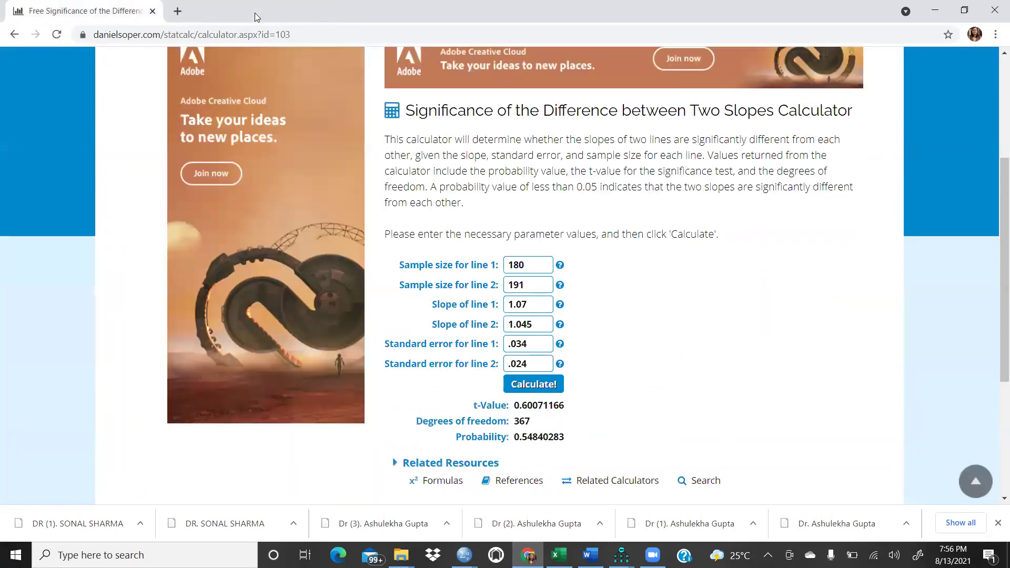
Open the Free Statistics Calculators home page at danielsoper.com/statcalc/ in a new browser tab
click(179, 13)
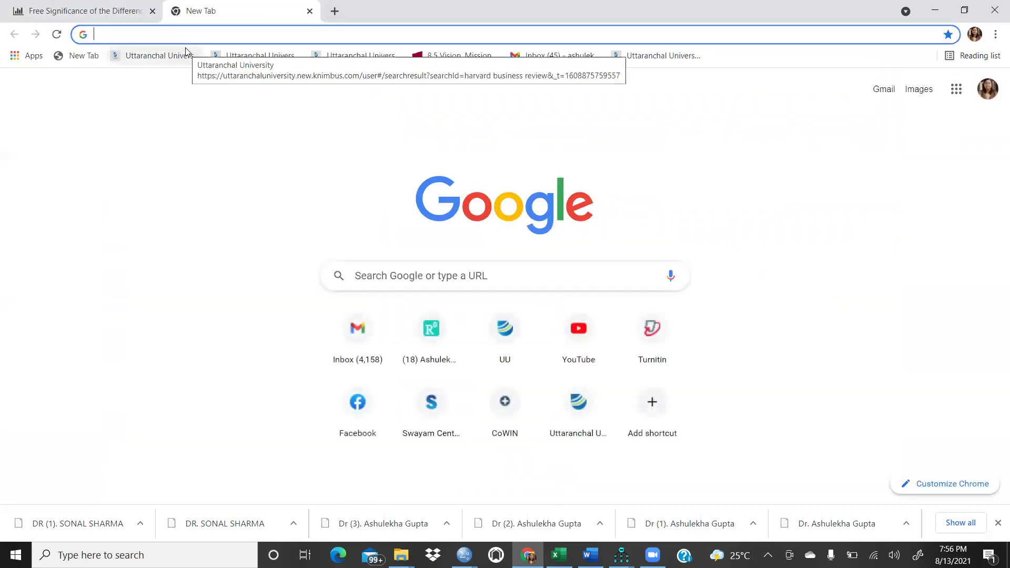
text(daie)
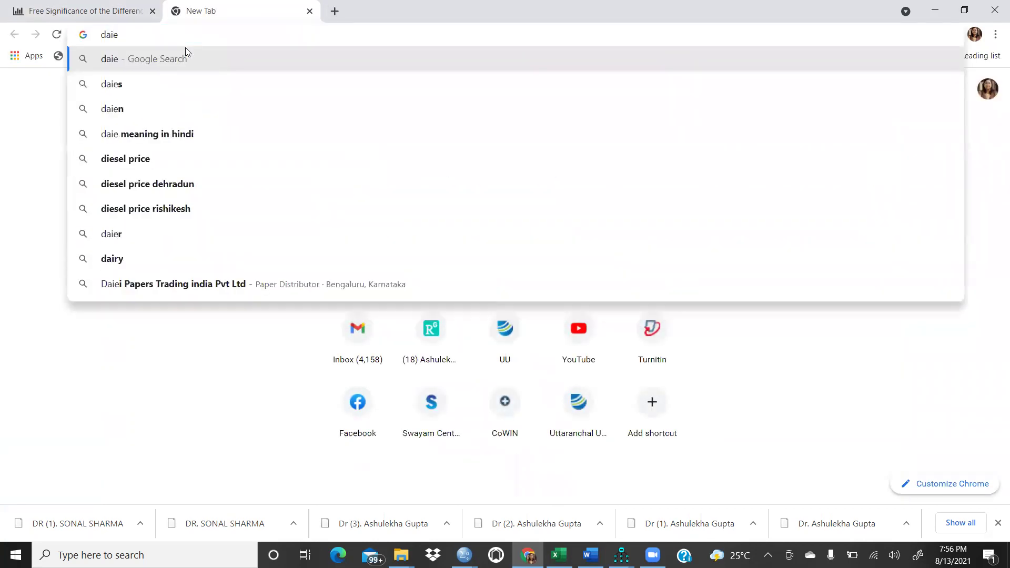
key(BackSpace)
key(BackSpace)
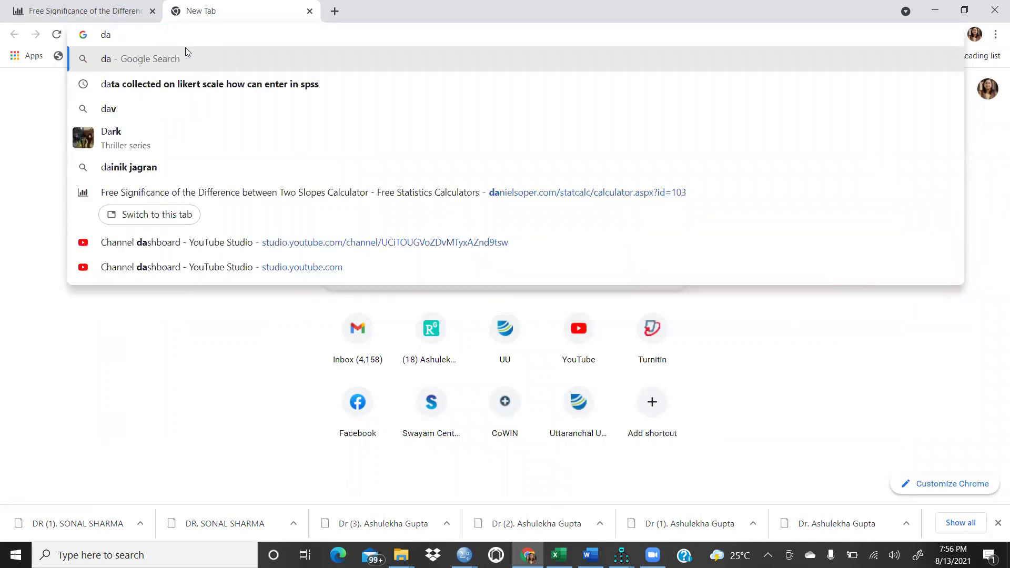
text(nie)
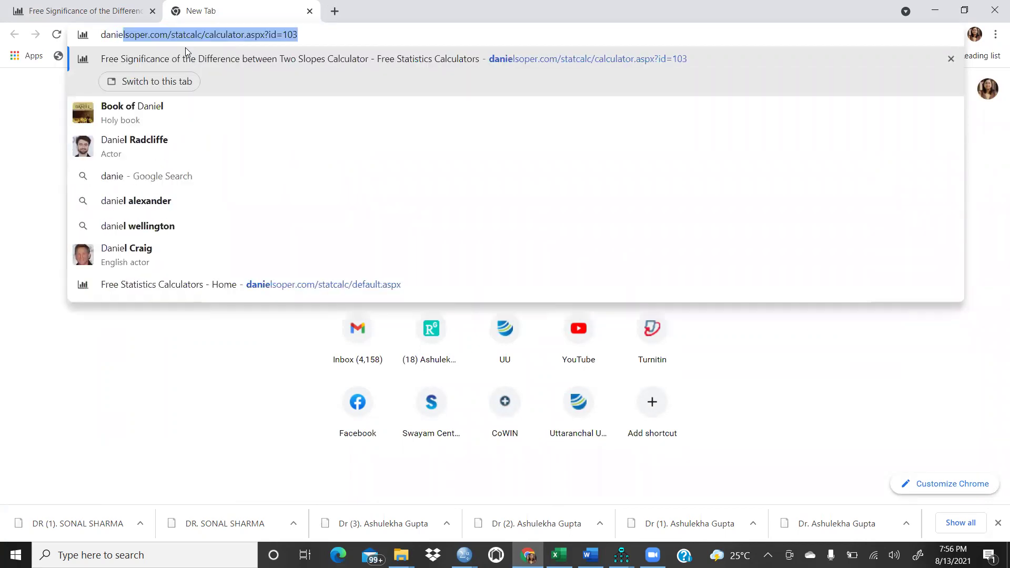
click(209, 37)
drag(298, 34, 208, 35)
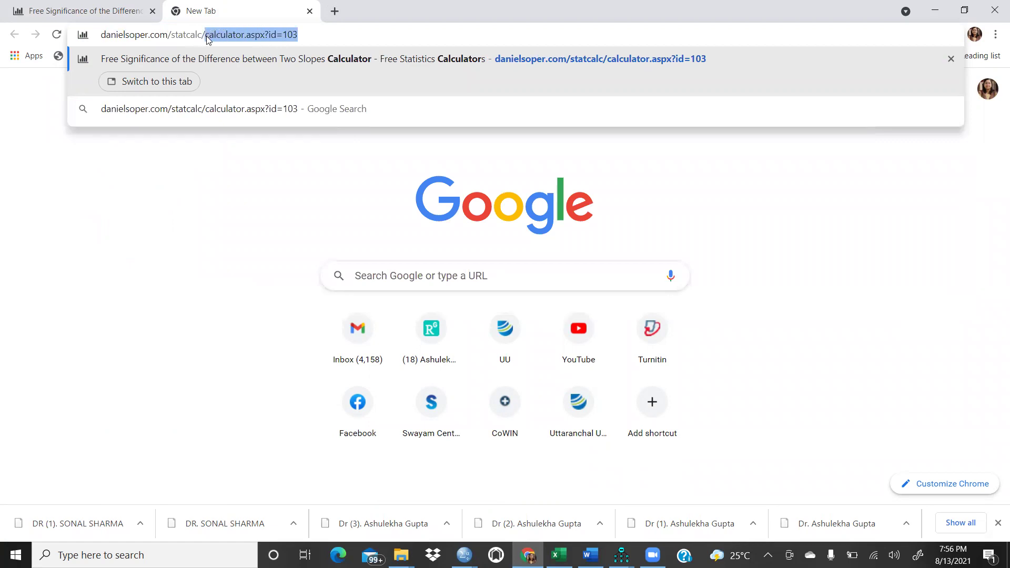
key(BackSpace)
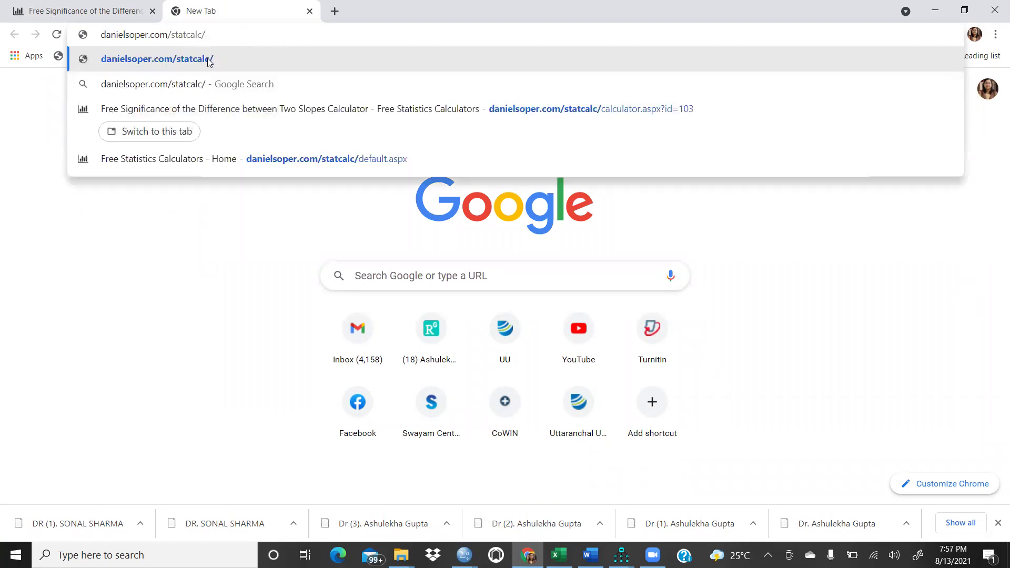
click(208, 60)
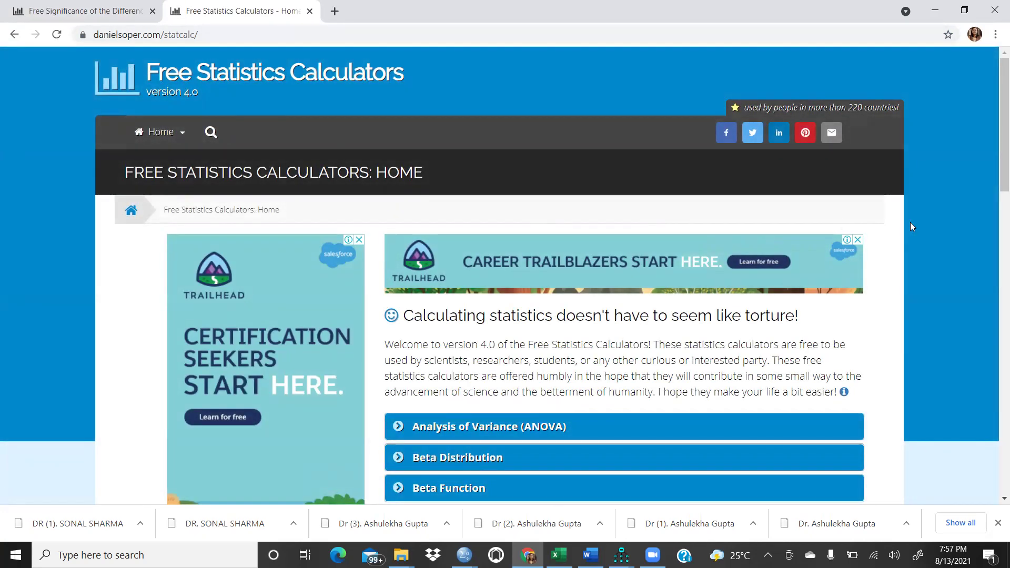
Open the Significance of the Difference between Two Slopes Calculator from the Regression category, closing the advertisement
scroll(911, 223, down, 5)
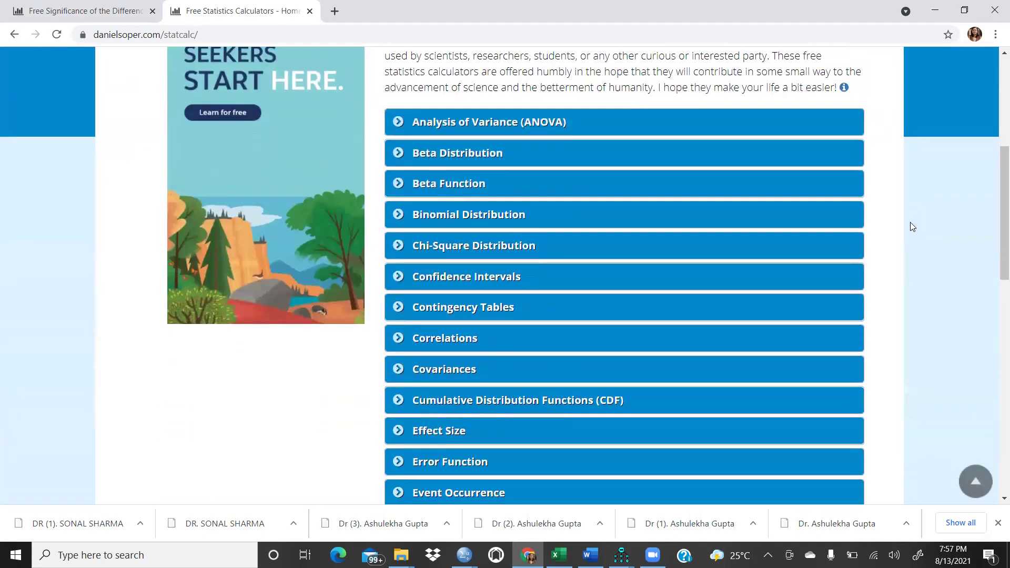
scroll(912, 227, down, 1)
scroll(909, 227, down, 2)
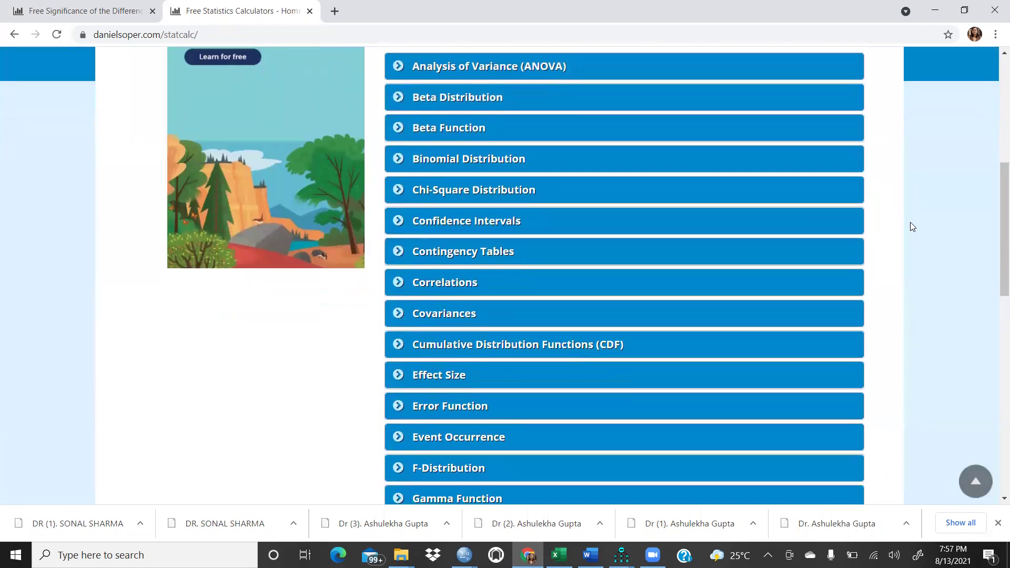
scroll(910, 227, down, 1)
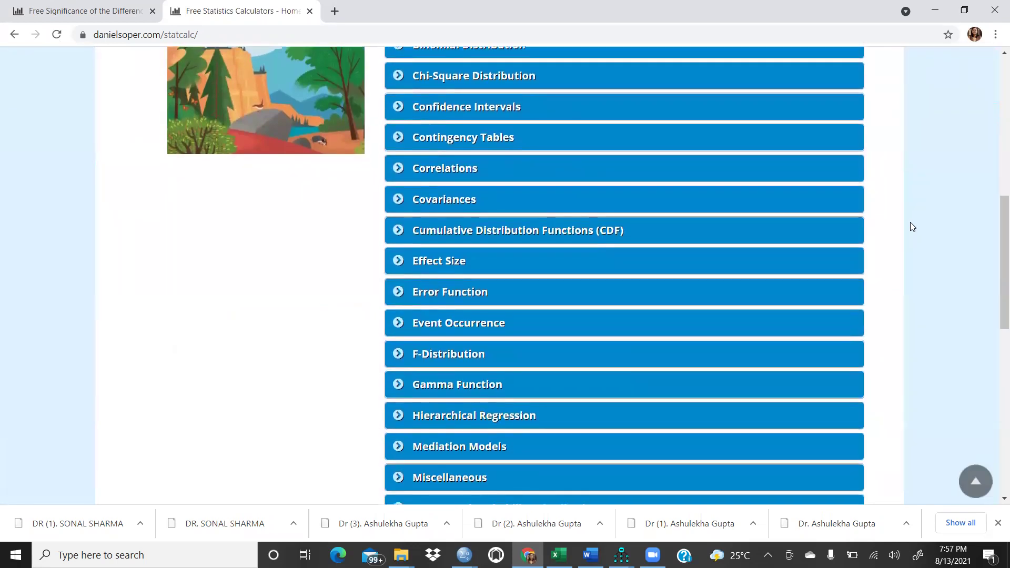
scroll(912, 227, down, 1)
scroll(911, 227, down, 3)
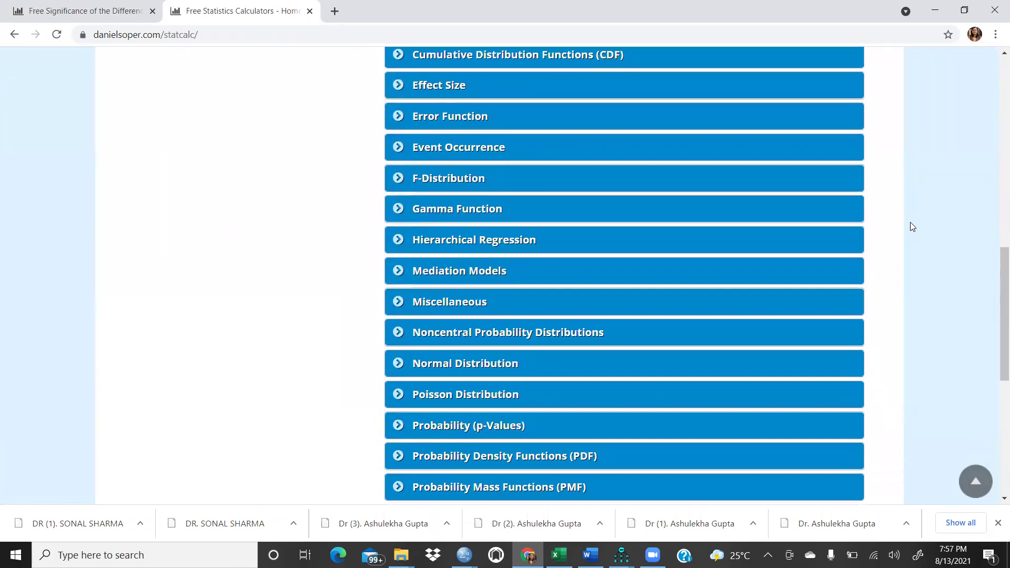
scroll(912, 226, down, 5)
scroll(912, 227, up, 2)
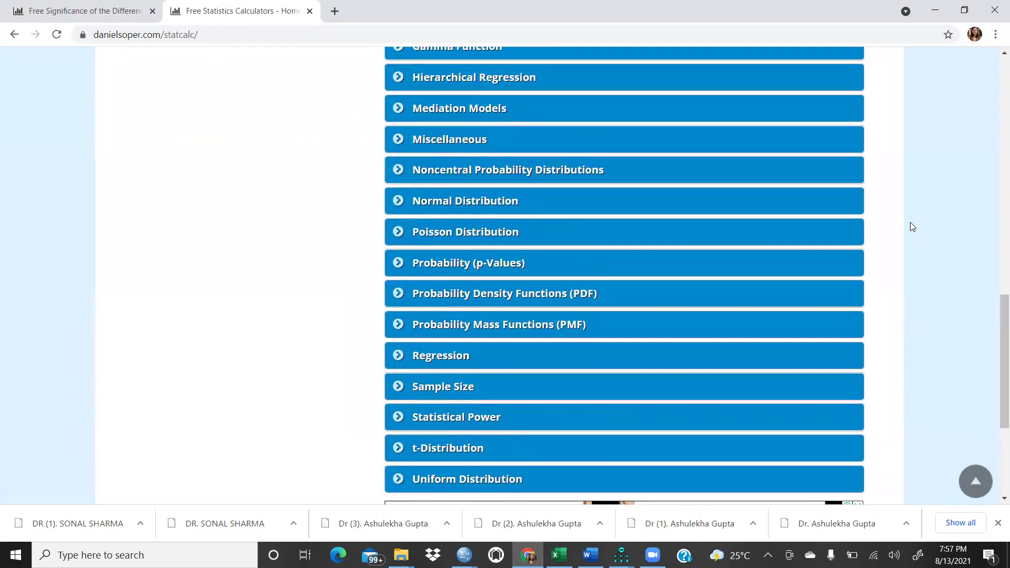
click(471, 353)
scroll(911, 251, down, 4)
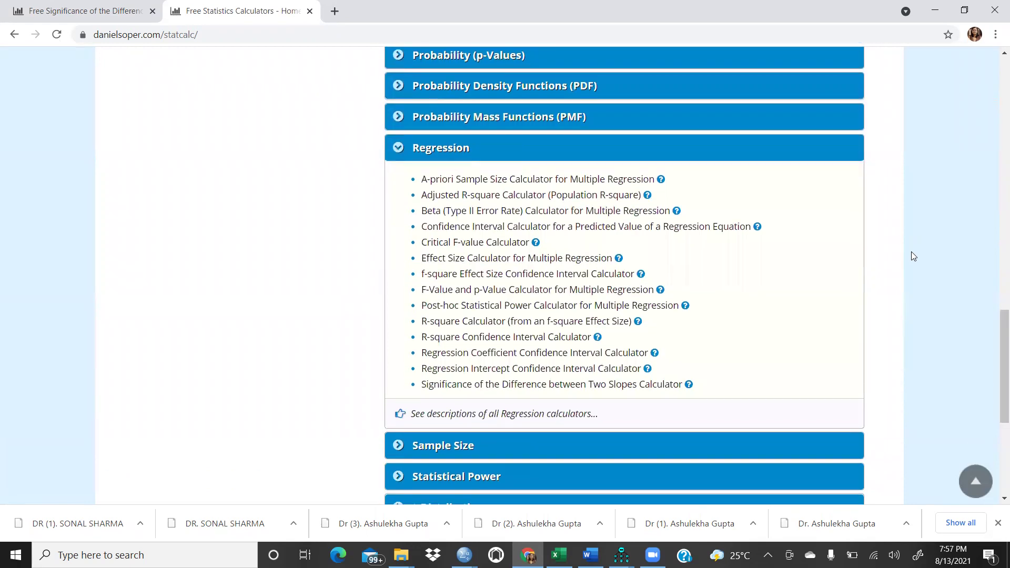
click(458, 389)
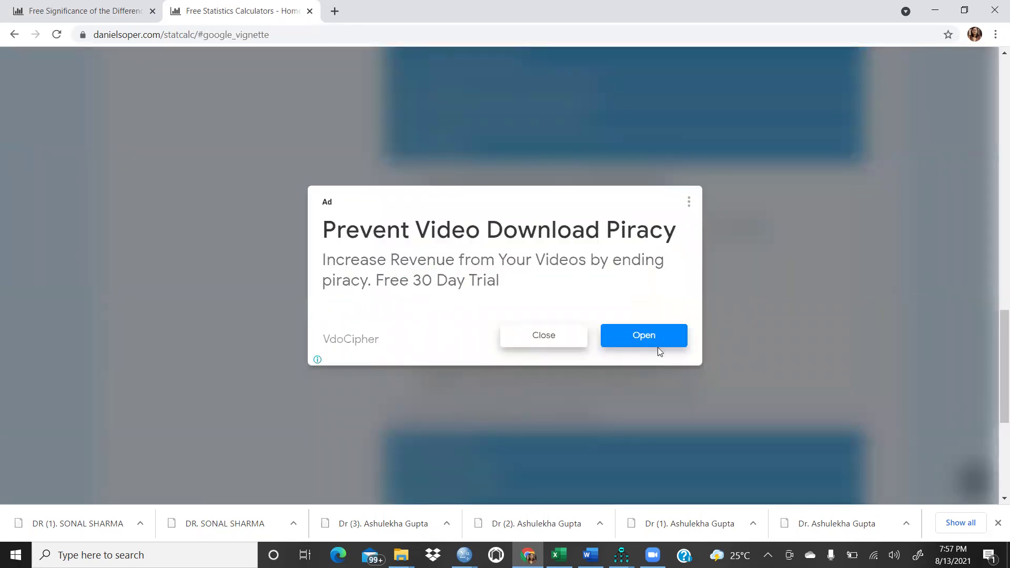
click(550, 346)
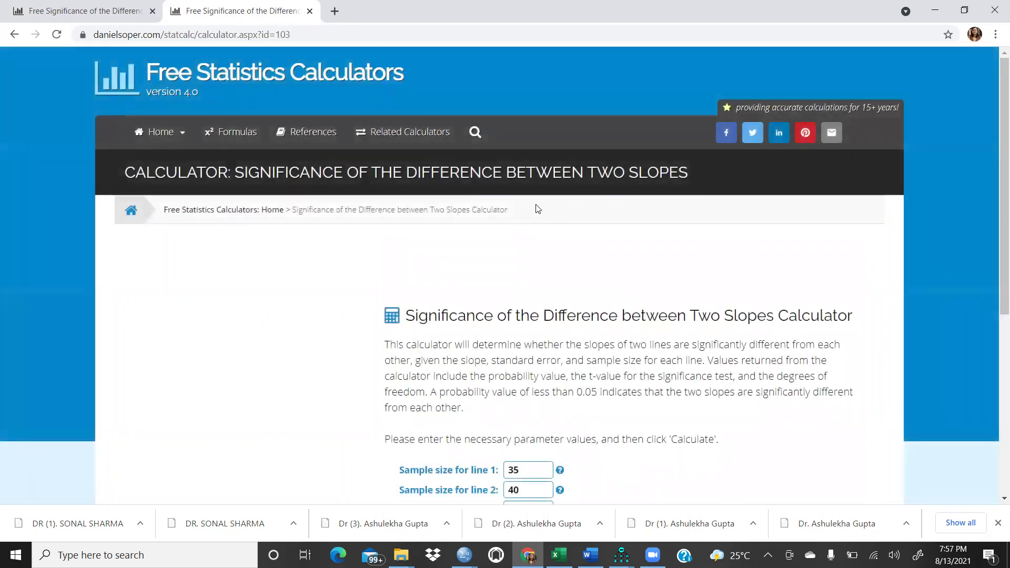
scroll(537, 208, down, 4)
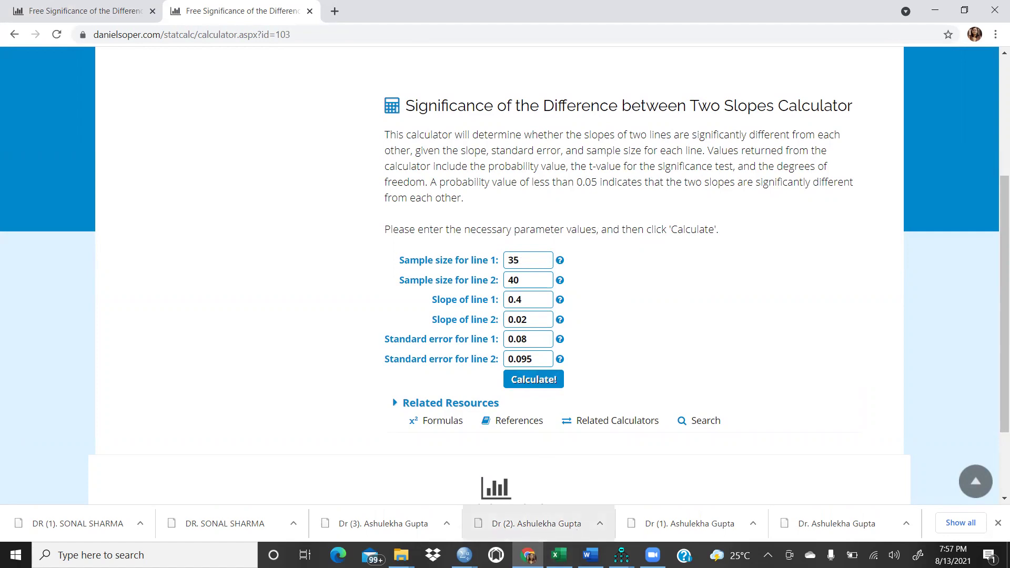
Check the male and female sample sizes in the SPSS ANOVA table, the dataset's Gender column and the Word notes
mouse_move(464, 555)
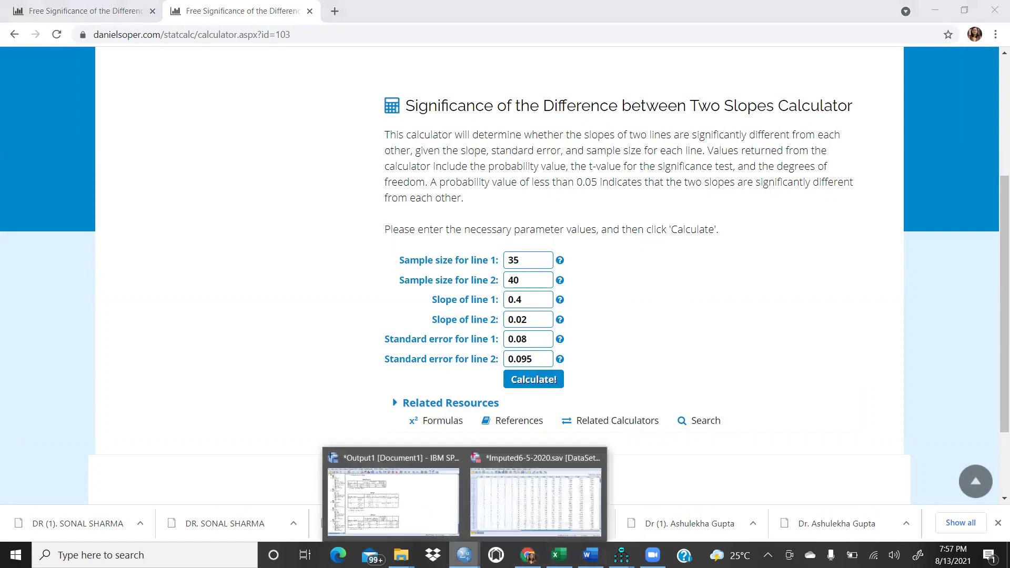
click(461, 521)
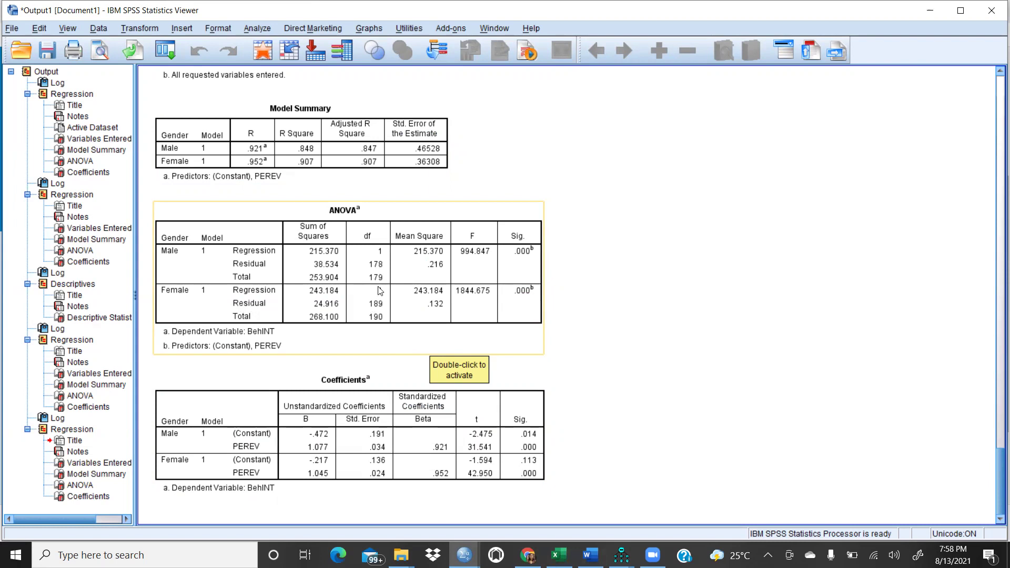
click(464, 555)
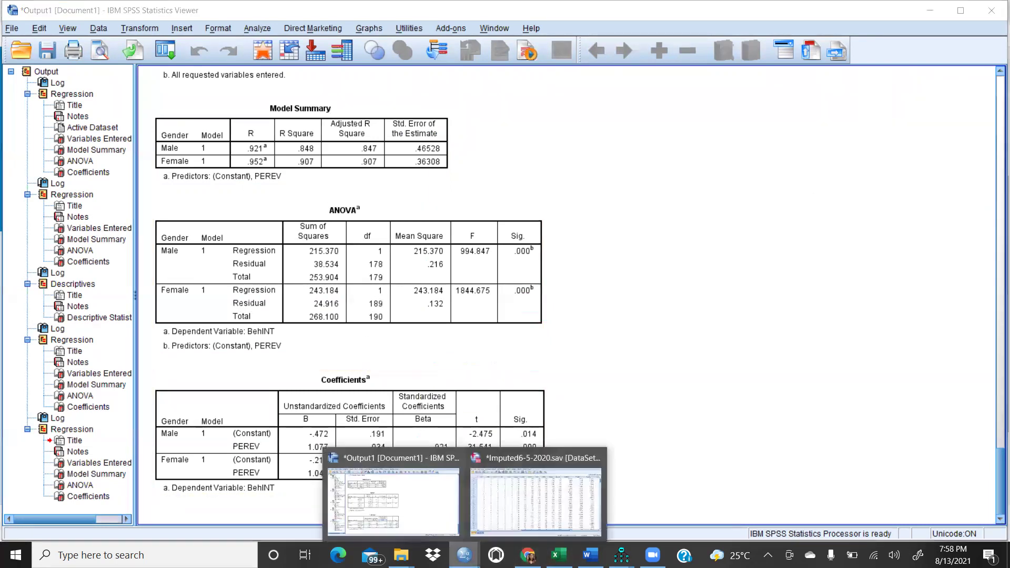
click(544, 506)
drag(996, 117, 995, 269)
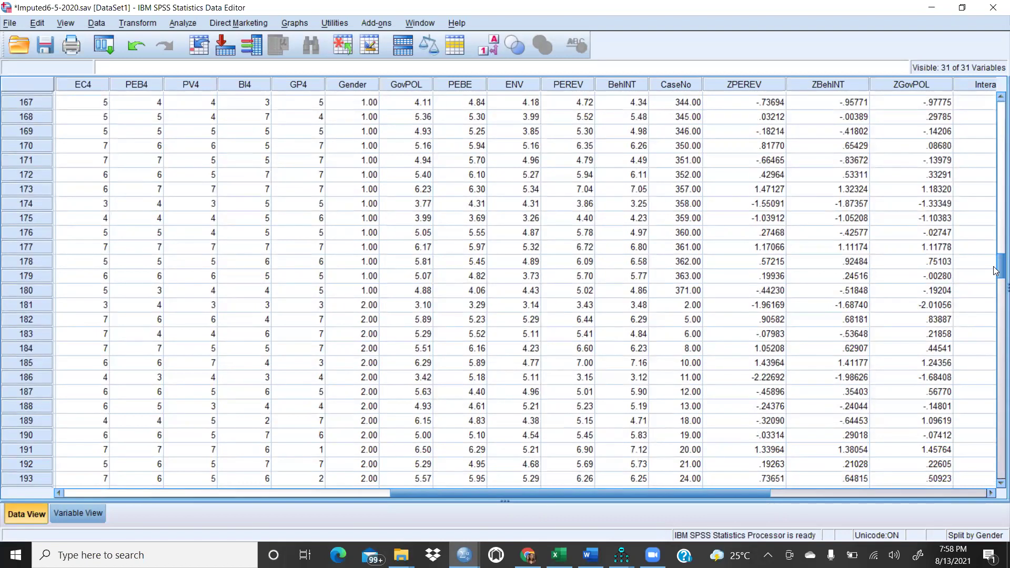
drag(996, 271, 998, 115)
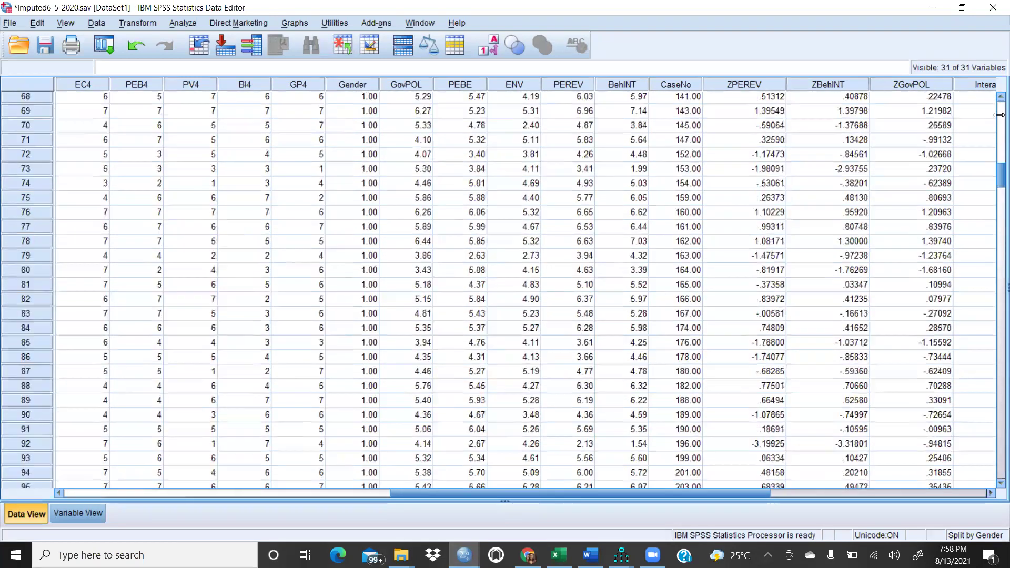
click(590, 555)
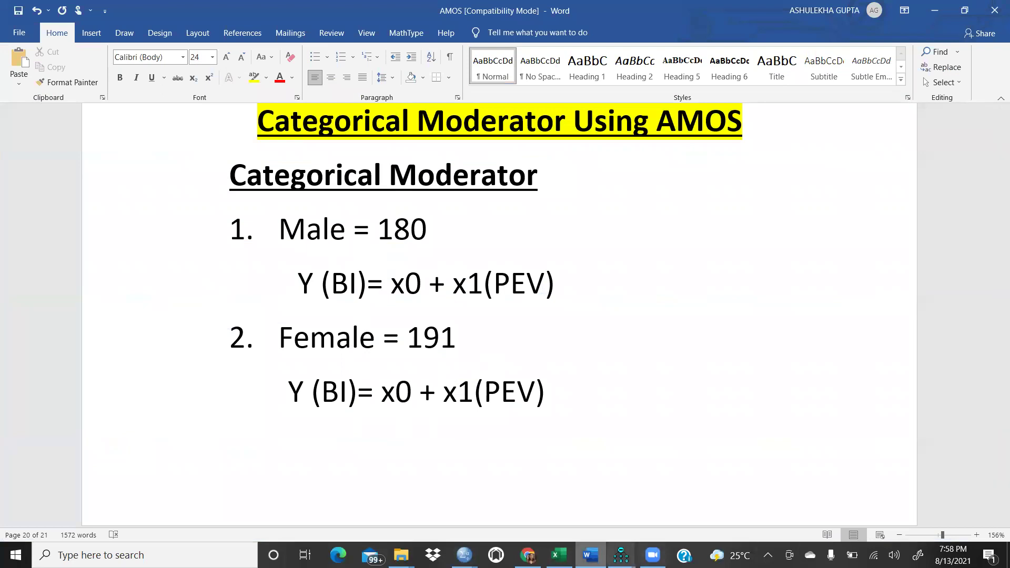
Switch to the two-slopes calculator in Chrome and set the sample sizes to 180 for line 1 and 191 for line 2
click(528, 555)
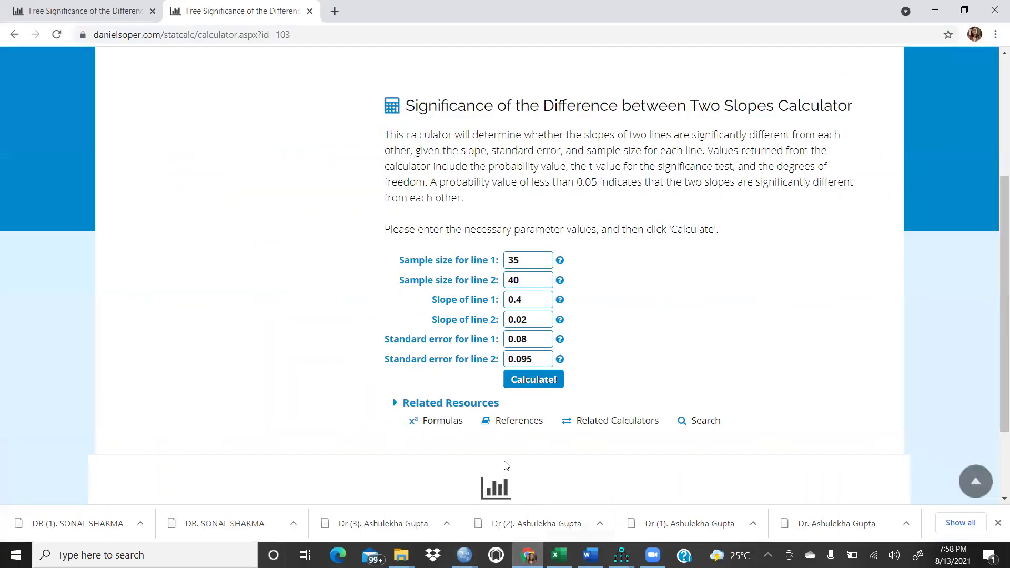
click(535, 261)
click(526, 275)
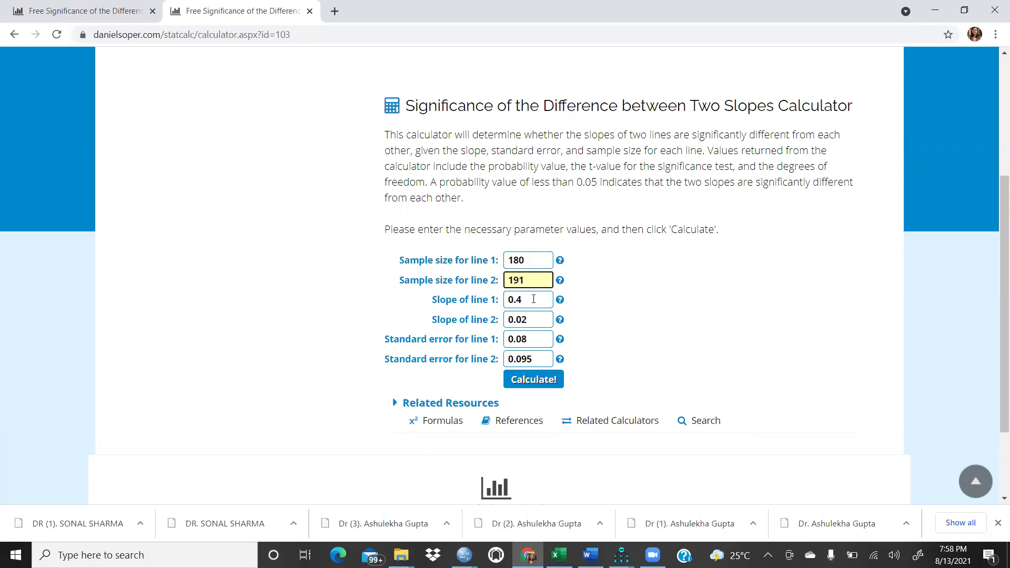
Look up the male unstandardized PEREV coefficient in the SPSS output and enter 1.077 as the slope of line 1 in the Chrome calculator
click(533, 300)
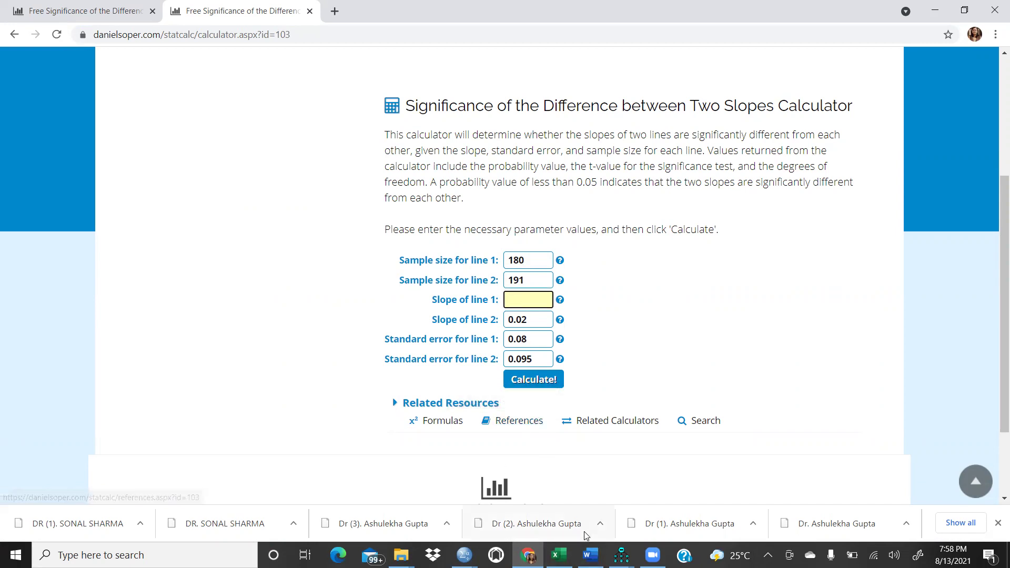
mouse_move(528, 555)
mouse_move(462, 554)
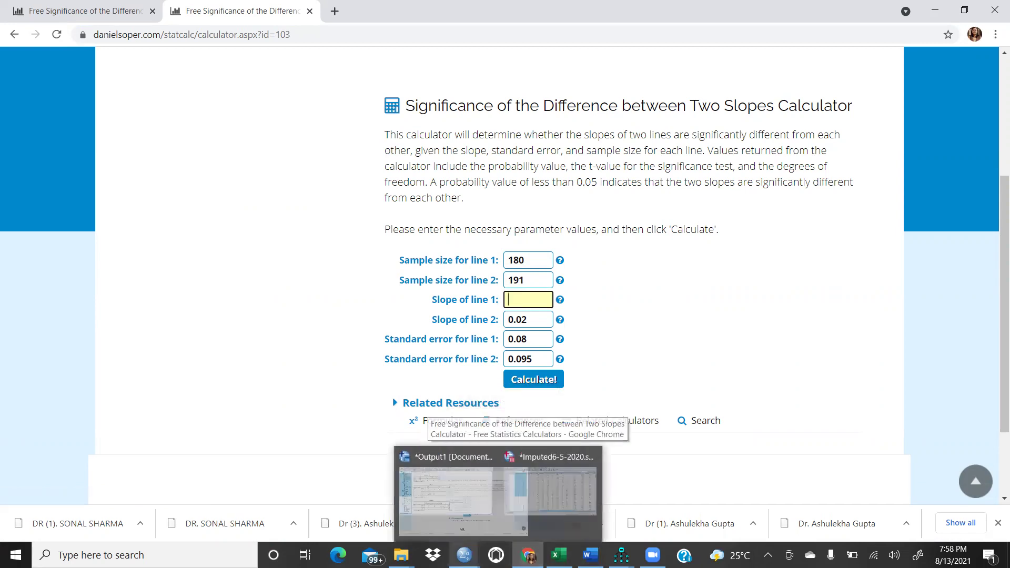
click(394, 505)
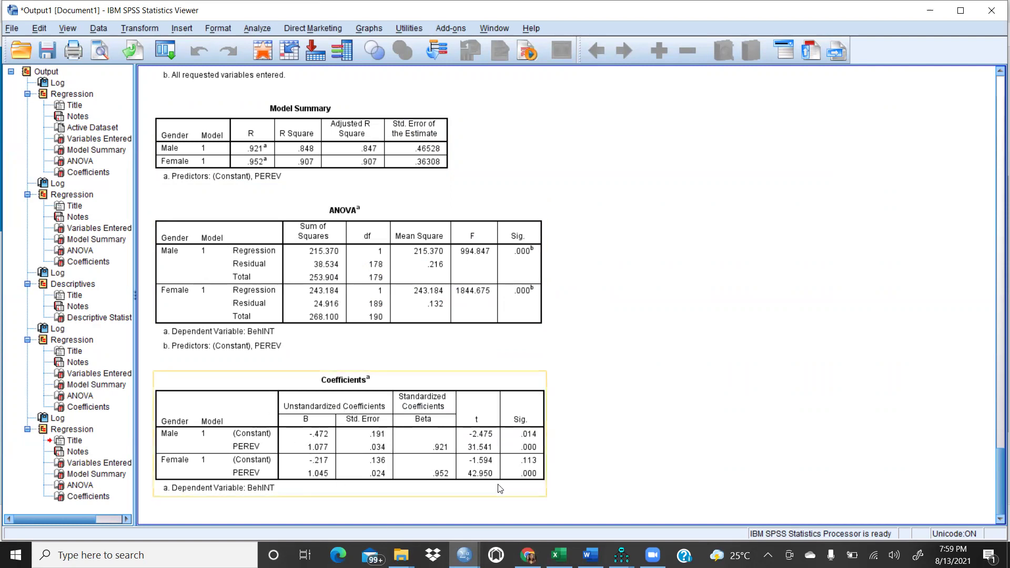
click(527, 554)
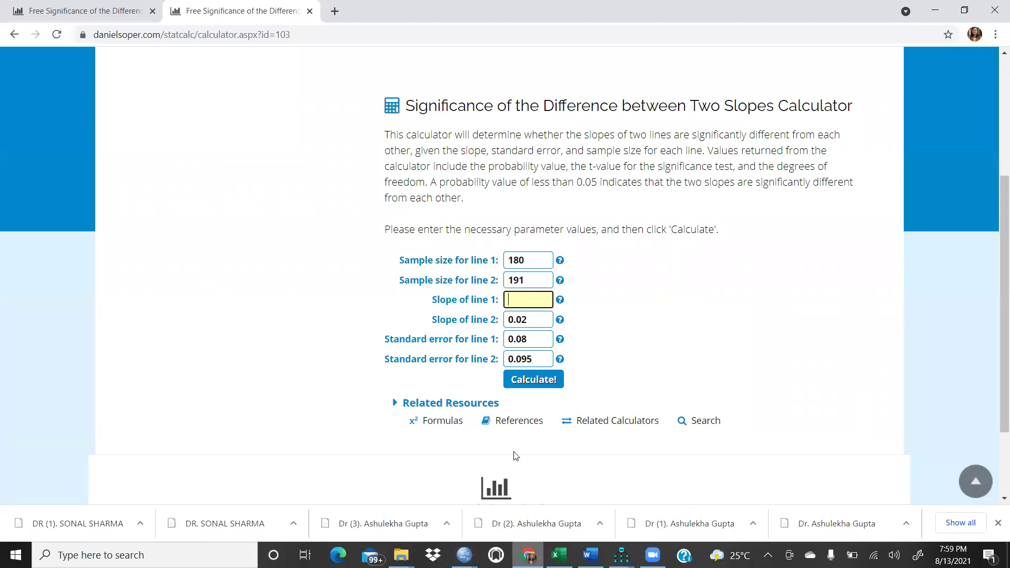
Look up the female unstandardized PEREV coefficient in the SPSS output and enter 1.045 as the slope of line 2 in the Chrome calculator
click(534, 327)
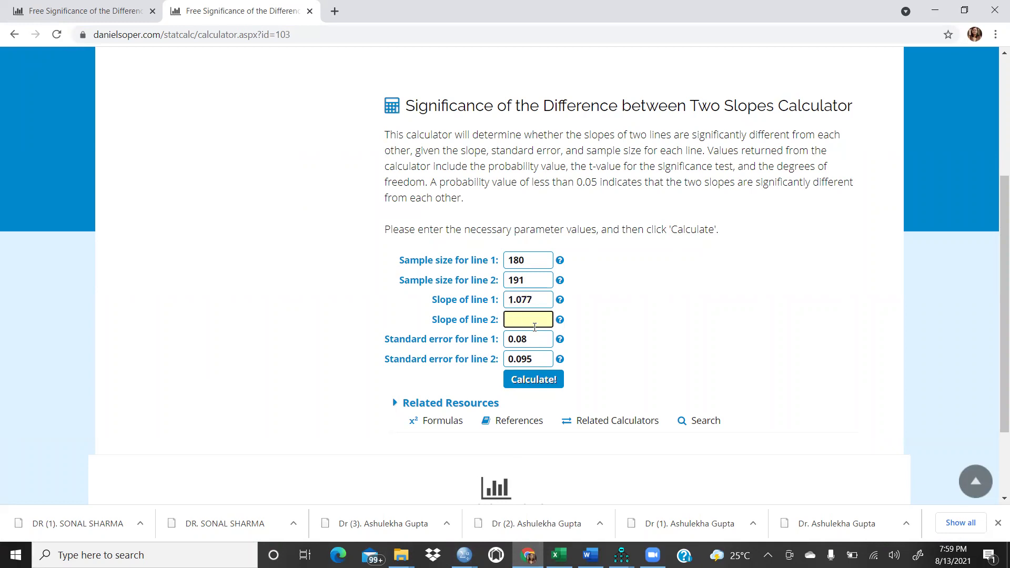
click(464, 554)
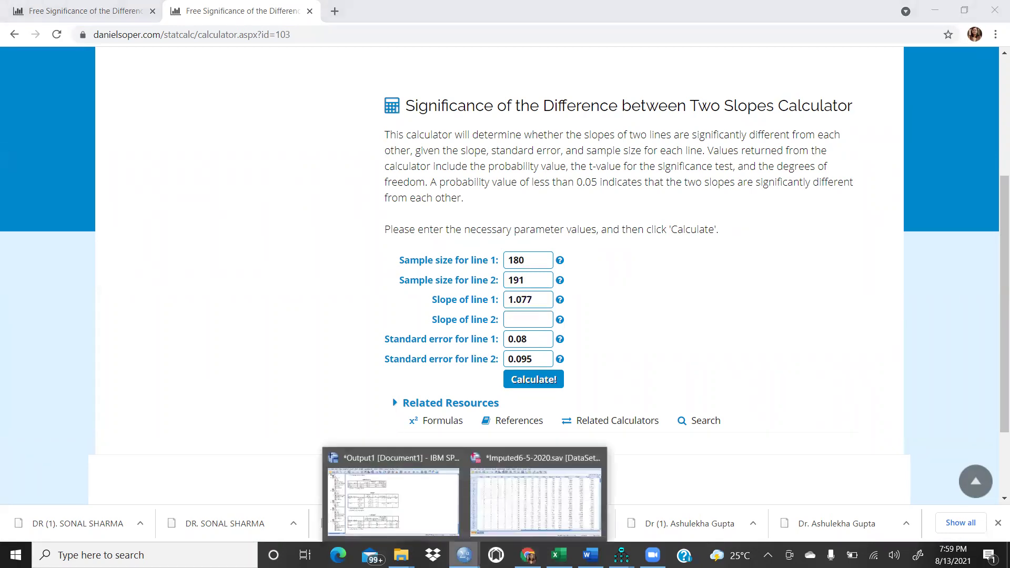
click(407, 506)
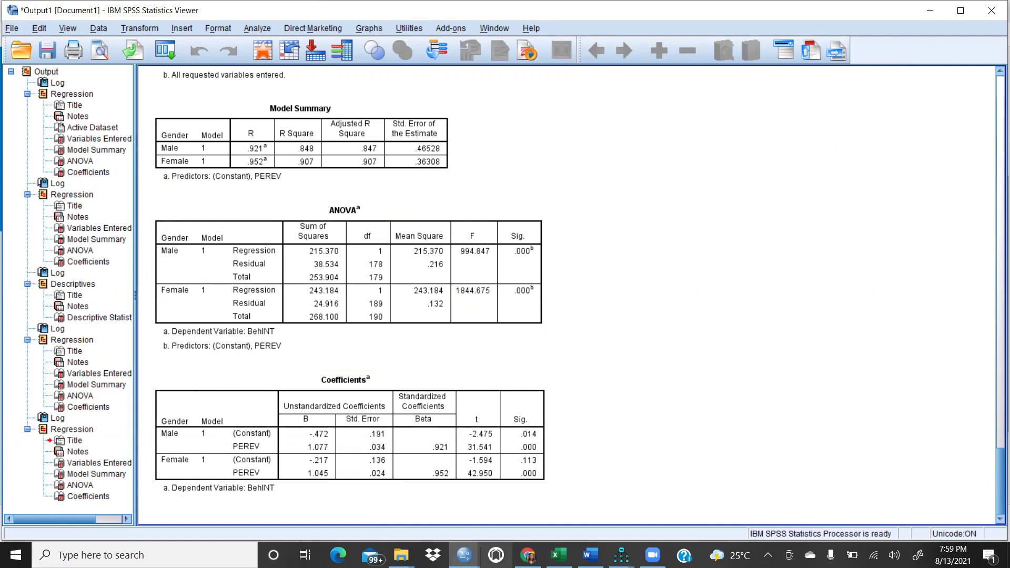
click(464, 555)
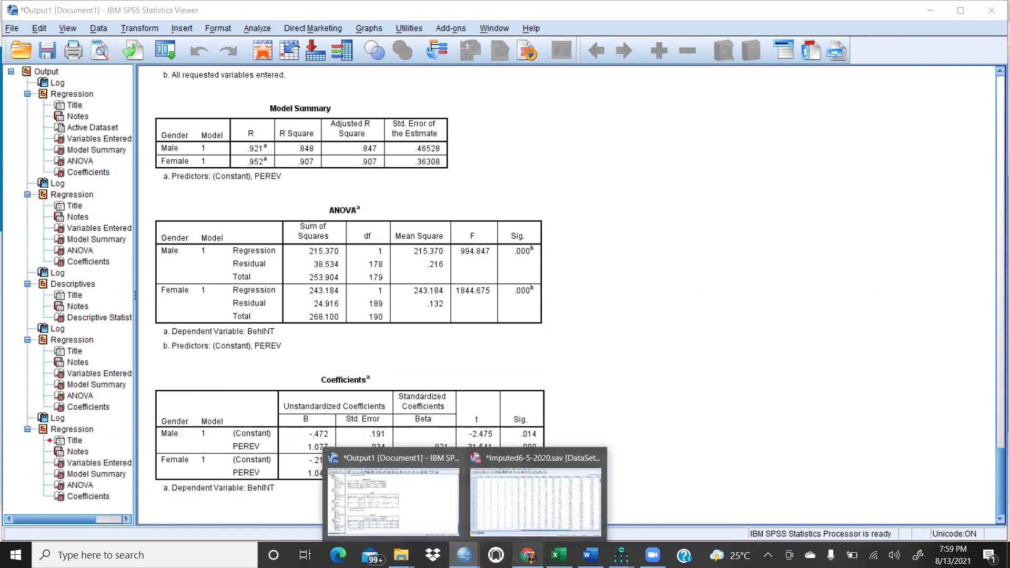
click(527, 555)
text(1.045)
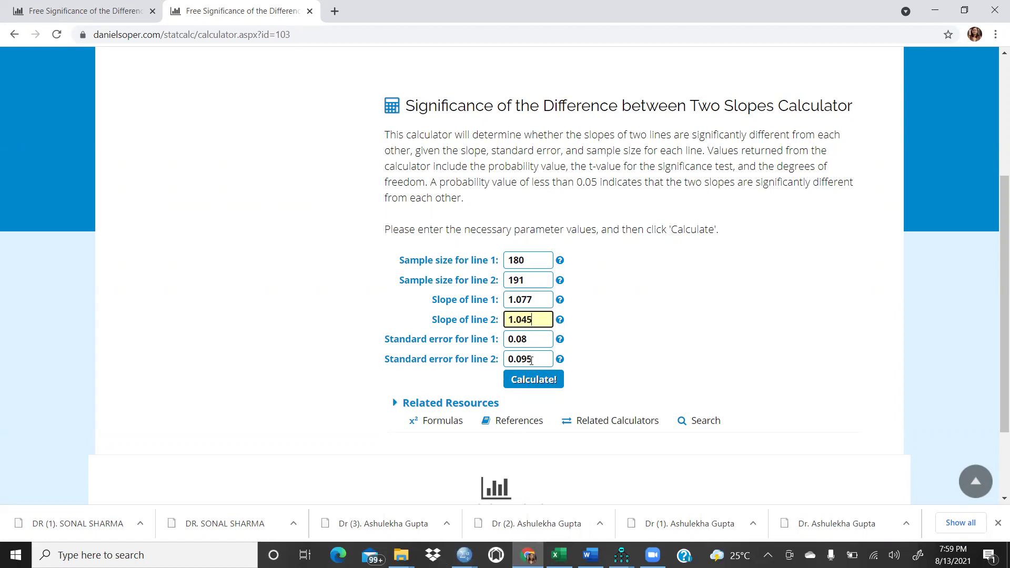
Look up the male PEREV standard error in the SPSS output and enter .034 as the standard error for line 1 in the Chrome calculator
click(532, 344)
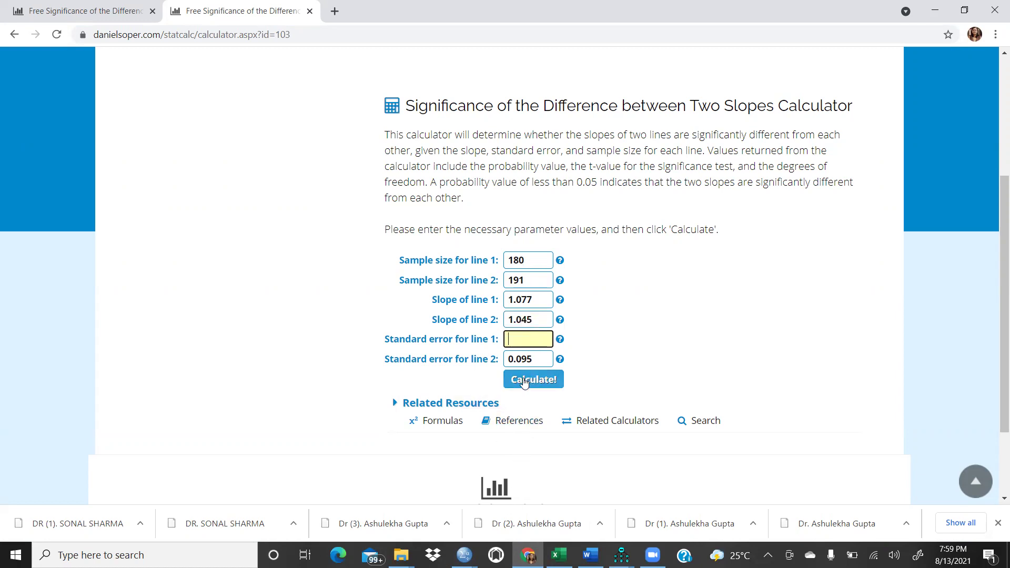
click(464, 555)
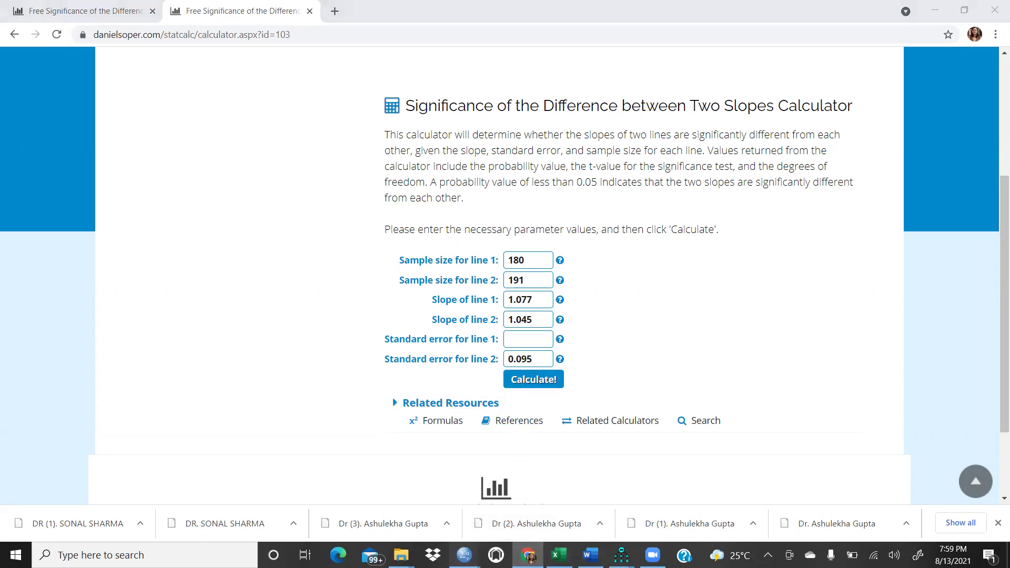
click(434, 511)
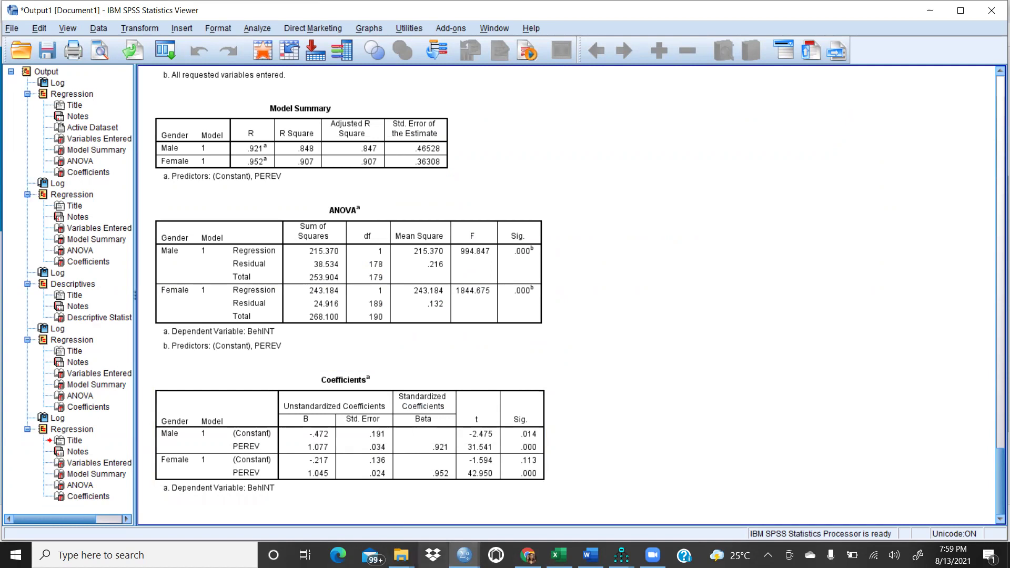
click(463, 554)
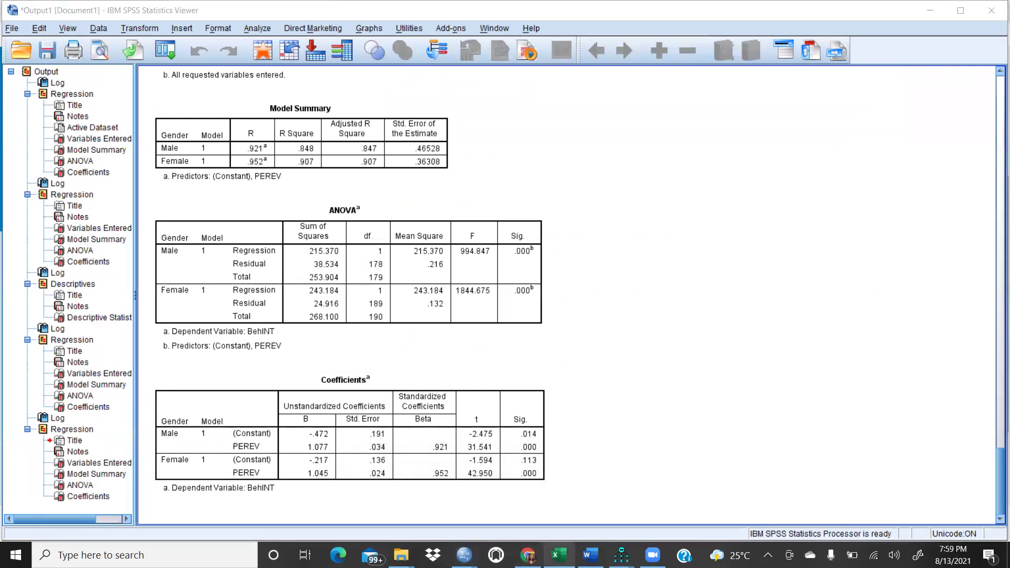
click(527, 555)
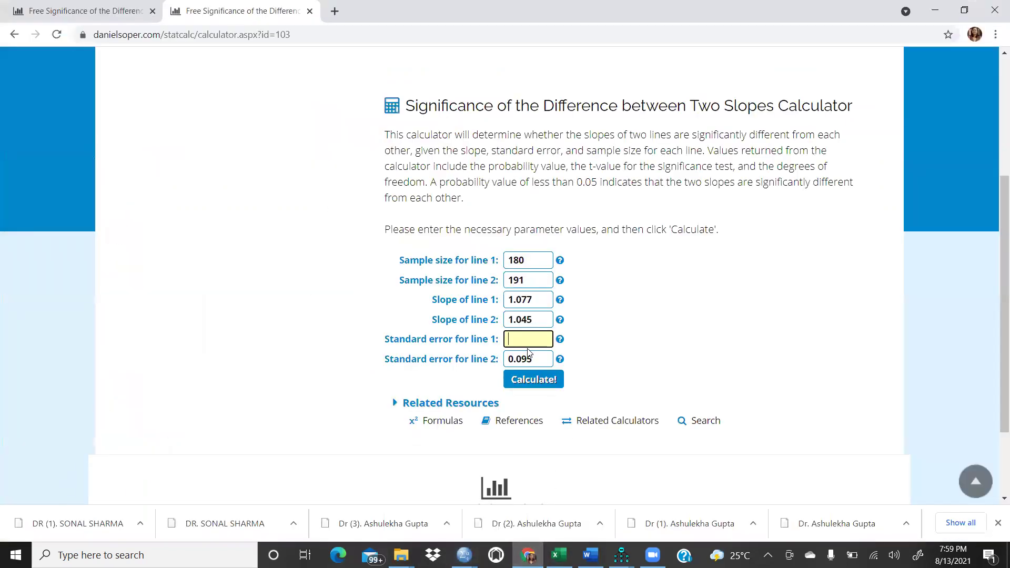
text(.034)
Look up the female PEREV standard error in the SPSS output and enter .024 as the standard error for line 2 in the Chrome calculator
click(536, 360)
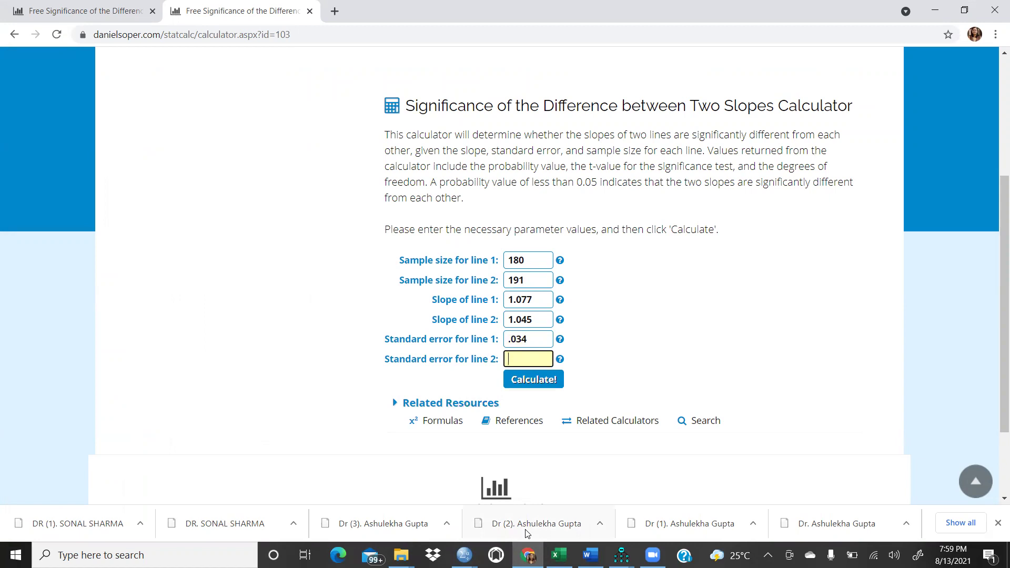
click(464, 554)
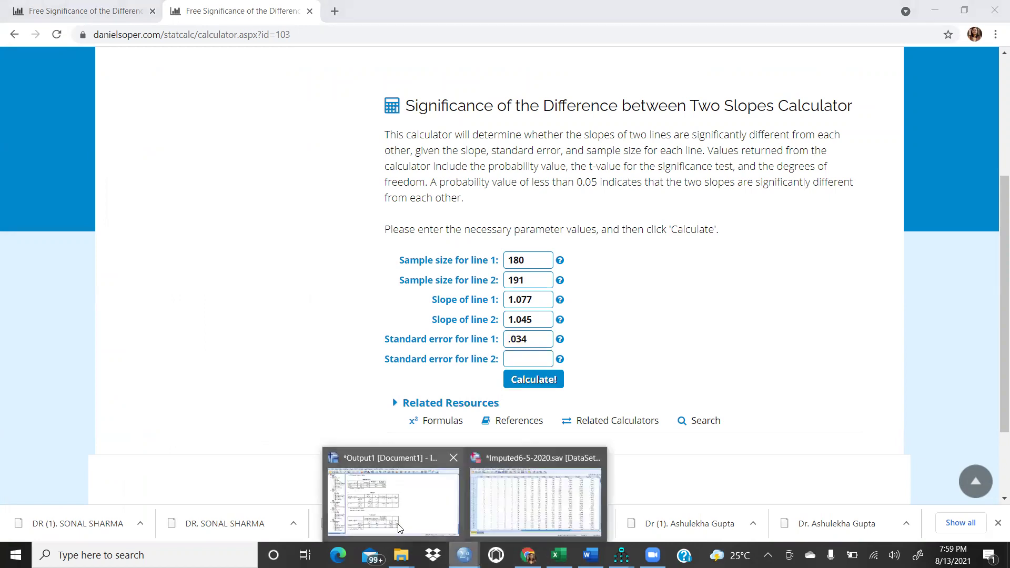
click(397, 524)
click(213, 475)
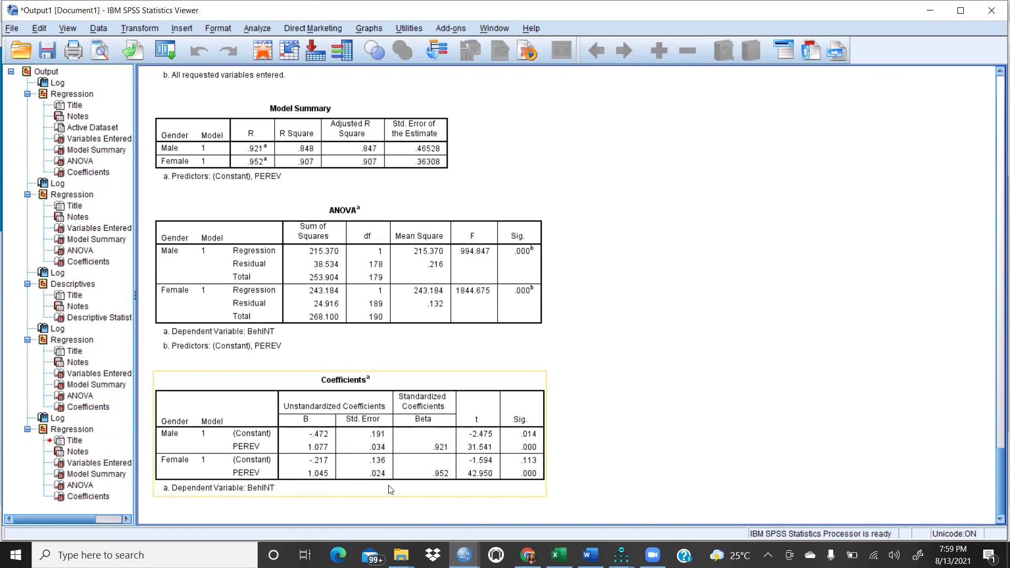
click(472, 551)
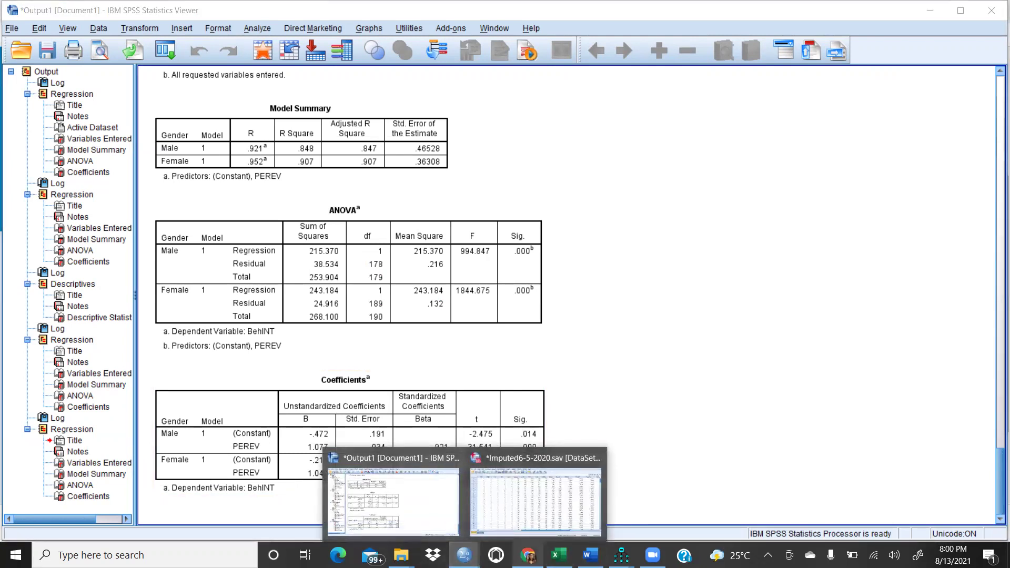
click(527, 555)
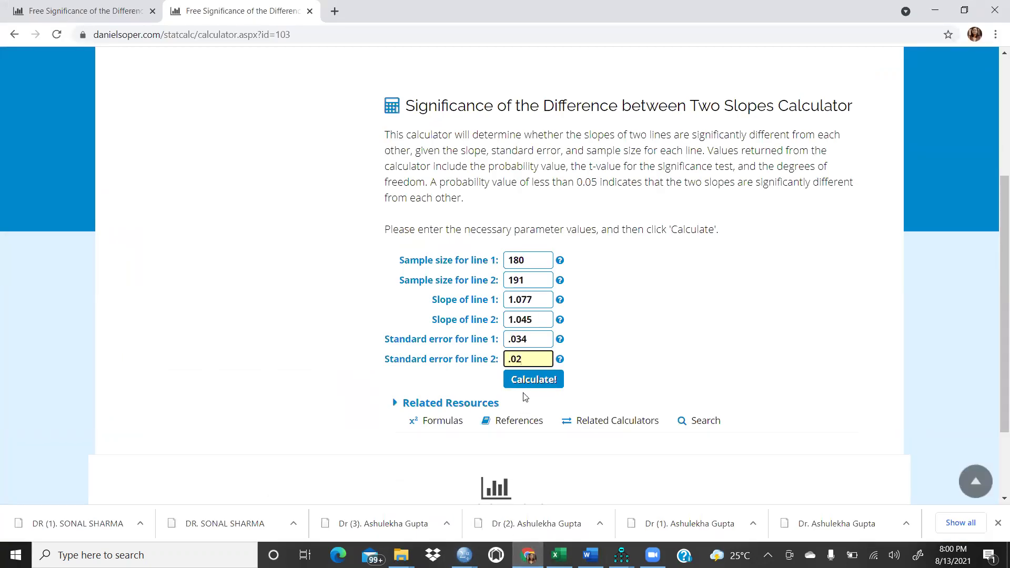
Calculate the slope difference test and copy the t-value, degrees of freedom and probability results
click(535, 380)
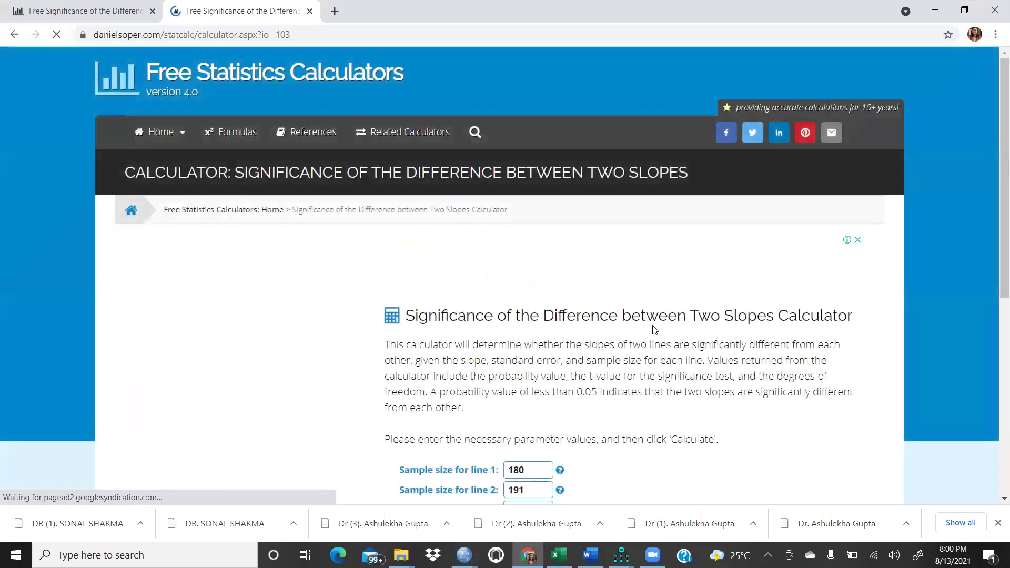
scroll(993, 305, down, 2)
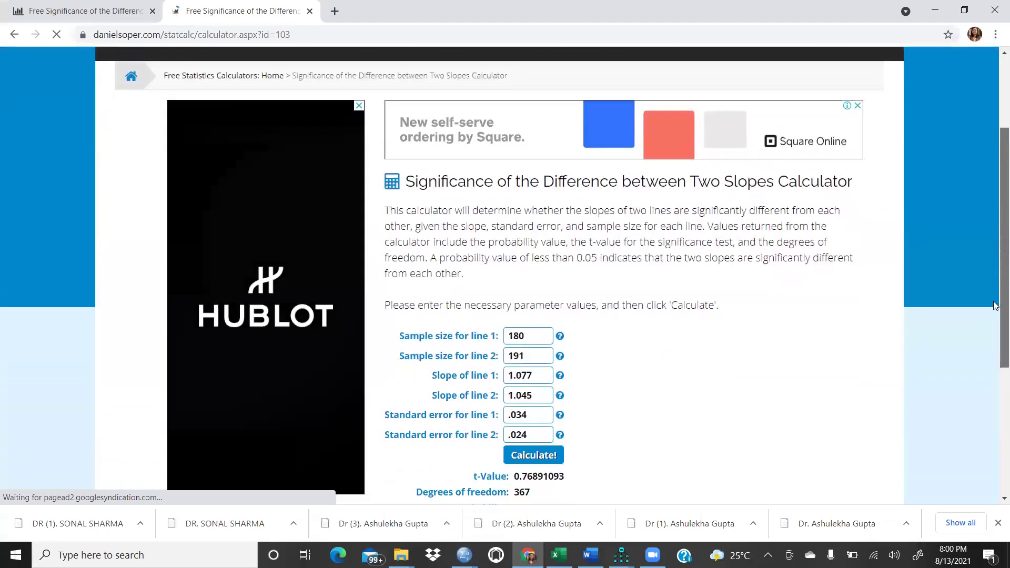
scroll(993, 305, down, 2)
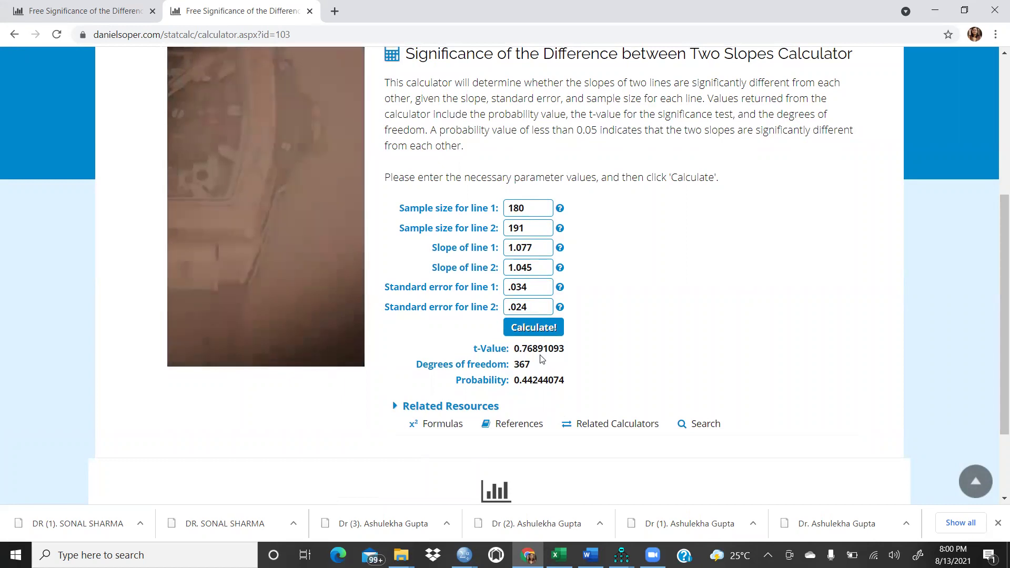
drag(471, 342, 584, 386)
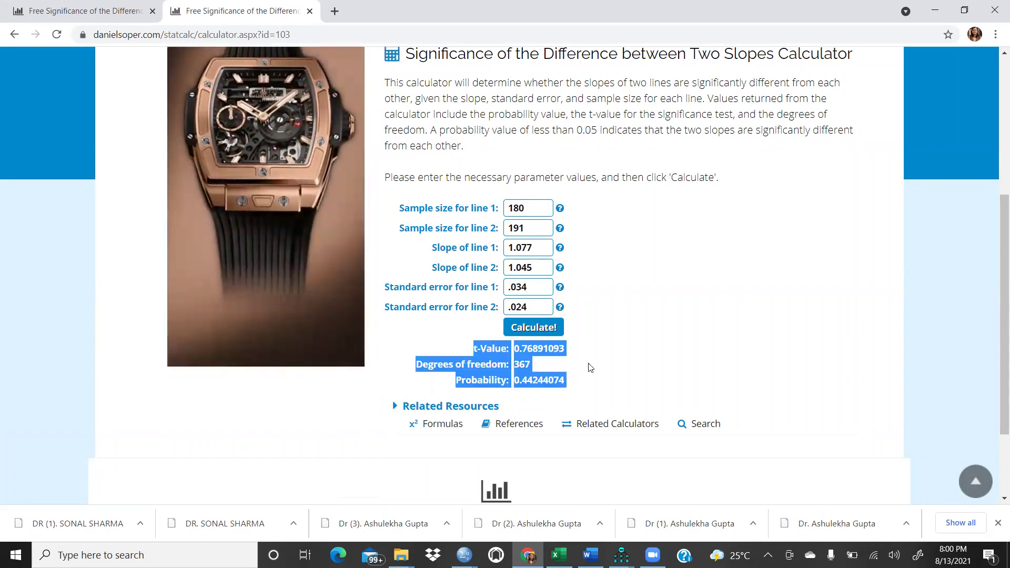
right_click(540, 361)
click(558, 372)
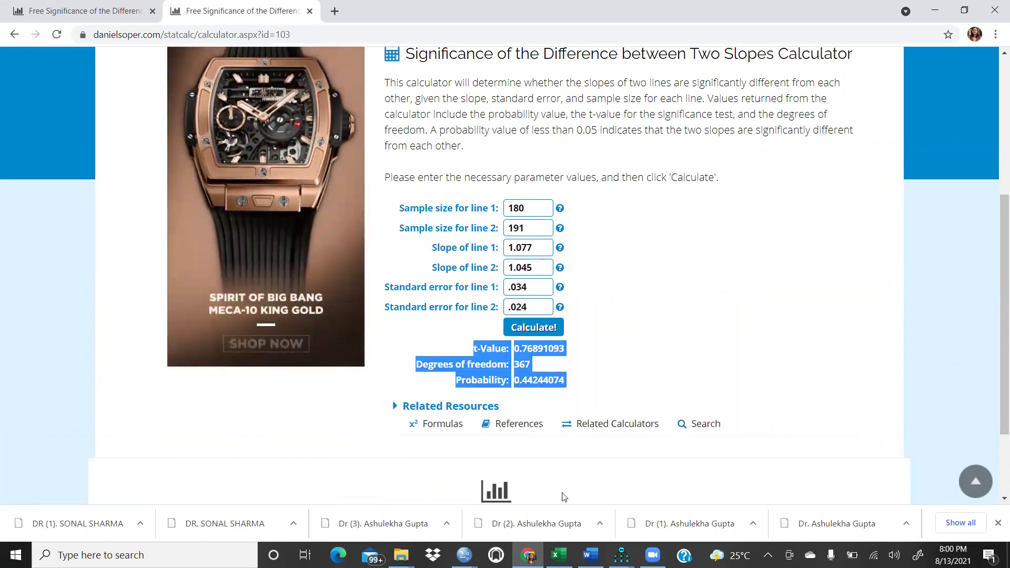
Switch to the Word notes and paste the copied calculator results below the female regression equation, keeping their source formatting
click(590, 554)
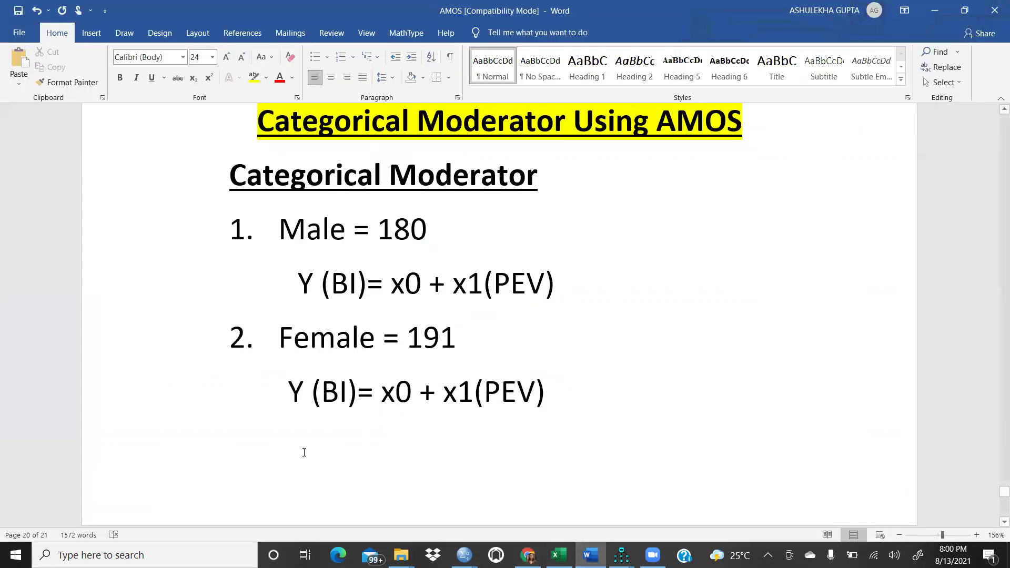
click(583, 392)
key(Return)
right_click(258, 479)
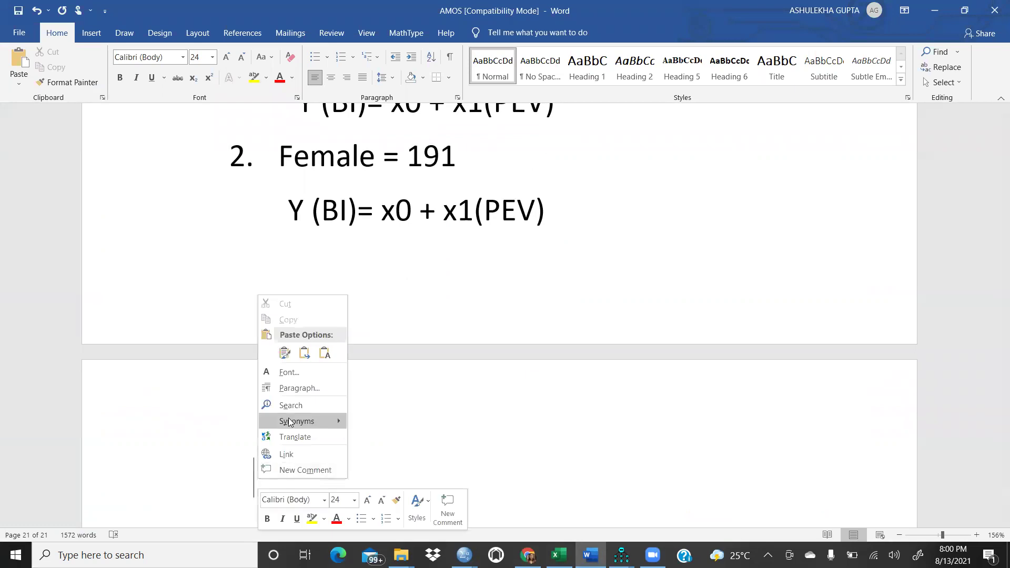
click(283, 351)
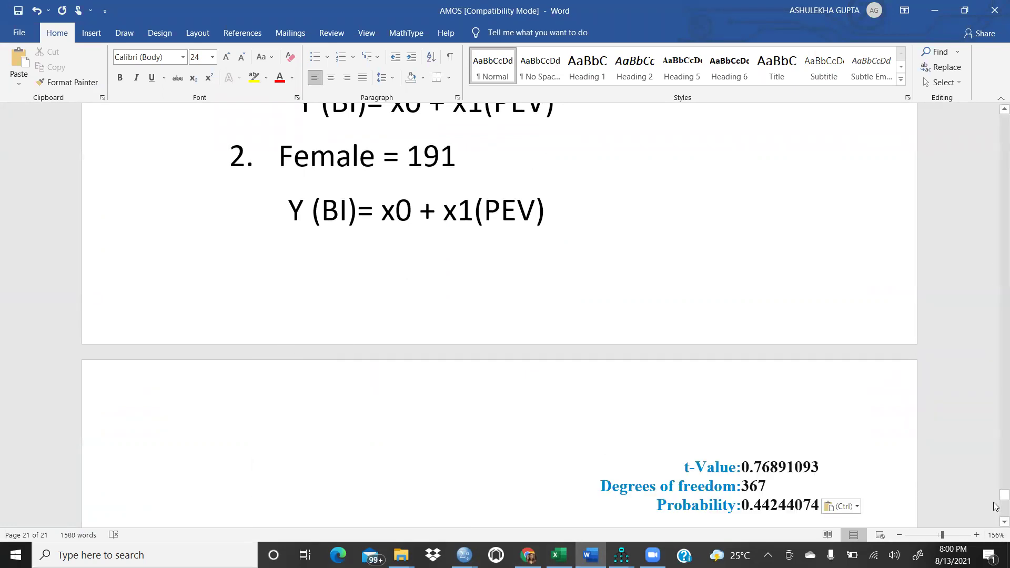
drag(997, 495, 995, 500)
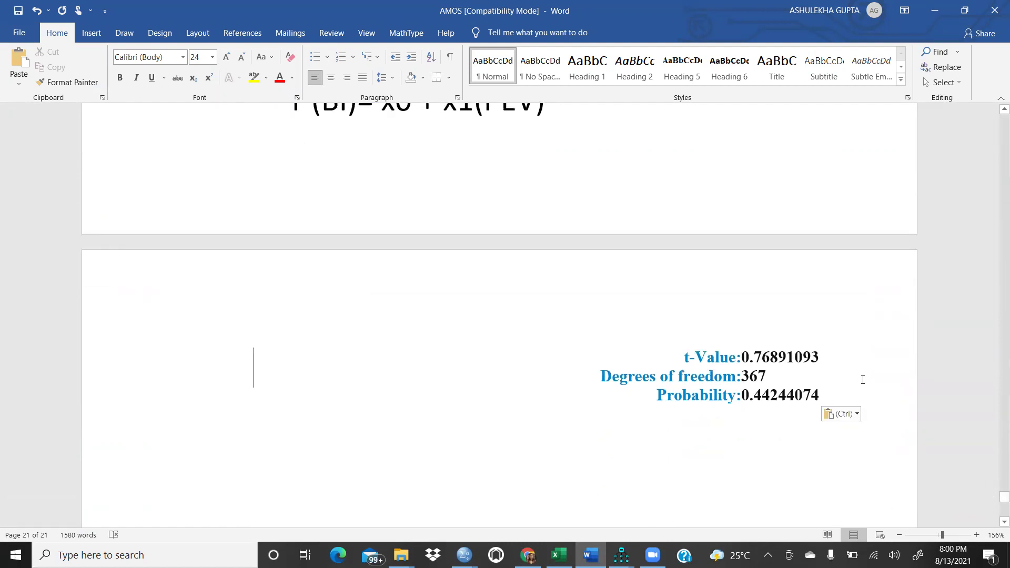
key(Escape)
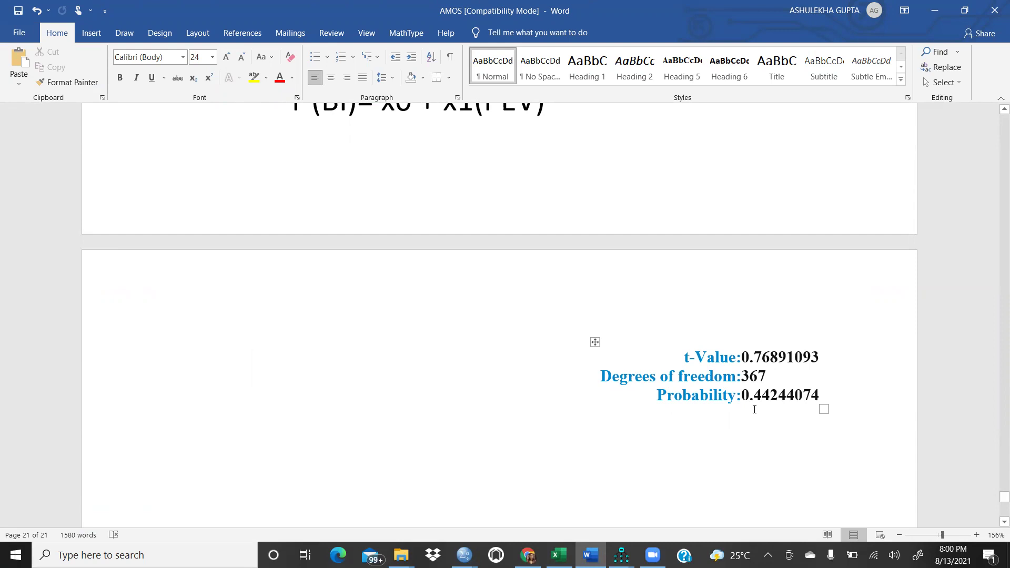
drag(998, 504, 996, 502)
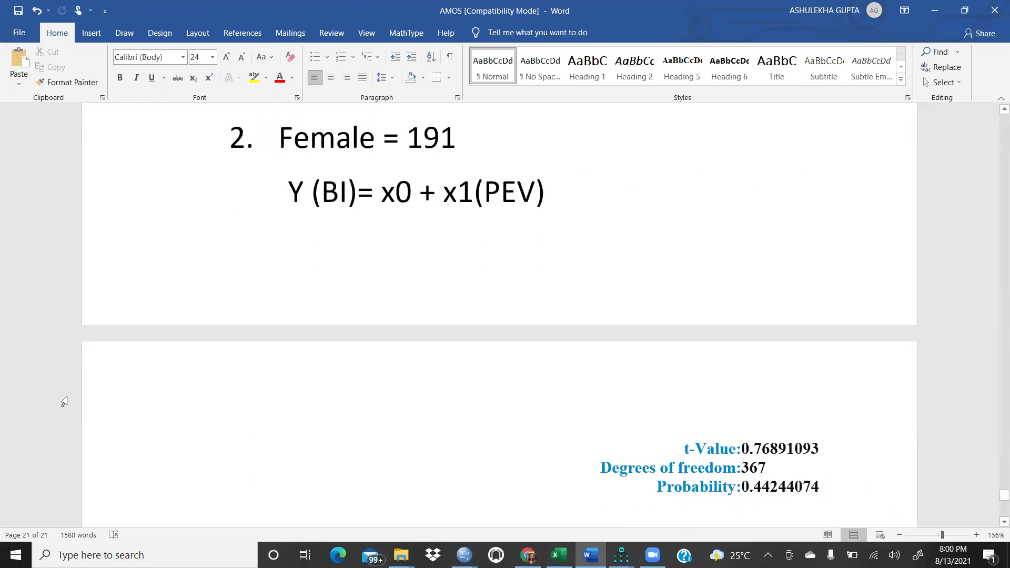
text(t V)
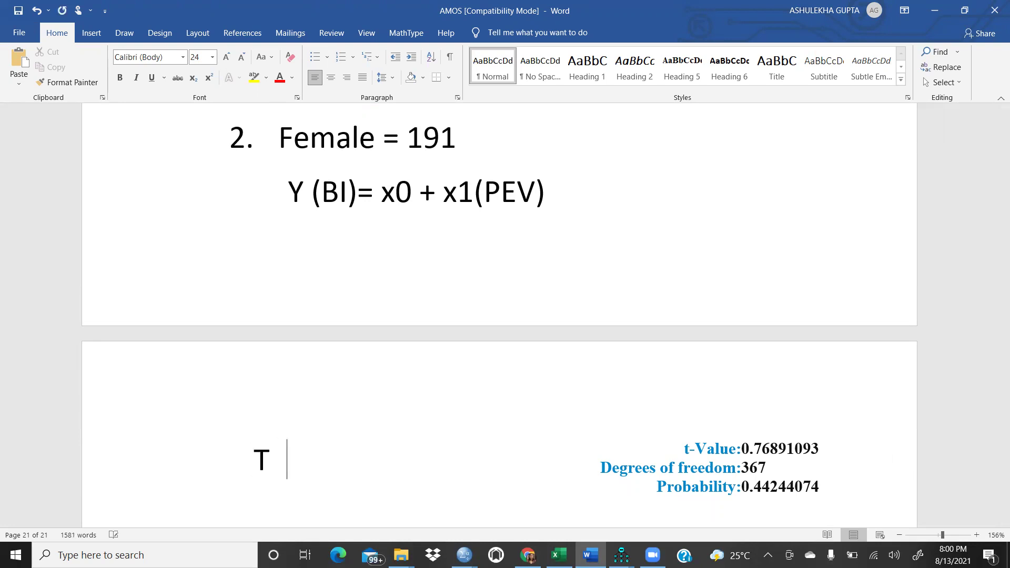
text(alue)
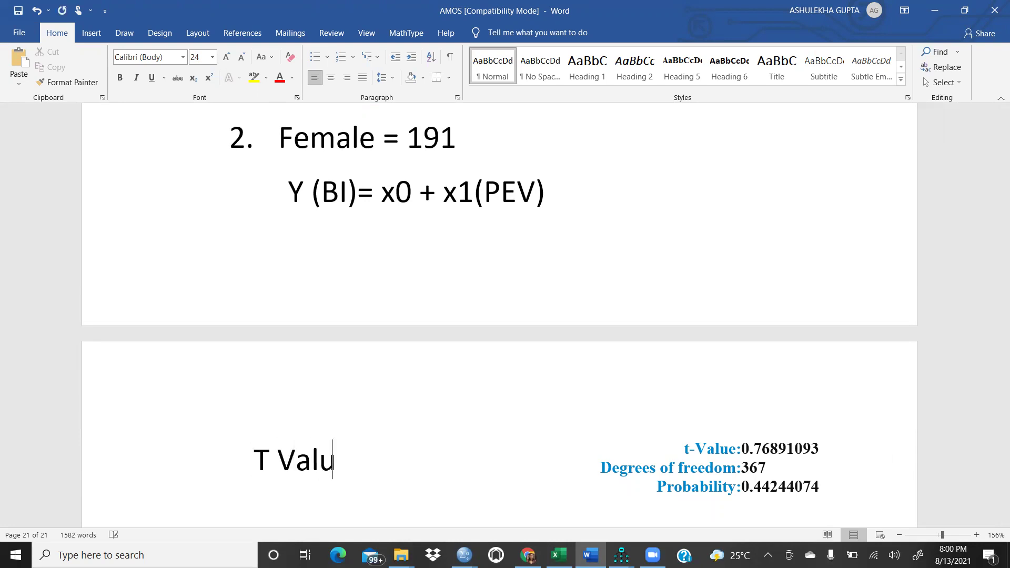
key(BackSpace)
key(BackSpace)
key(BackSpace)
key(BackSpace)
key(BackSpace)
key(BackSpace)
key(BackSpace)
key(BackSpace)
key(BackSpace)
Write "t value> 1.94 Null hypothesis accepted" beside the pasted results, correcting the spelling of "hypothesis"
text(t)
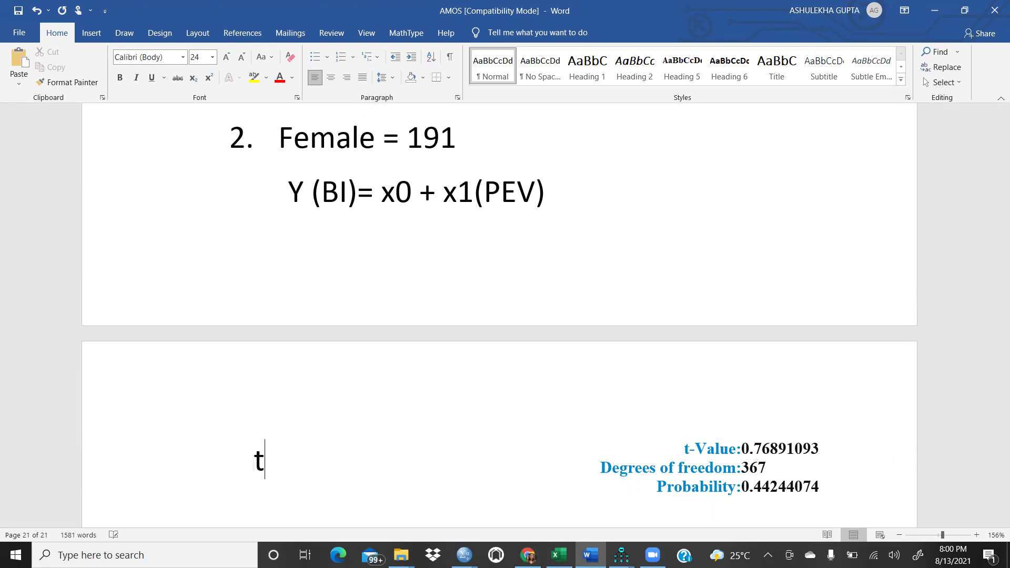
text( value> 1)
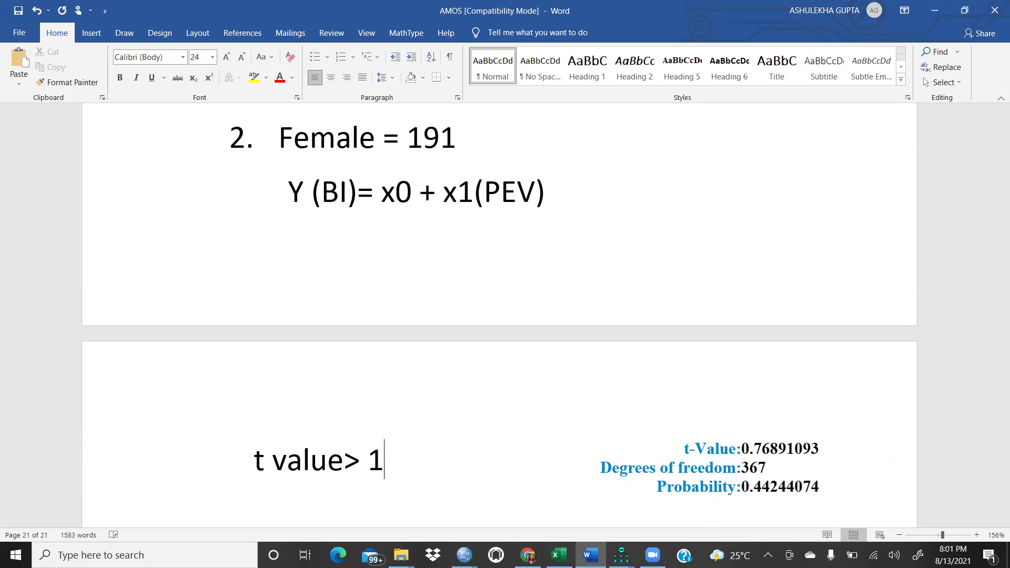
text(.94 Null hyp)
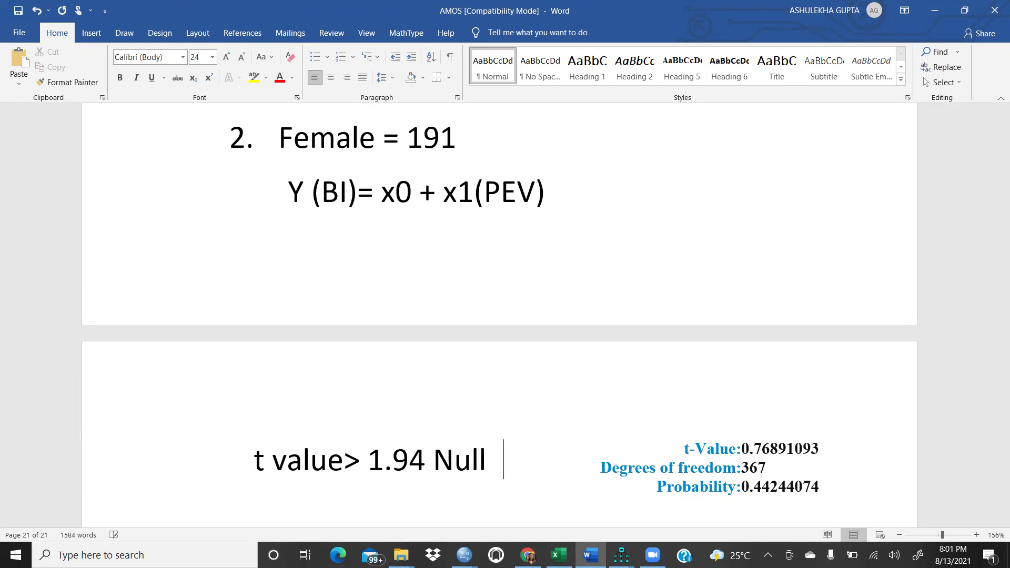
text(os)
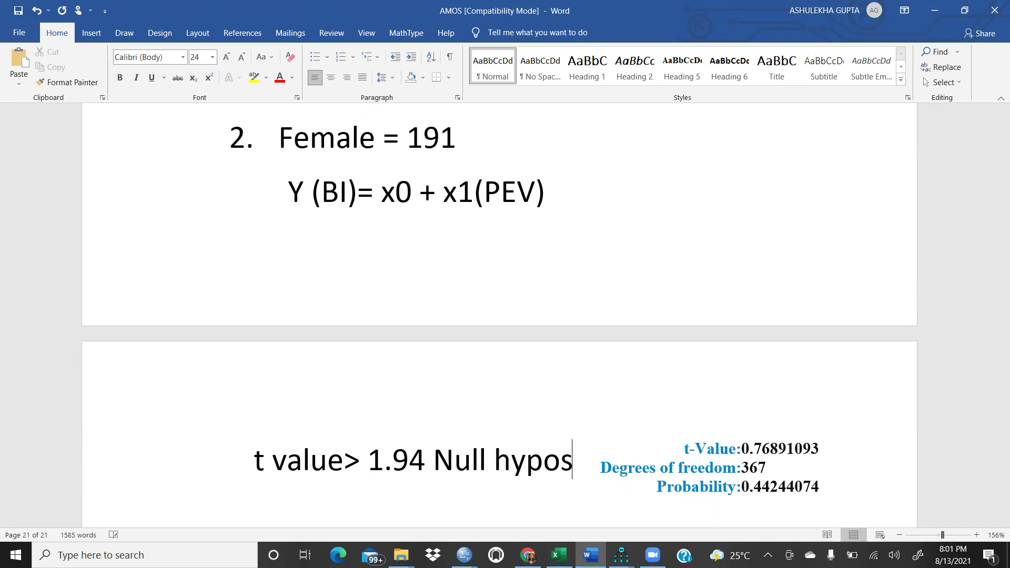
key(BackSpace)
text(thsi)
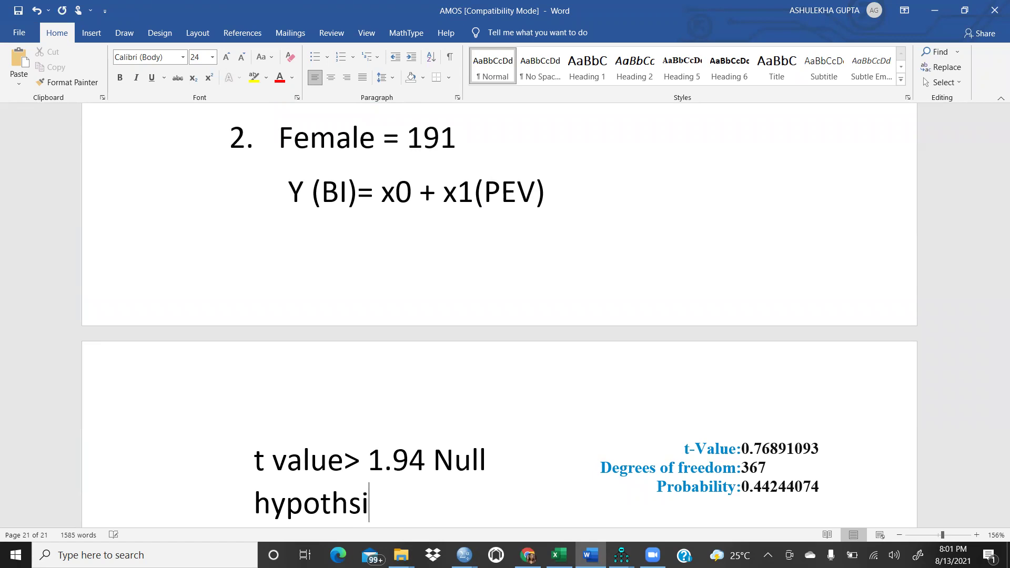
text(s a)
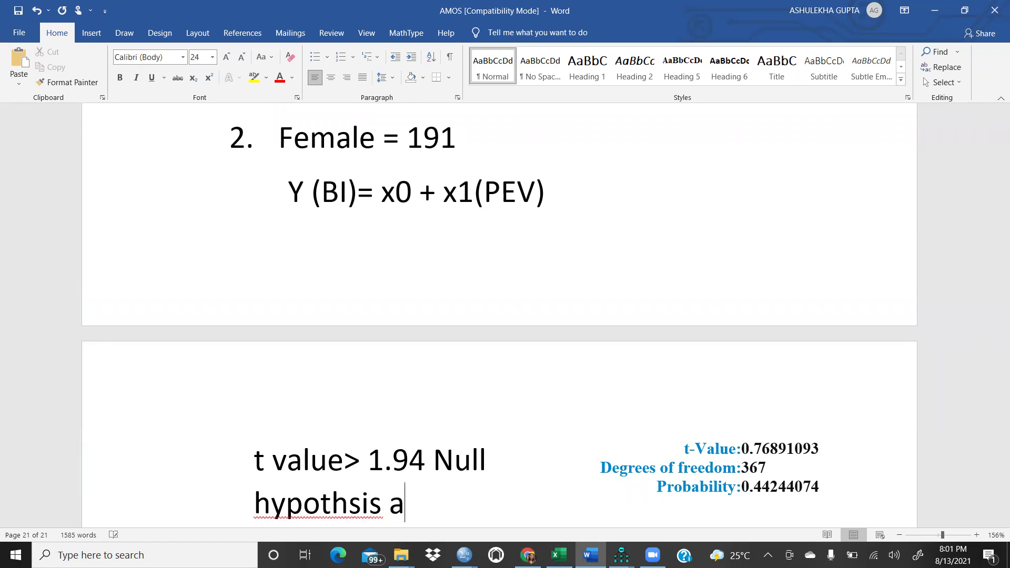
text(ccepted)
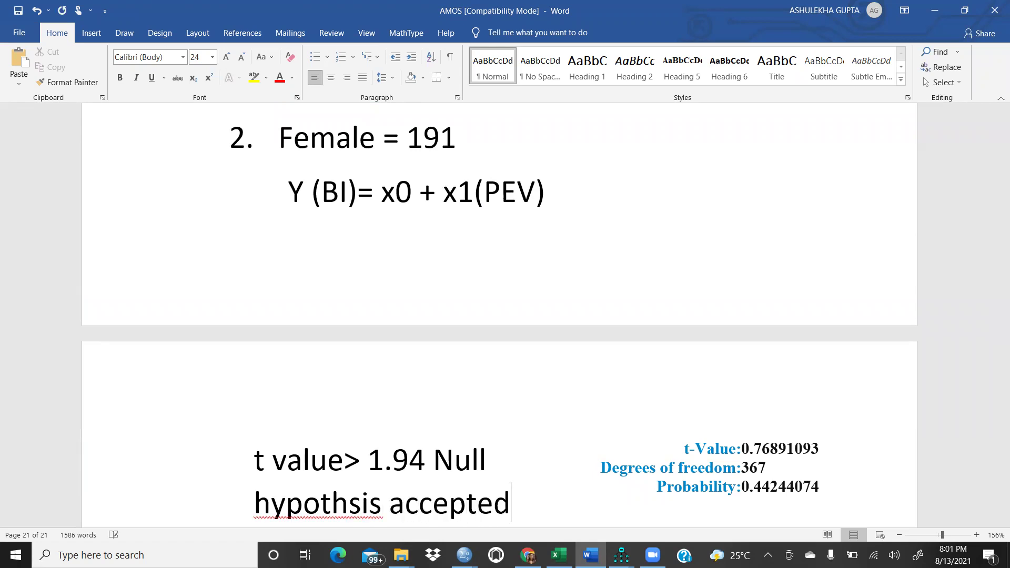
right_click(295, 506)
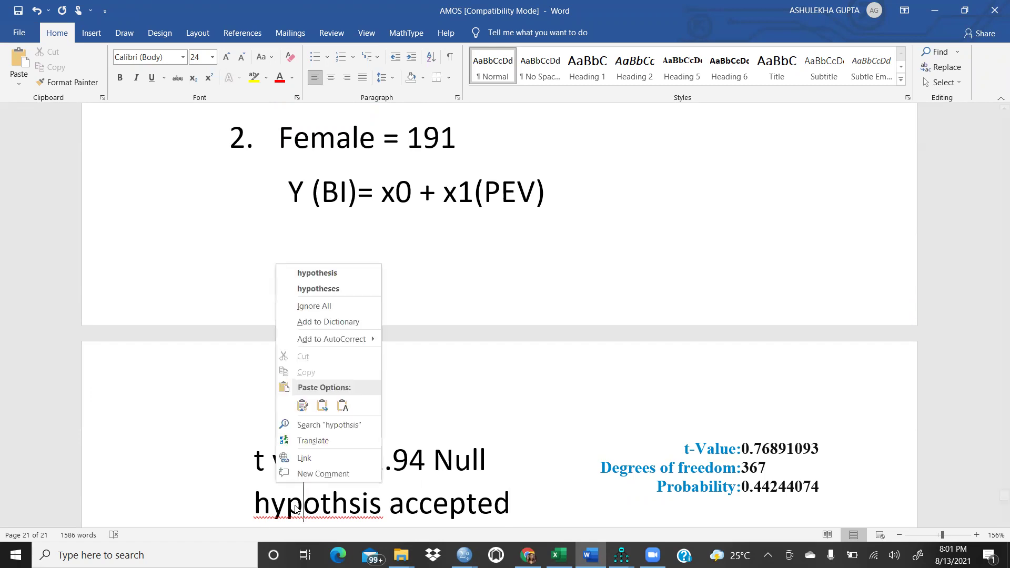
click(337, 286)
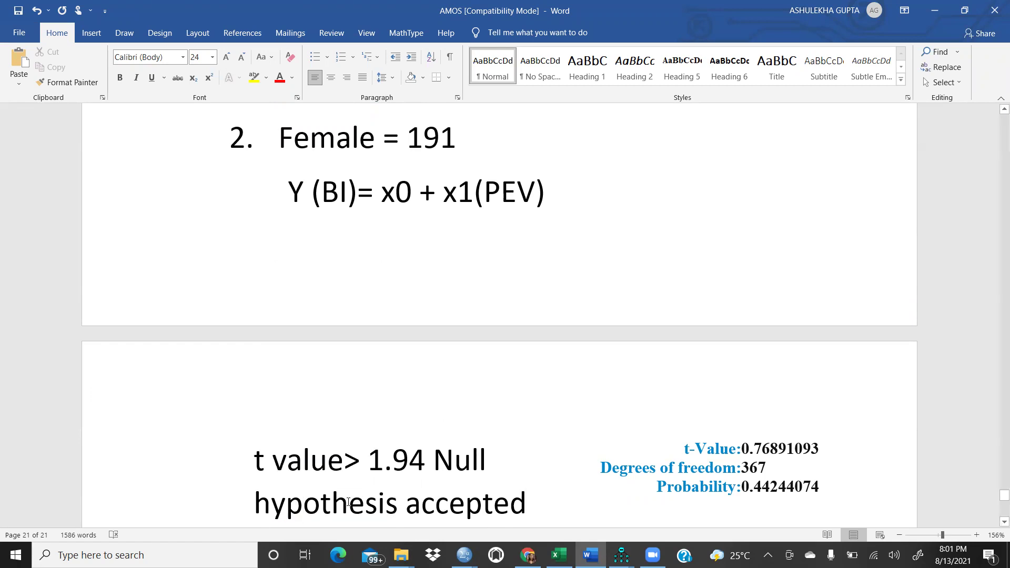
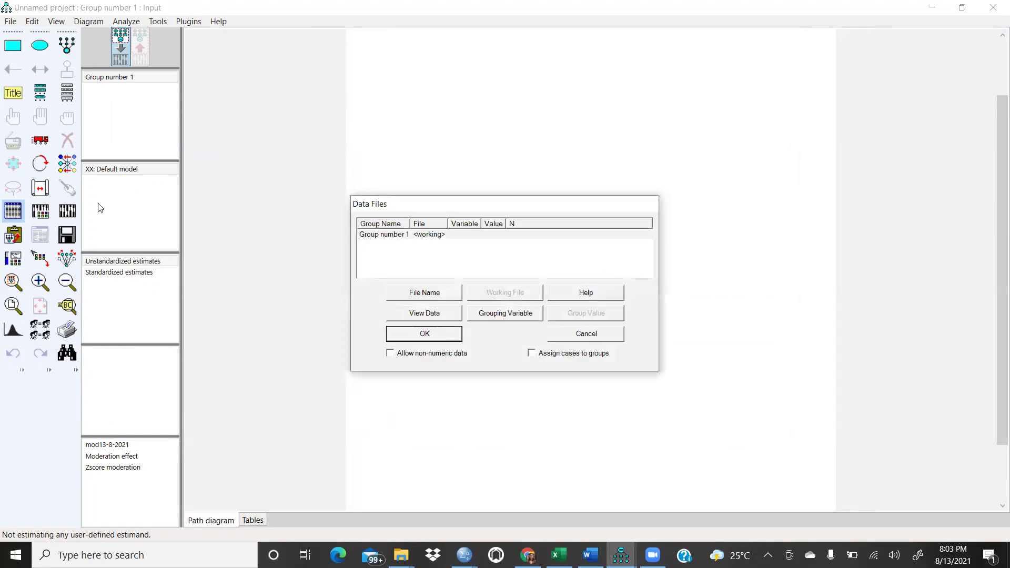
Accept the Data Files dialog in Amos with Group number 1 left on the working file
click(528, 153)
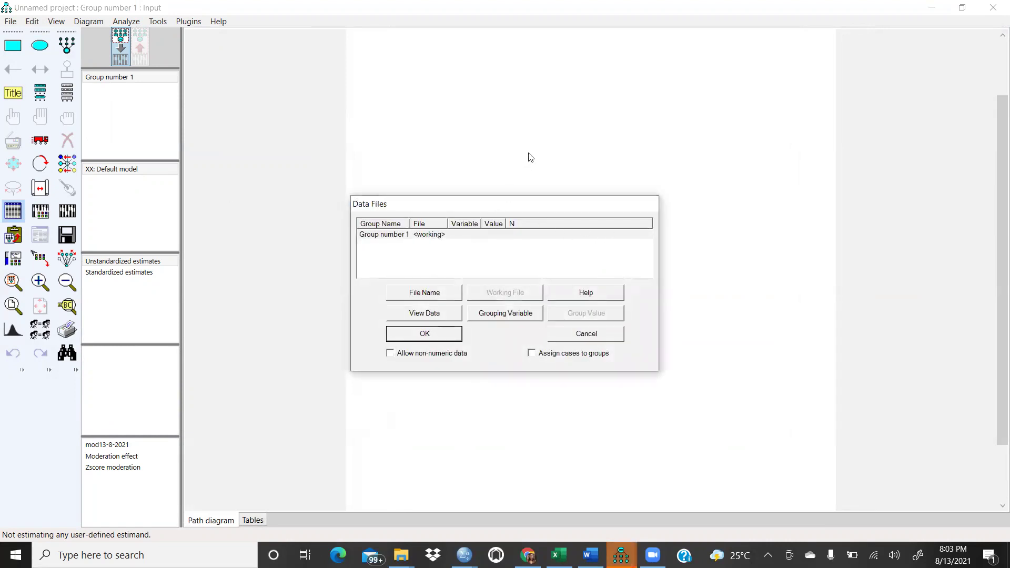
click(424, 334)
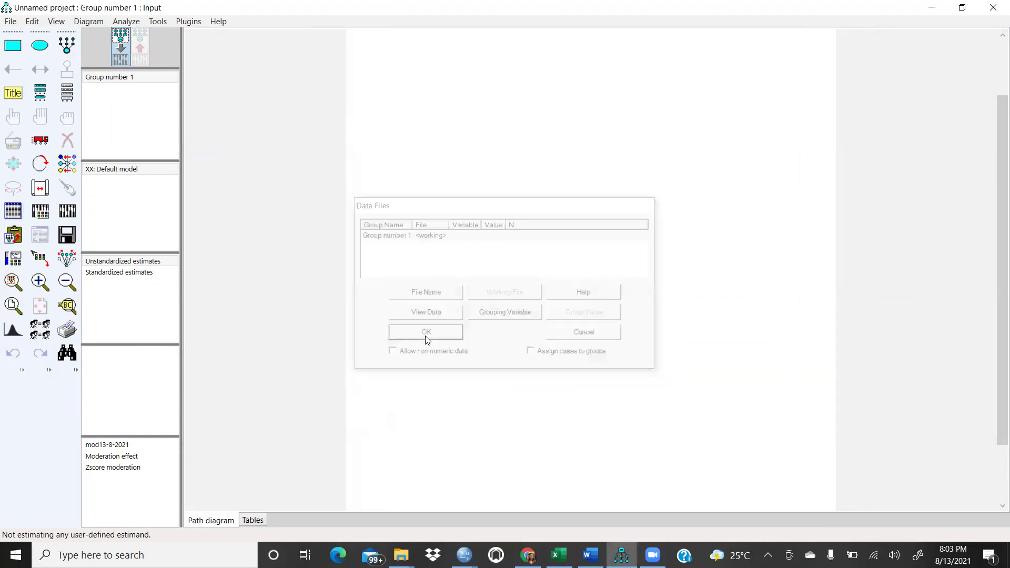
Assign the SPSS file Imputed6-5-2020 as the data file for Group number 1
click(16, 210)
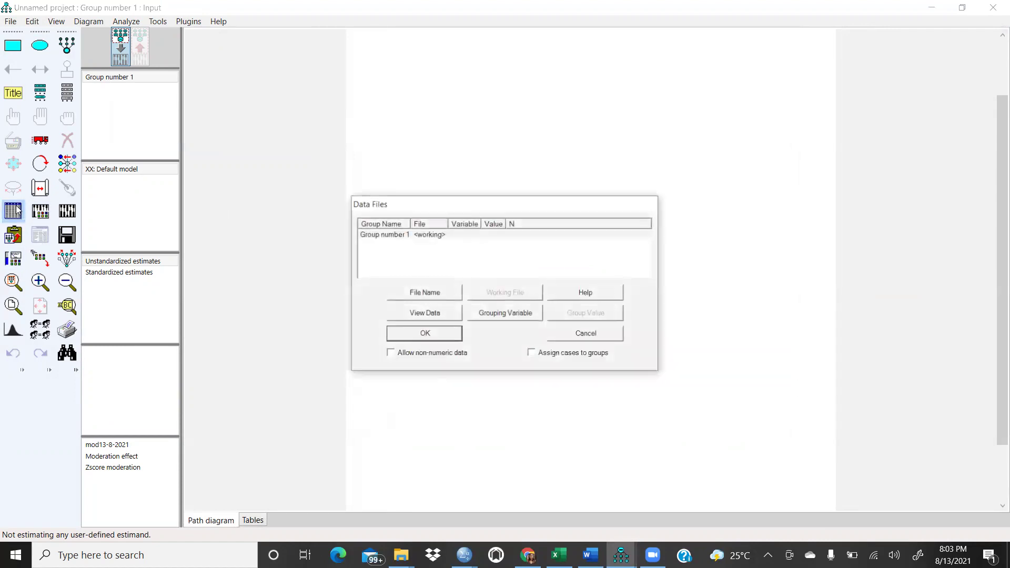
click(426, 294)
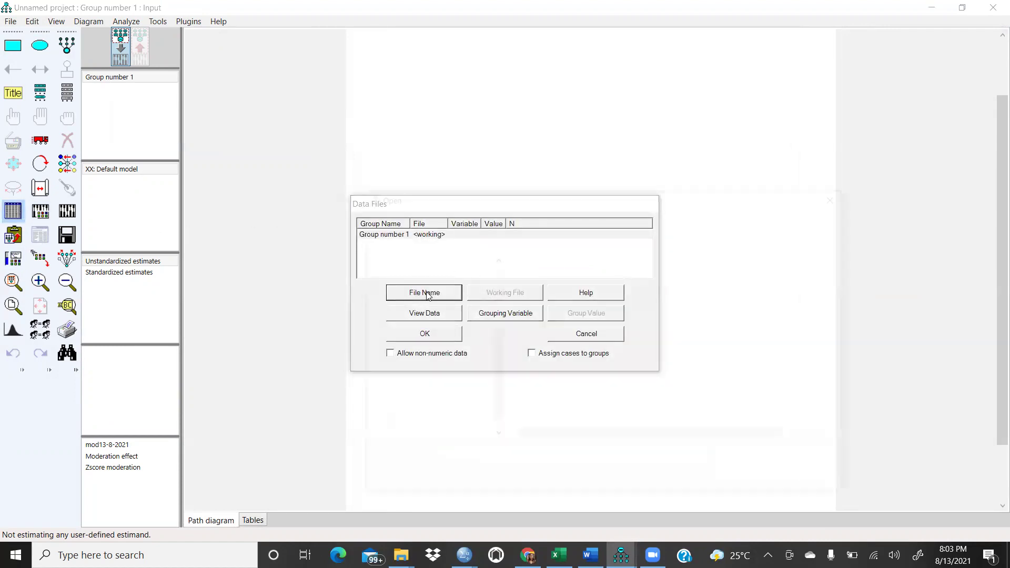
click(558, 280)
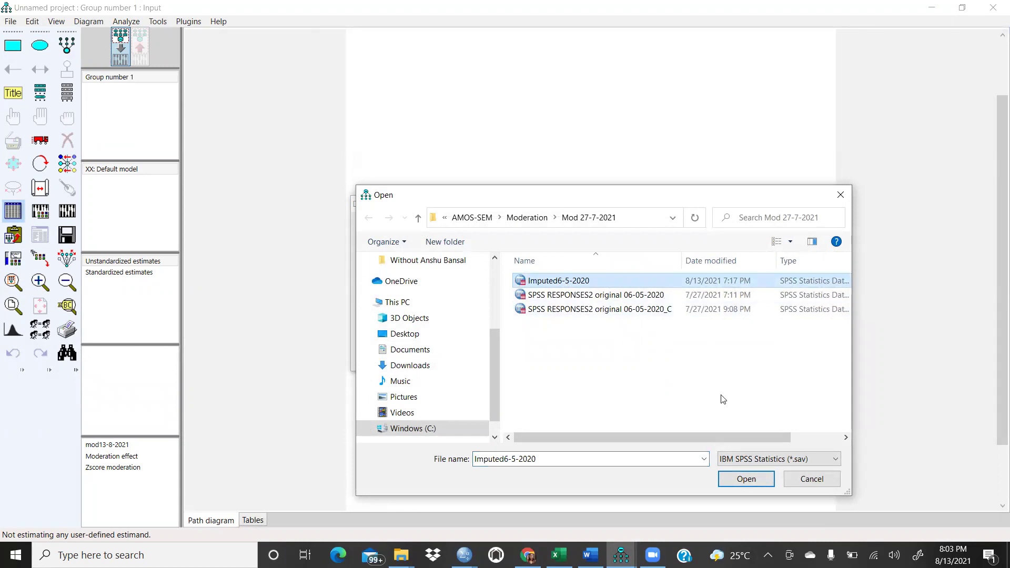
click(745, 479)
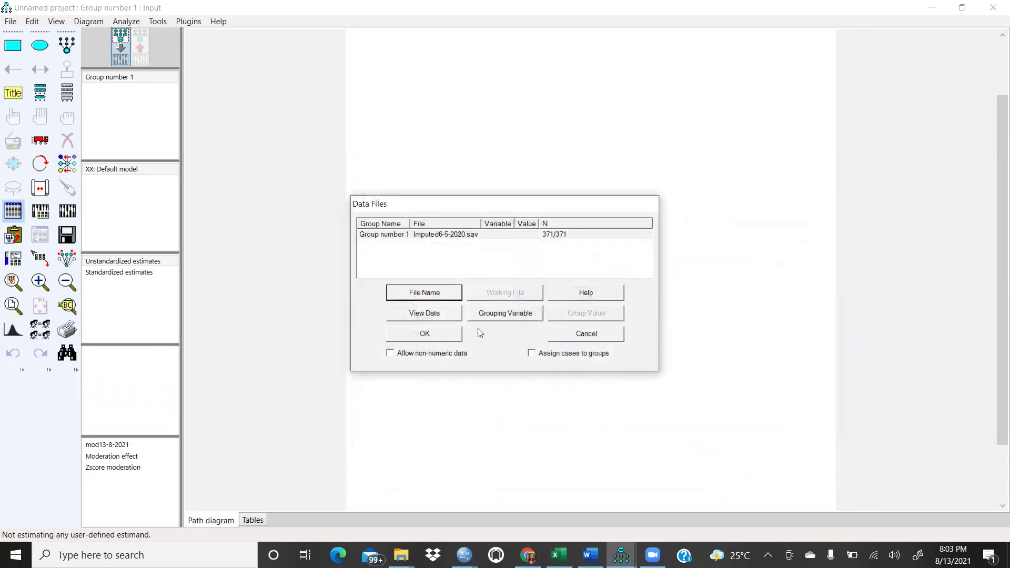
click(431, 331)
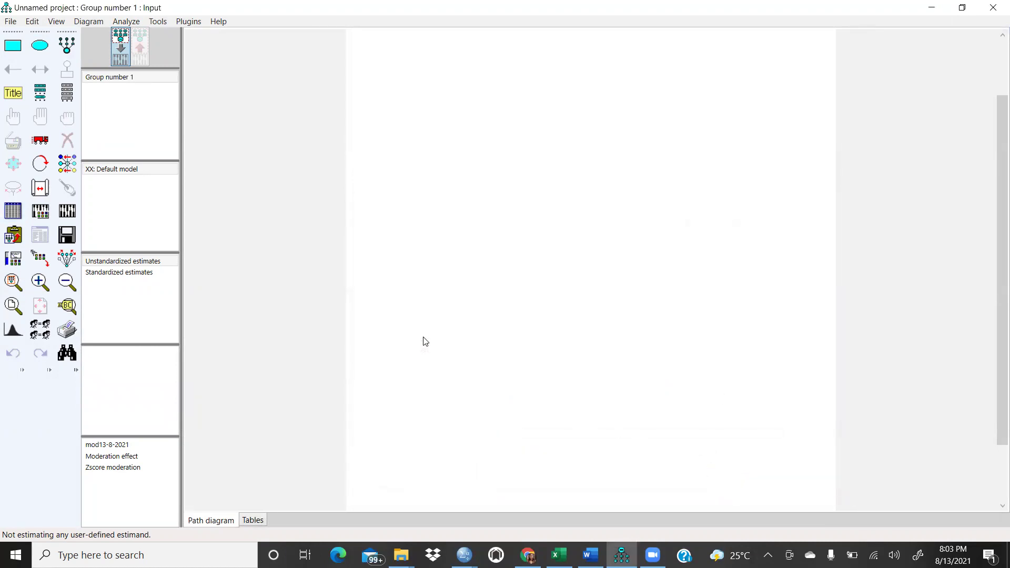
Place PEREV and BehINT from the dataset as observed variables on the diagram and draw a path from PEREV to BehINT
click(67, 93)
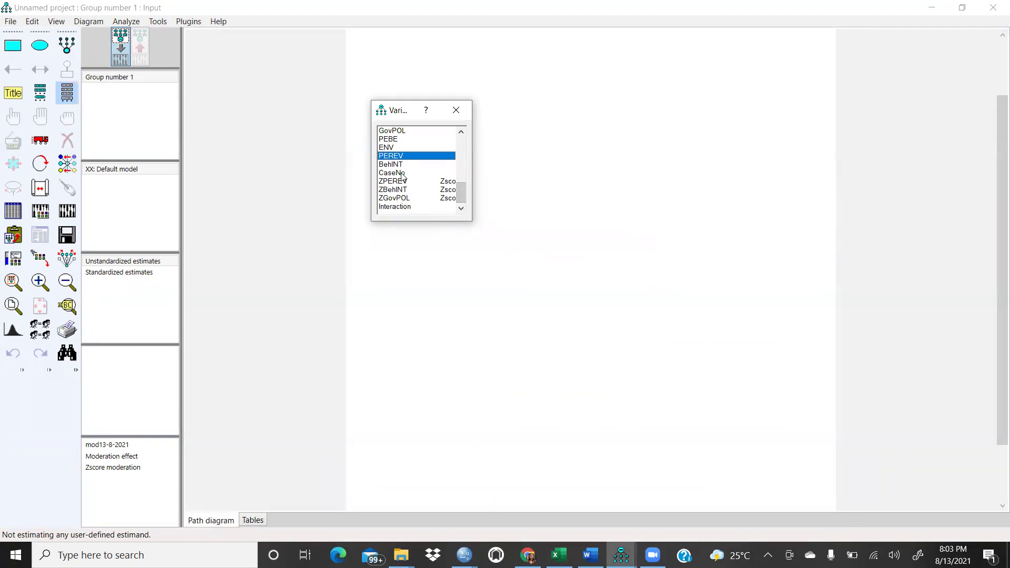
drag(387, 166, 682, 294)
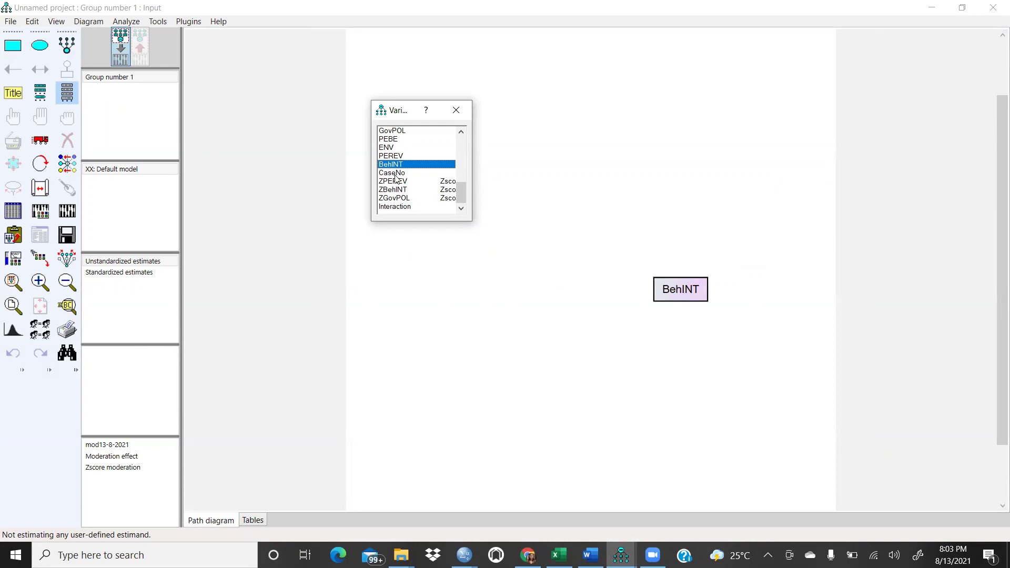
drag(392, 156, 439, 286)
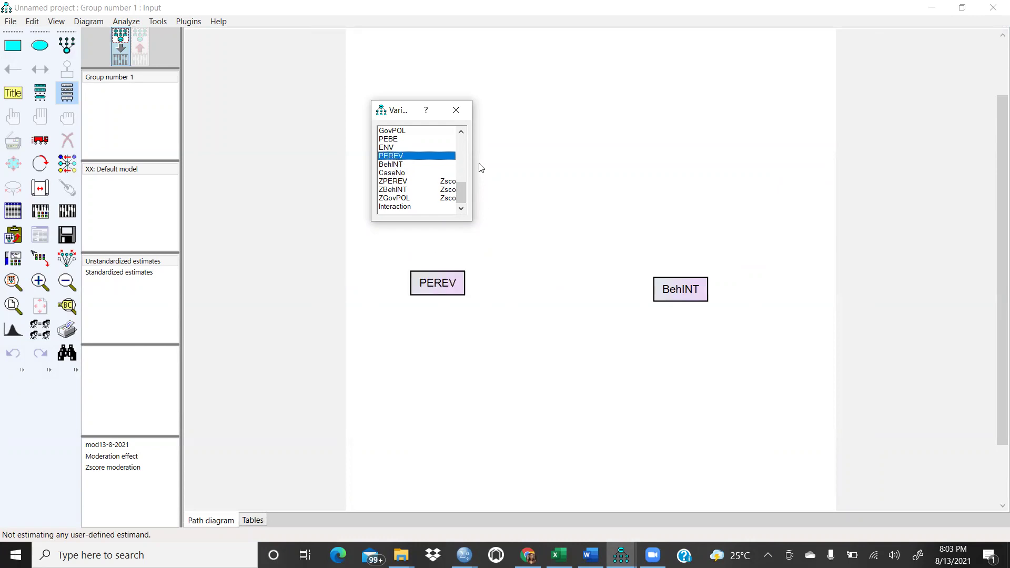
click(455, 111)
click(13, 69)
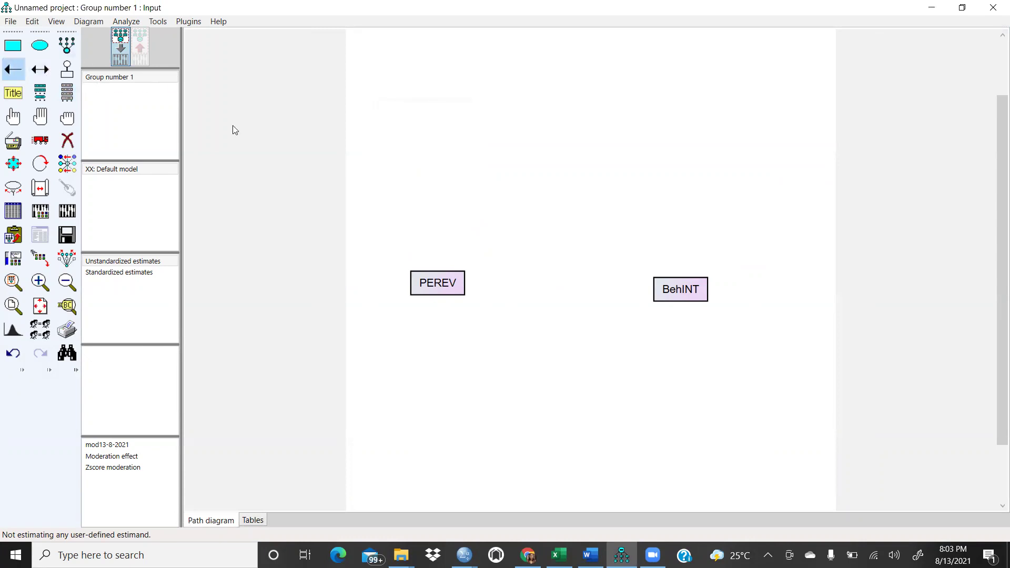
drag(455, 275, 661, 289)
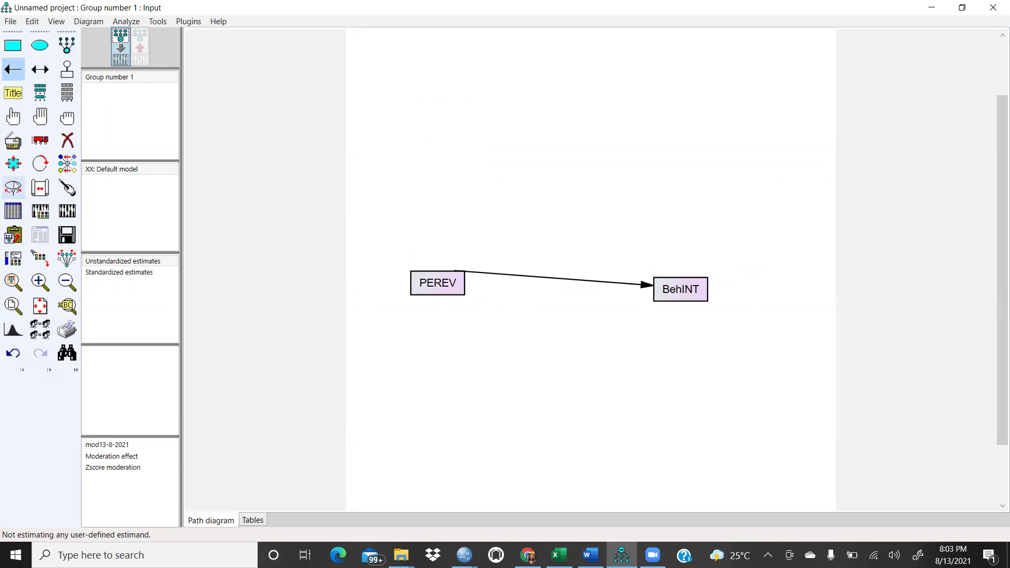
Set the analysis output options to include minimization history and standardized estimates
click(40, 211)
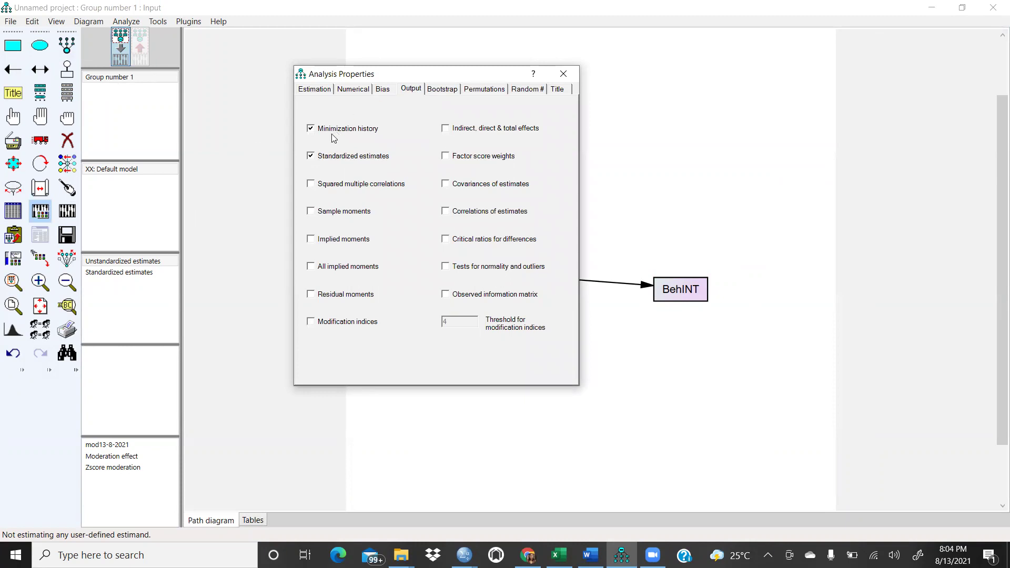
click(563, 73)
click(40, 211)
click(562, 74)
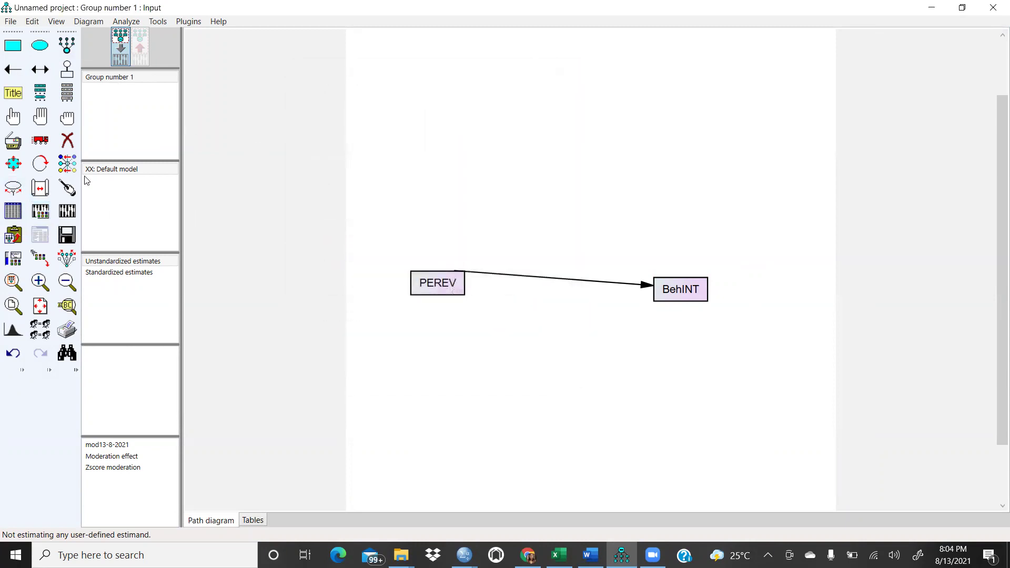
click(67, 212)
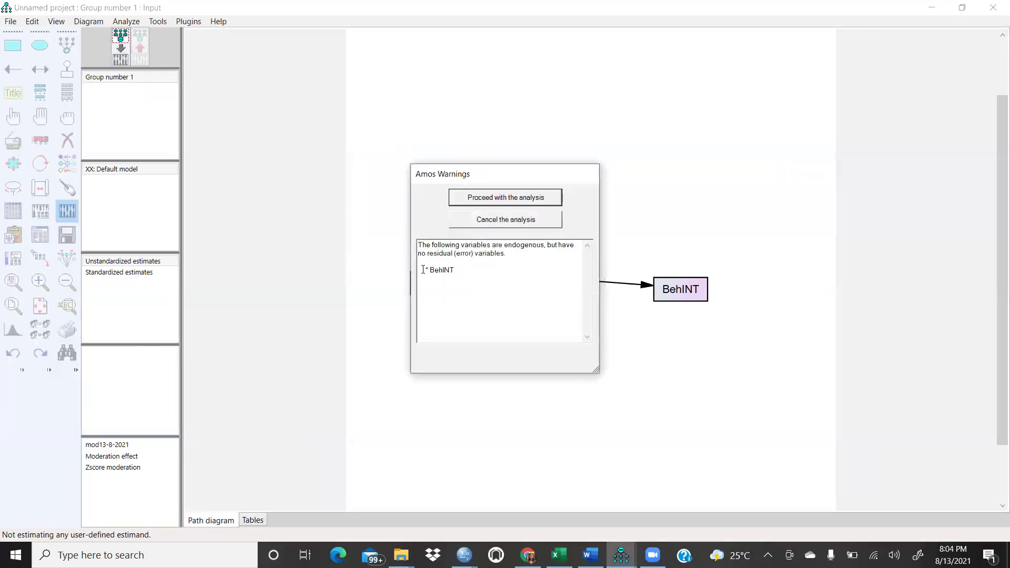
click(520, 225)
click(520, 225)
Attach a residual variable to BehINT and name the unobserved variables automatically
click(67, 69)
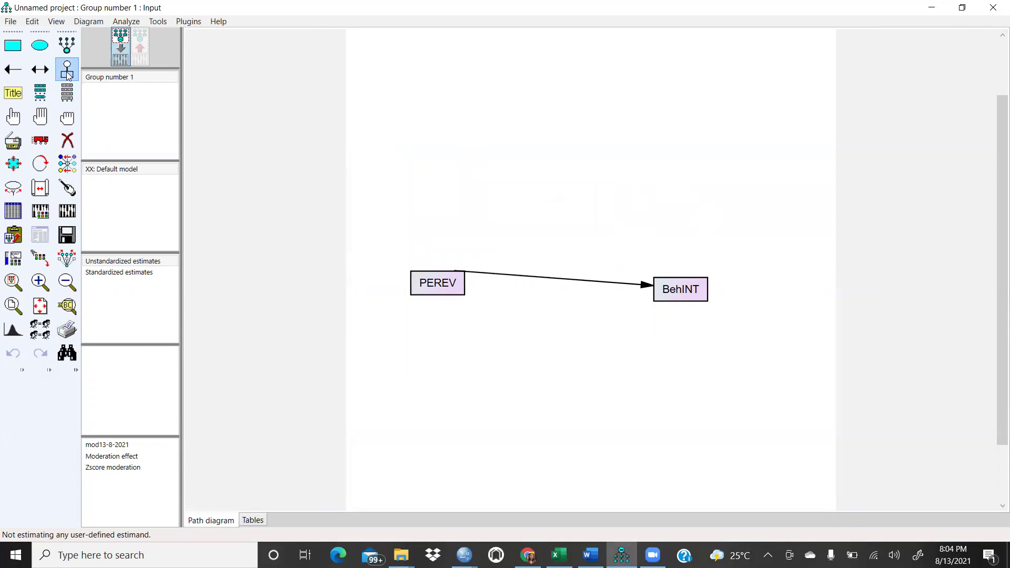
click(666, 299)
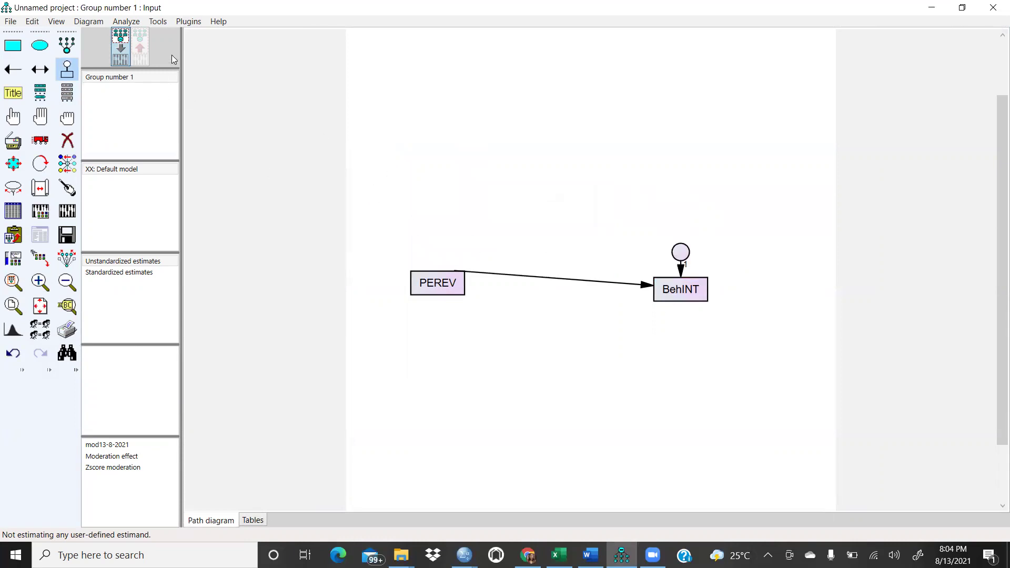
click(184, 21)
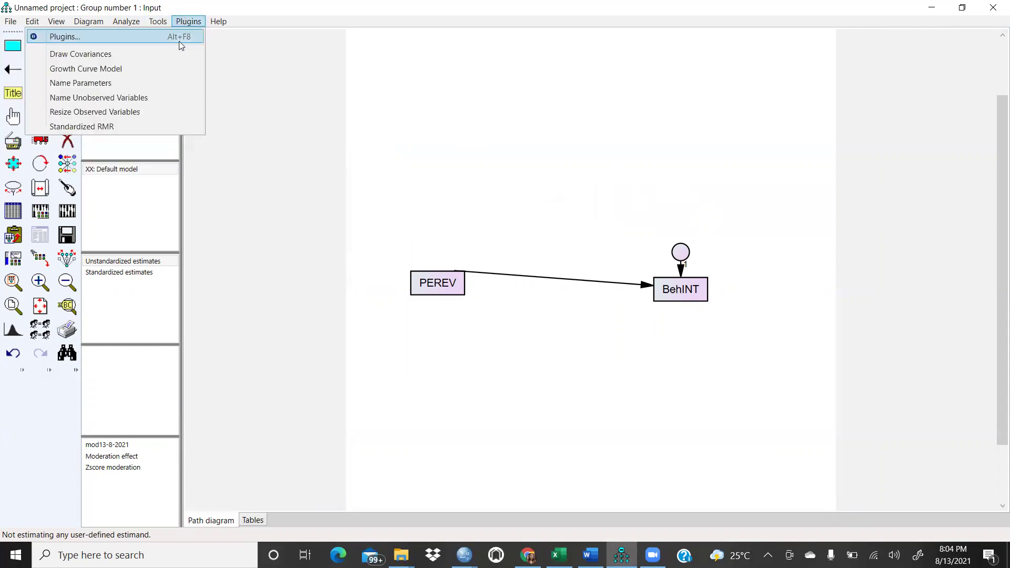
click(152, 96)
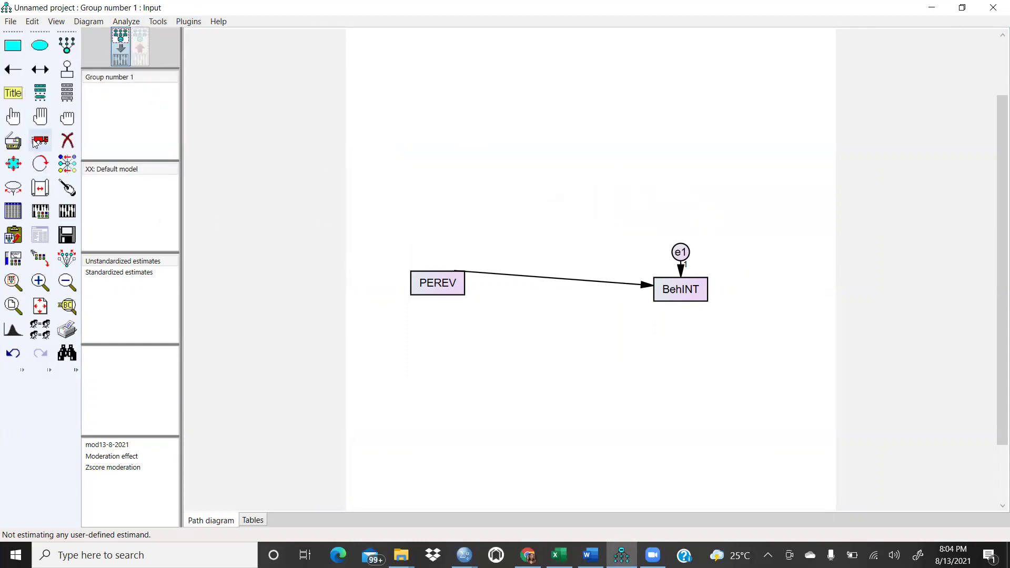
Calculate the model estimates, saving the project as "Moderation 5" in the Mod 27-7-2021 folder
click(66, 212)
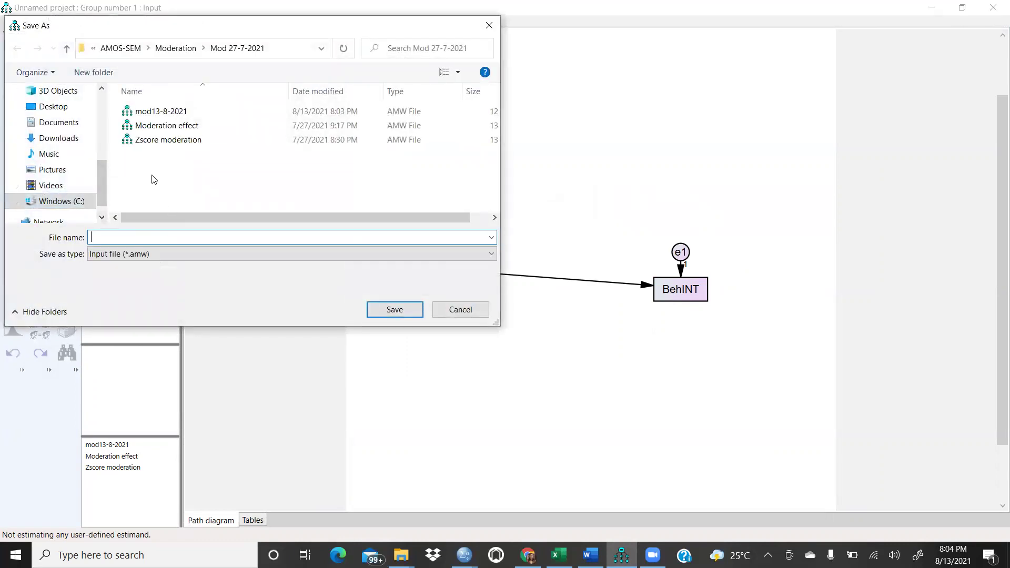
text(Mode)
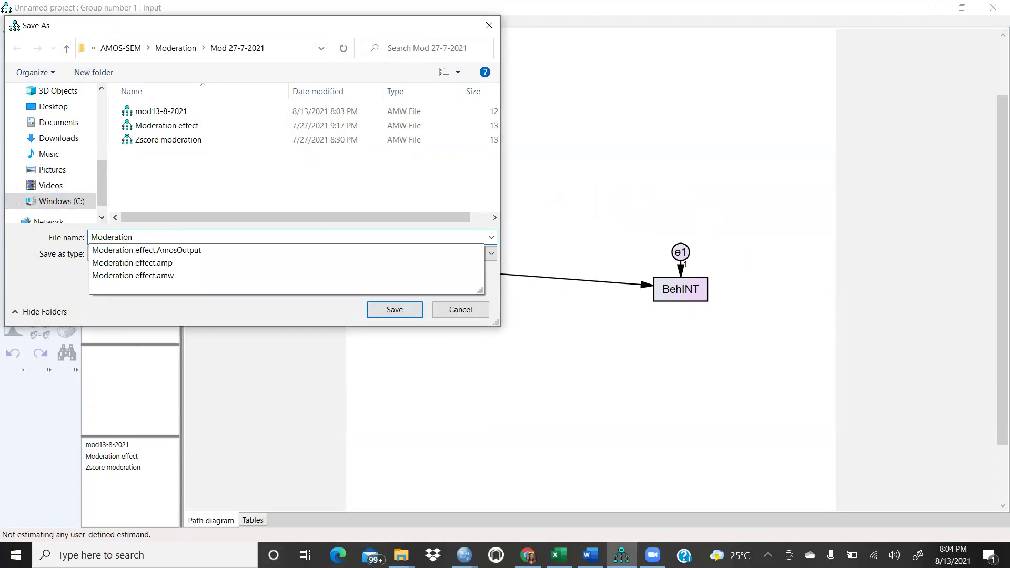
text(ration 5)
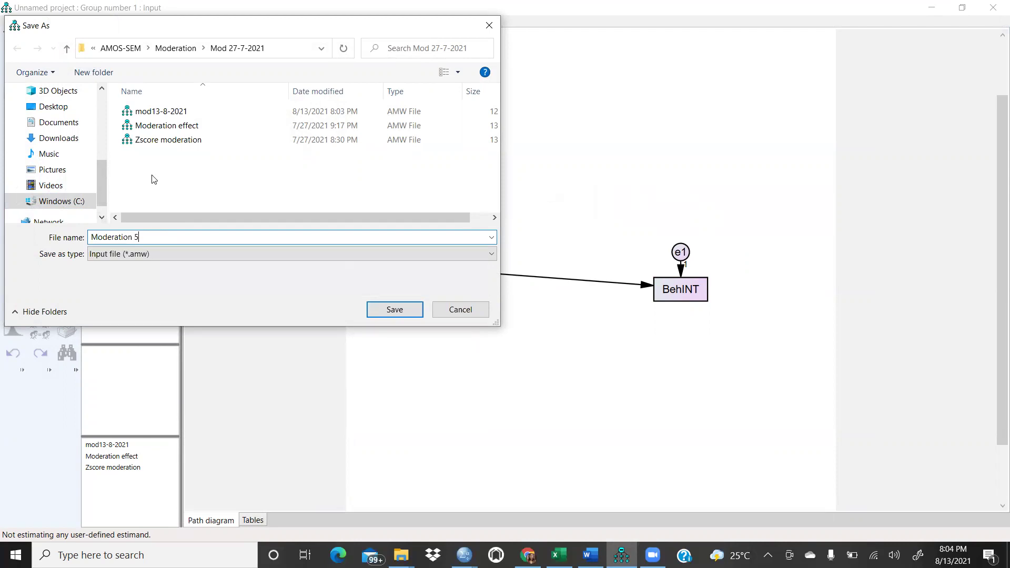
click(409, 311)
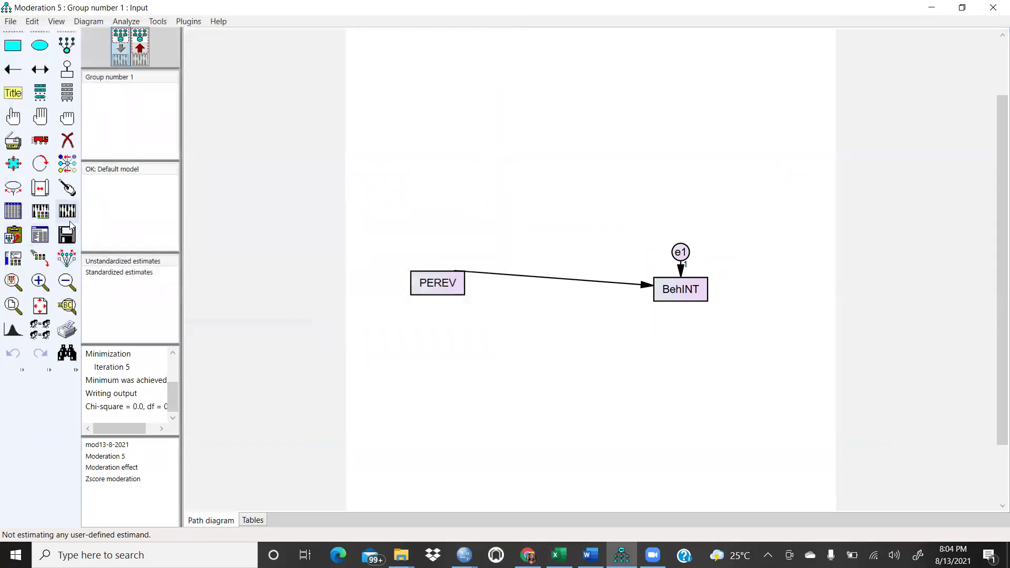
Touch up the path connection at PEREV in the input diagram and display the unstandardized estimates on the output diagram
click(139, 50)
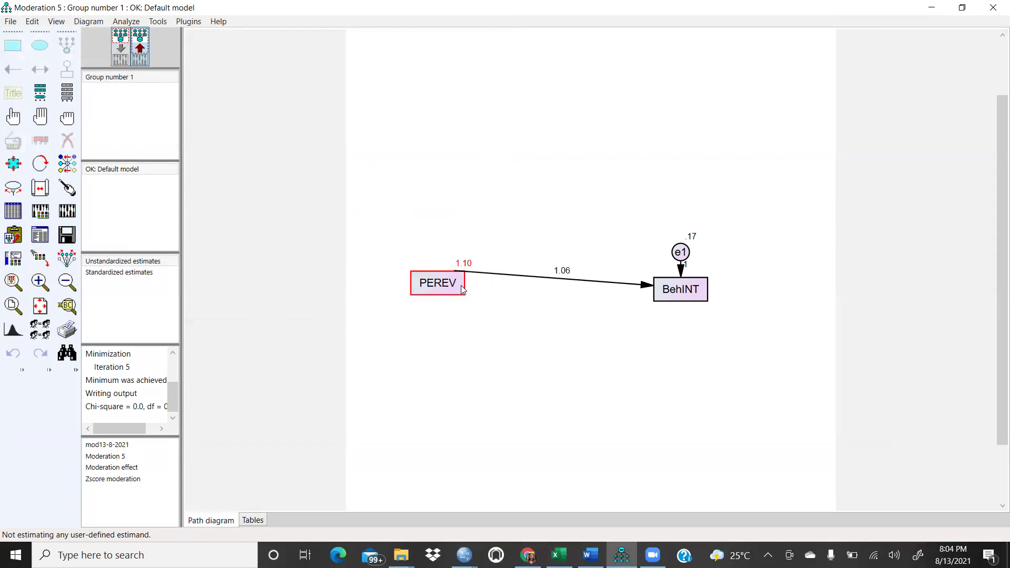
click(71, 192)
click(120, 55)
click(66, 188)
click(450, 299)
click(139, 51)
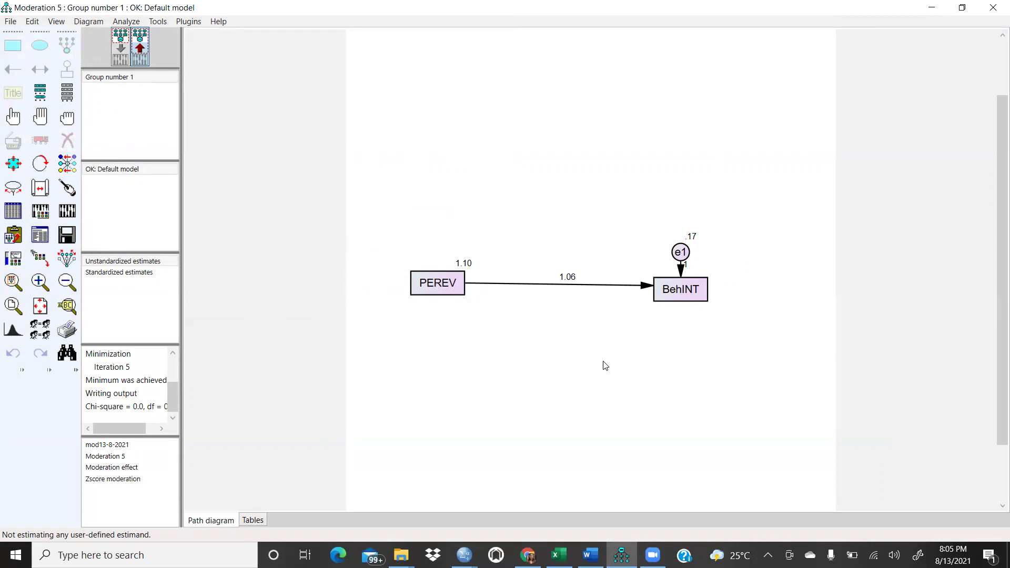
Rename Group number 1 to "Male" and add a second group named "Female"
double_click(115, 79)
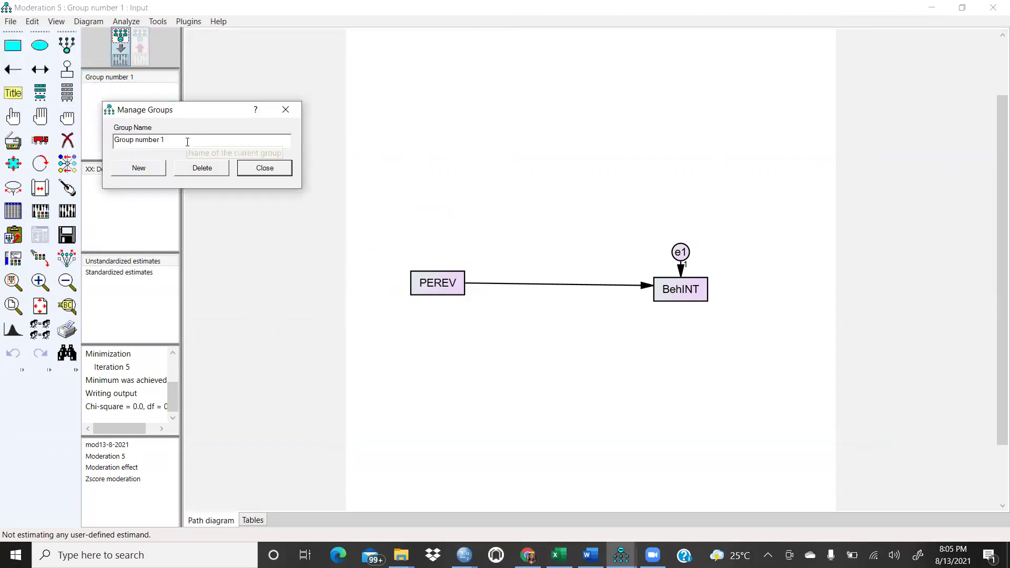
drag(200, 139, 96, 142)
text(Male)
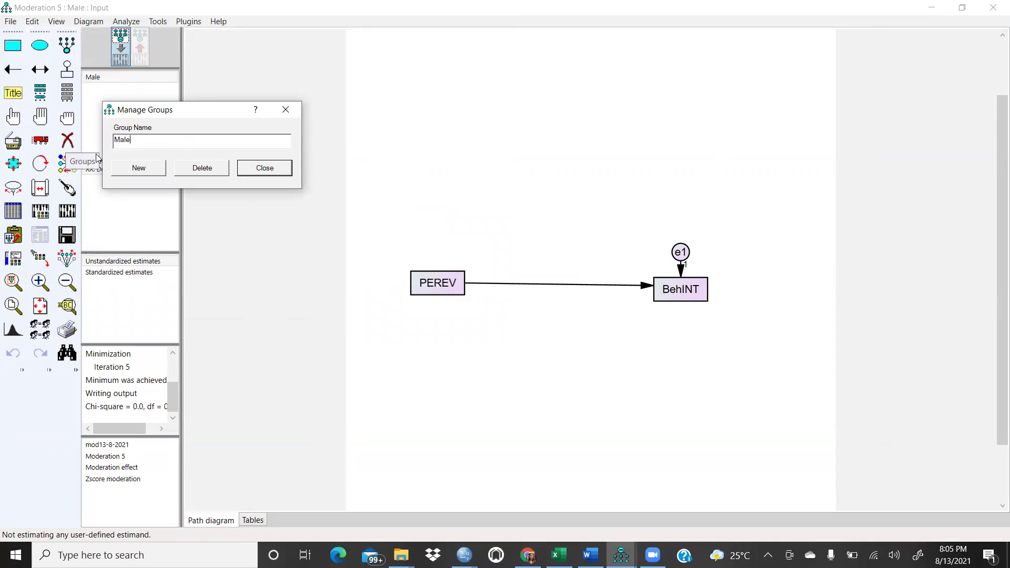
click(128, 168)
drag(209, 140, 104, 149)
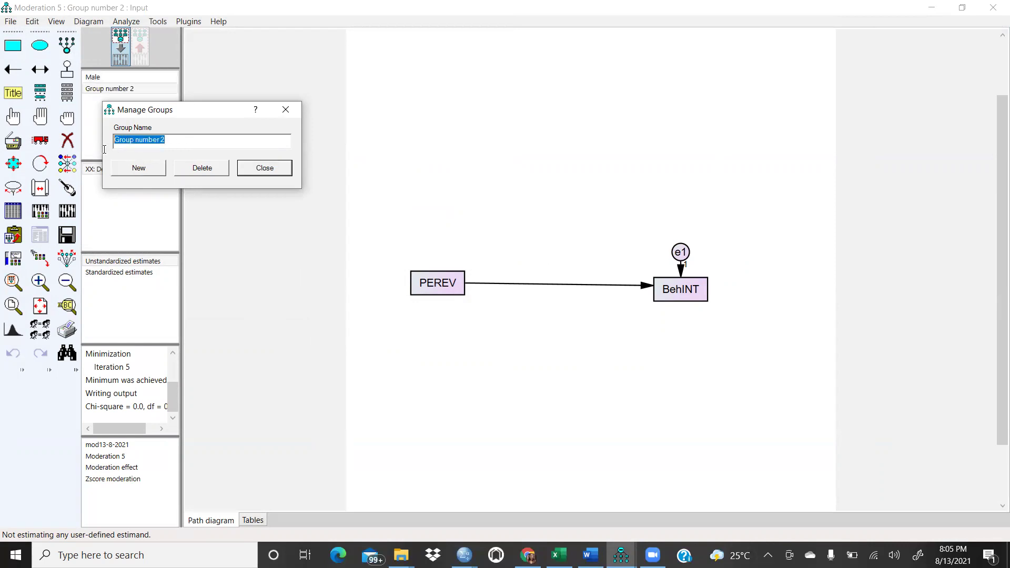
key(BackSpace)
text(Female)
click(264, 168)
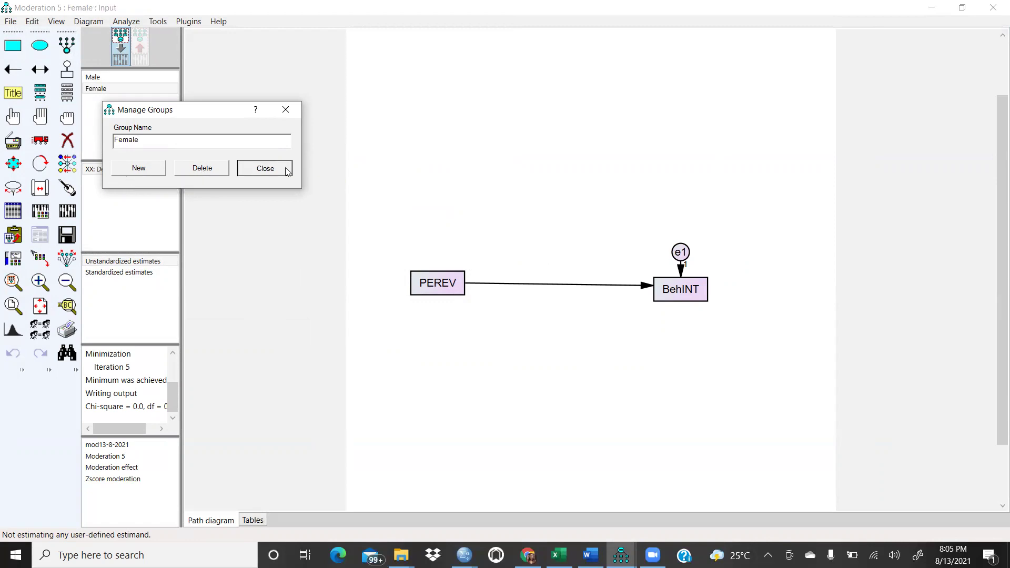
In the data file settings, assign Gender as the grouping variable for the Male group
click(13, 211)
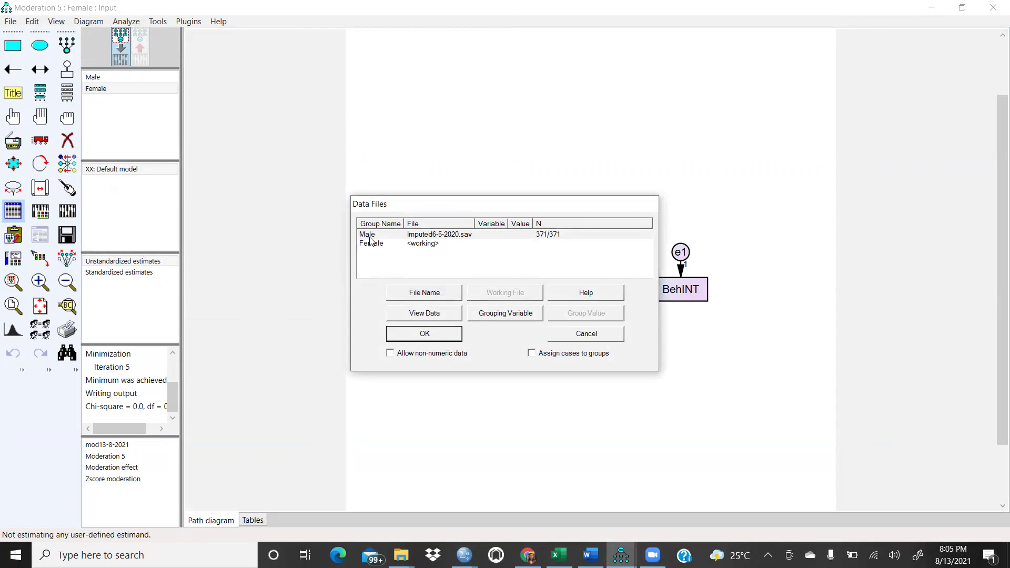
click(13, 211)
click(467, 235)
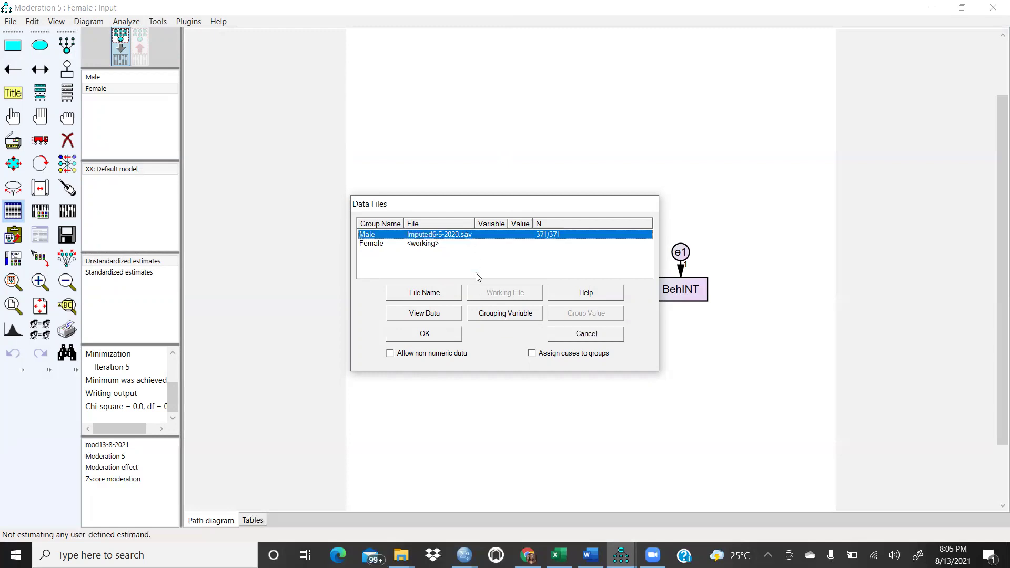
click(516, 319)
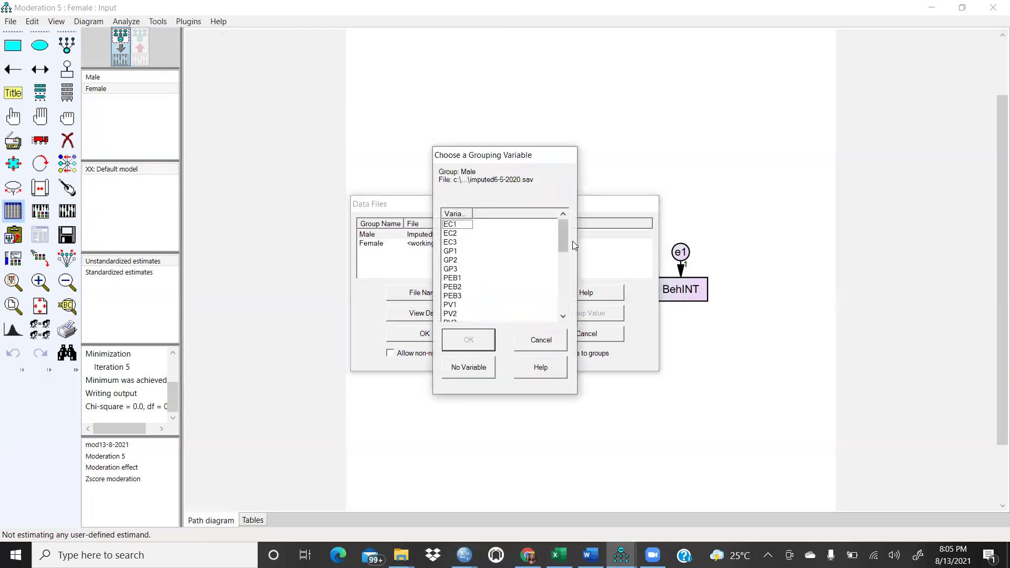
drag(563, 237, 560, 304)
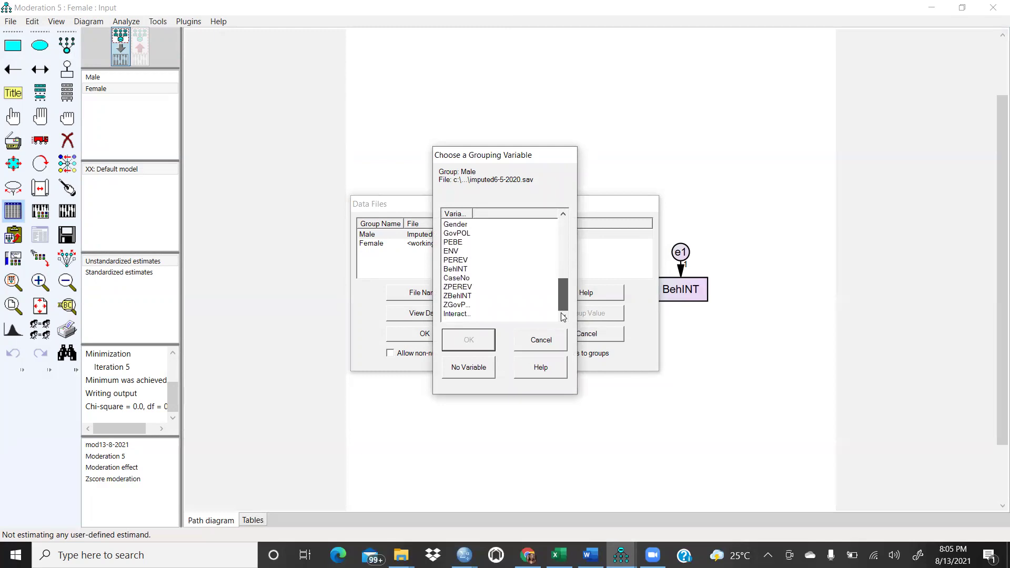
click(463, 225)
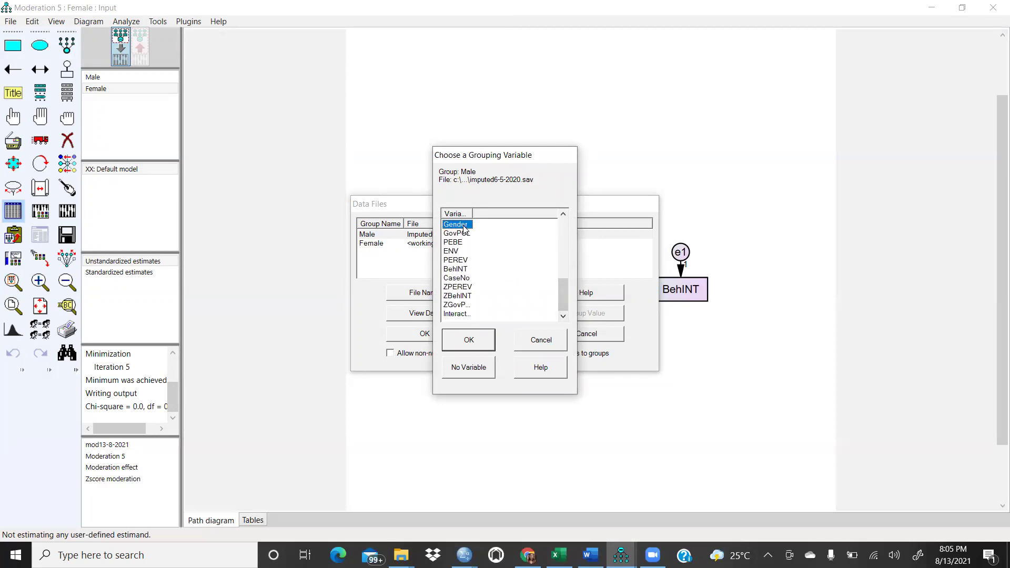
click(469, 341)
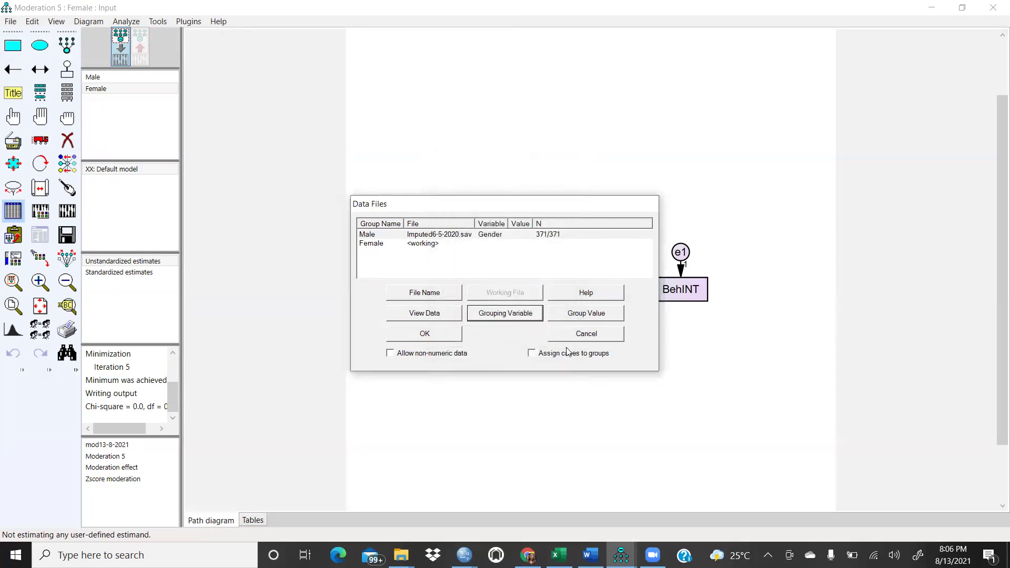
Set the Male group's Gender group value to 1
click(601, 316)
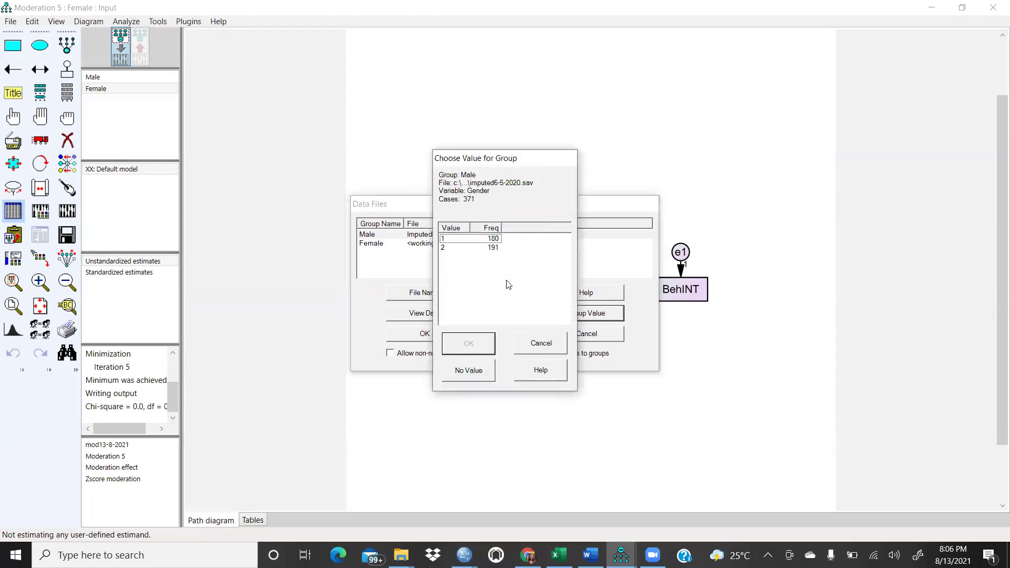
click(498, 239)
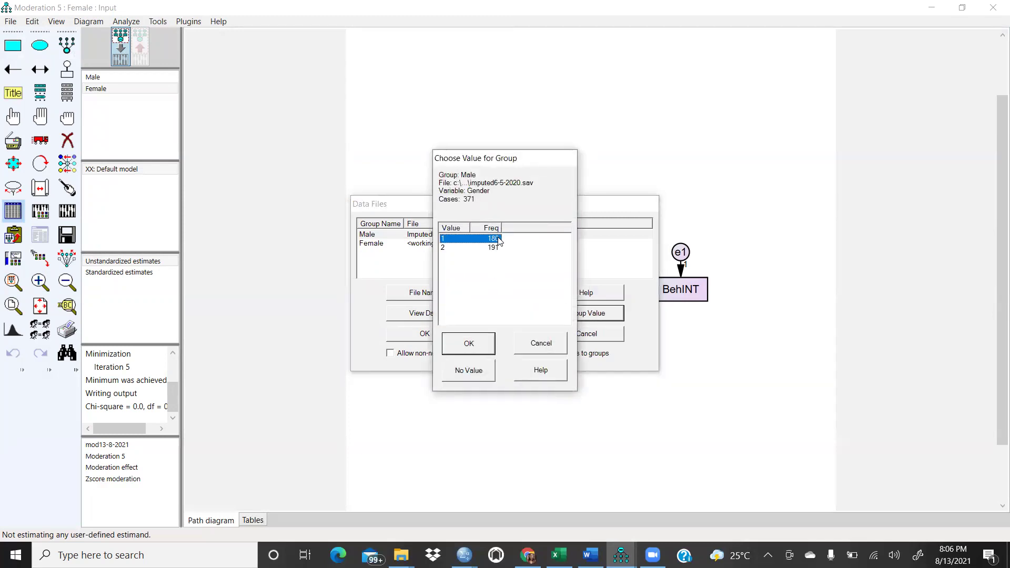
click(467, 343)
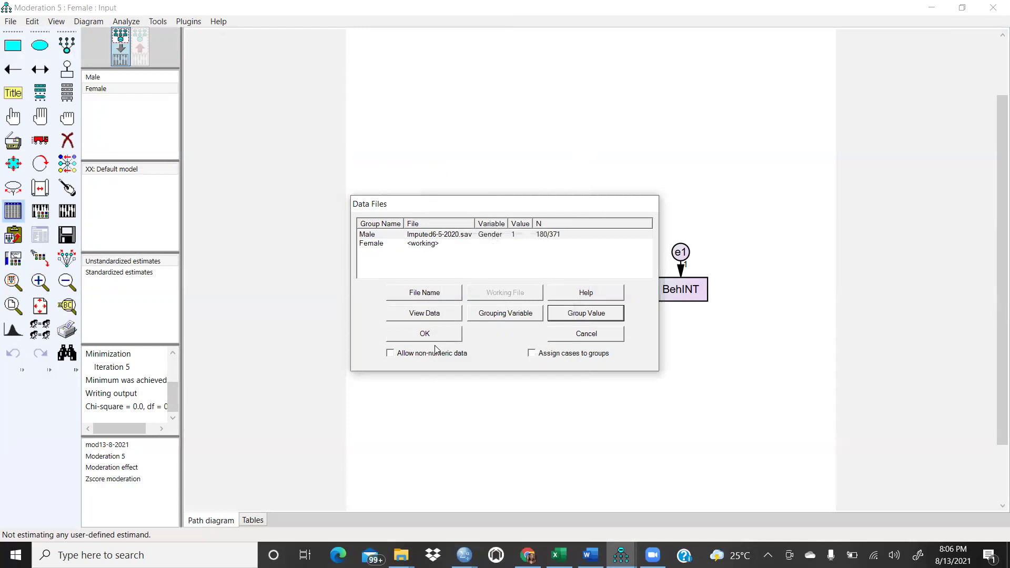
click(536, 275)
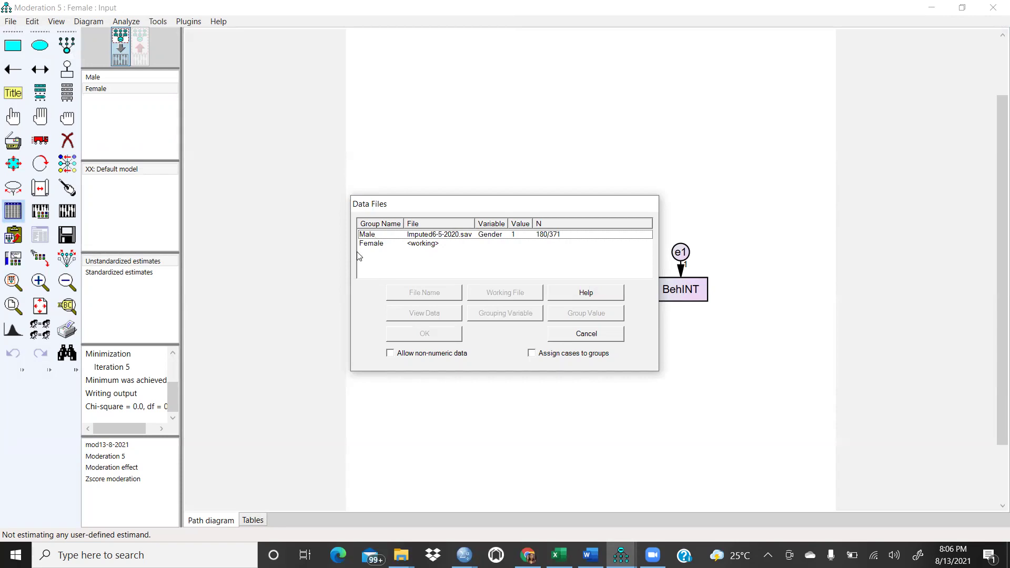
Try to choose a grouping variable for the Female group before giving it a data file
click(372, 244)
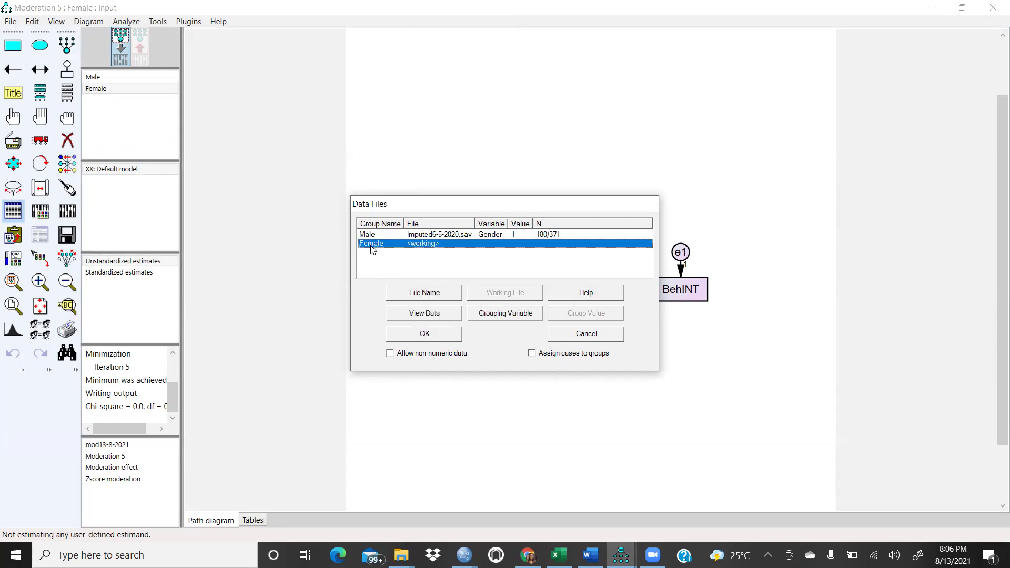
click(487, 316)
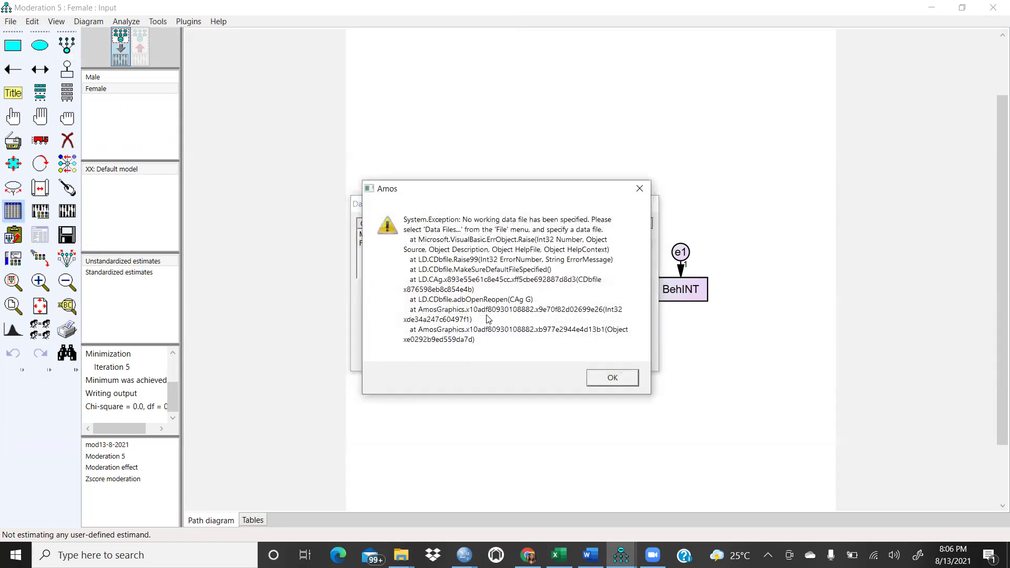
click(639, 187)
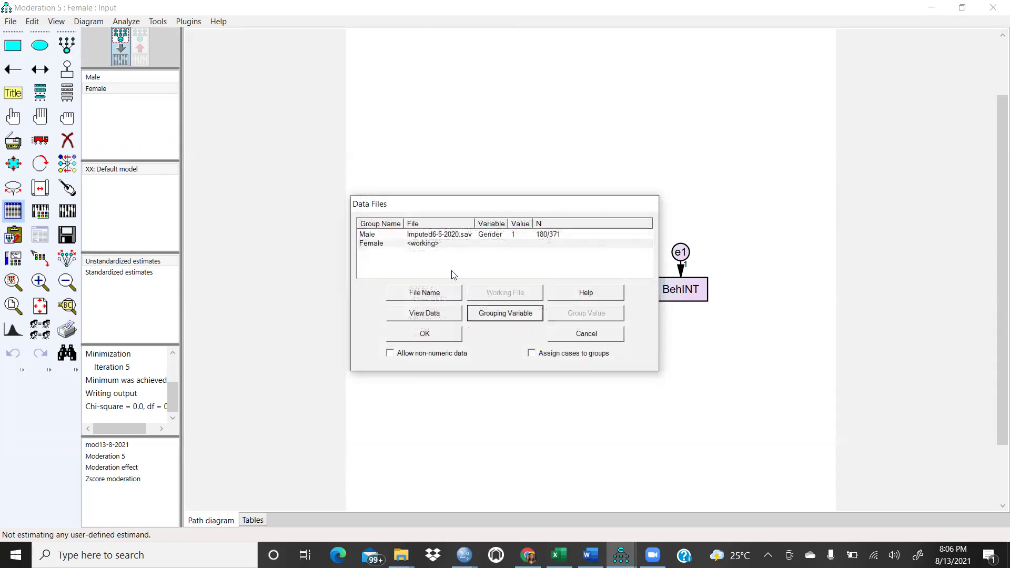
Assign the Imputed6-5-2020 SPSS data file to the Female group
click(372, 244)
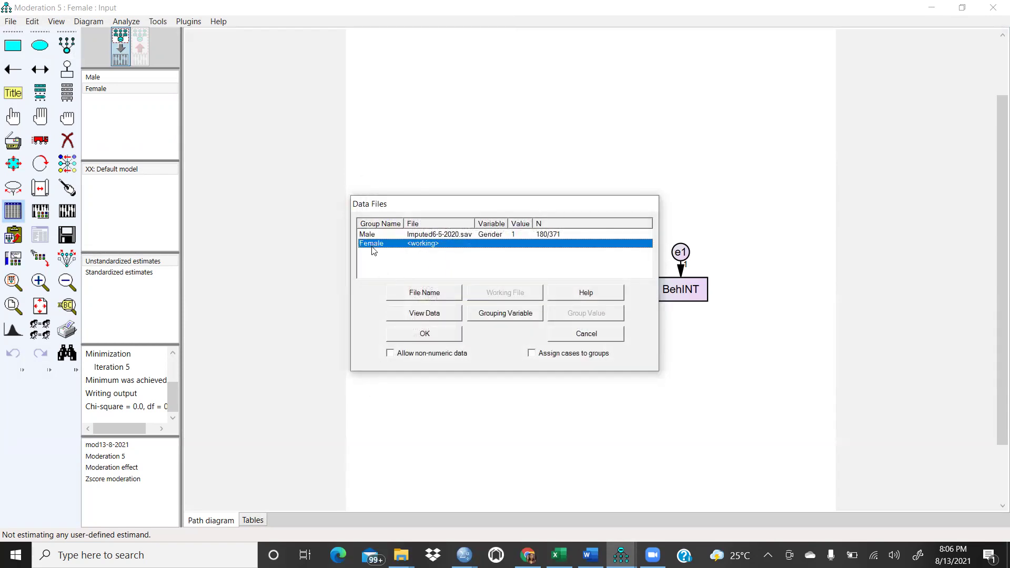
click(418, 299)
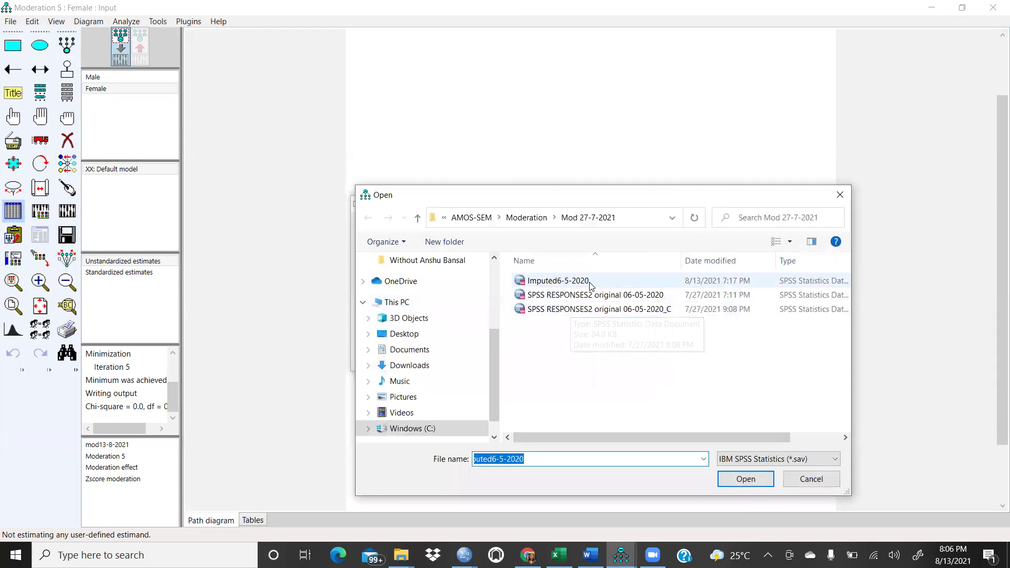
click(583, 284)
click(745, 478)
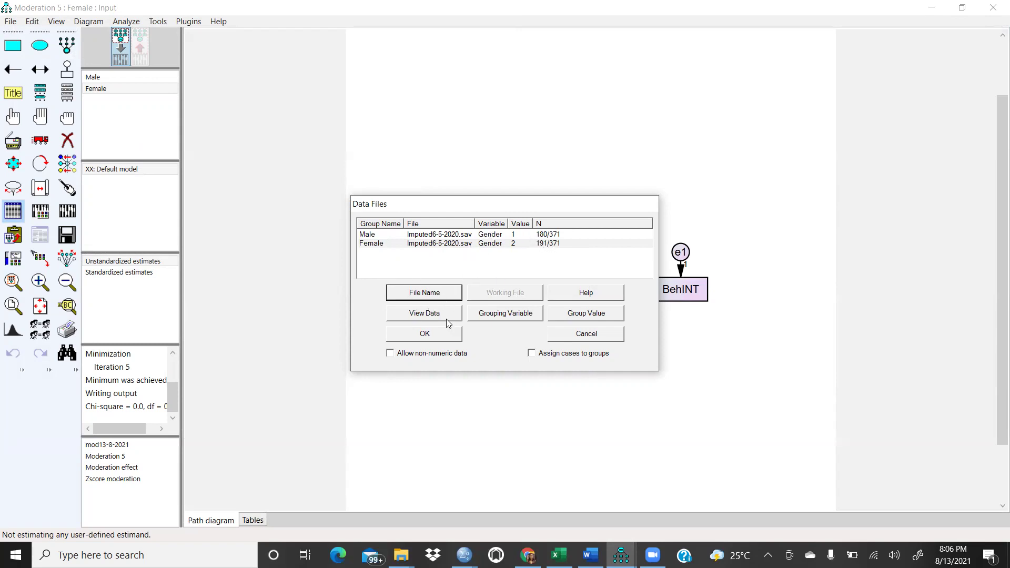
Set the Female group's grouping variable to Gender with group value 2 and accept the data file settings
click(503, 313)
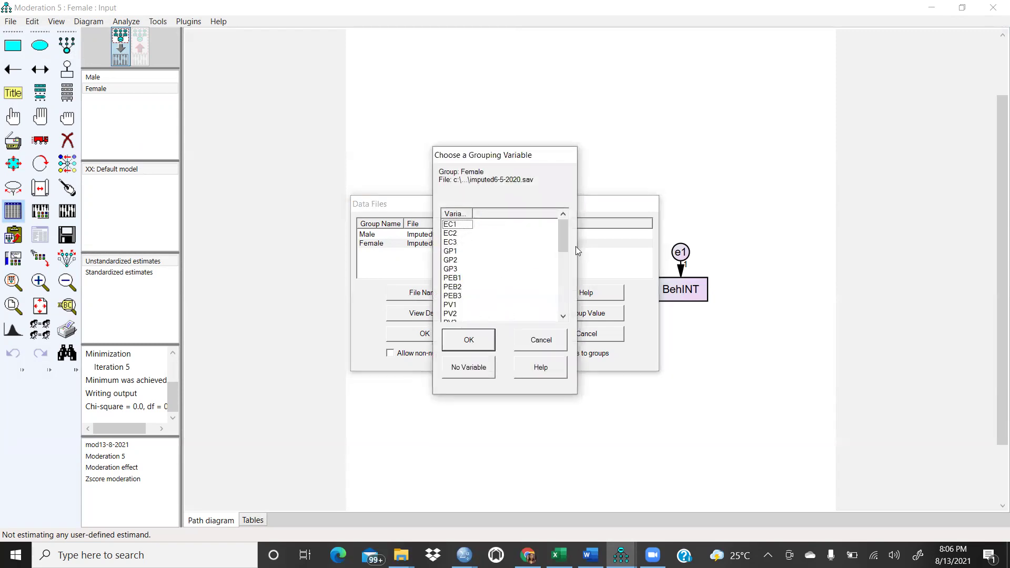
drag(565, 240, 564, 312)
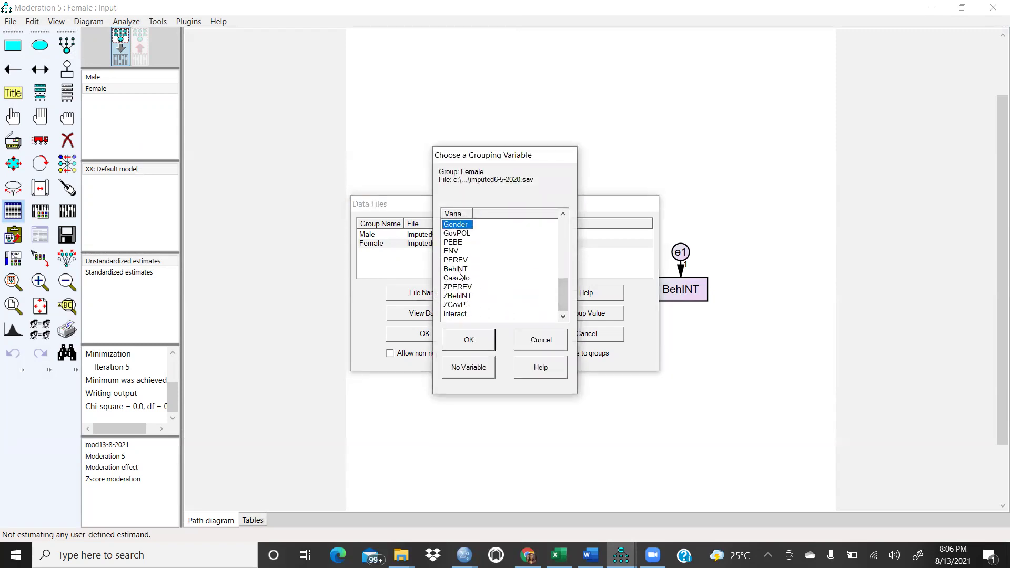
click(490, 342)
click(591, 314)
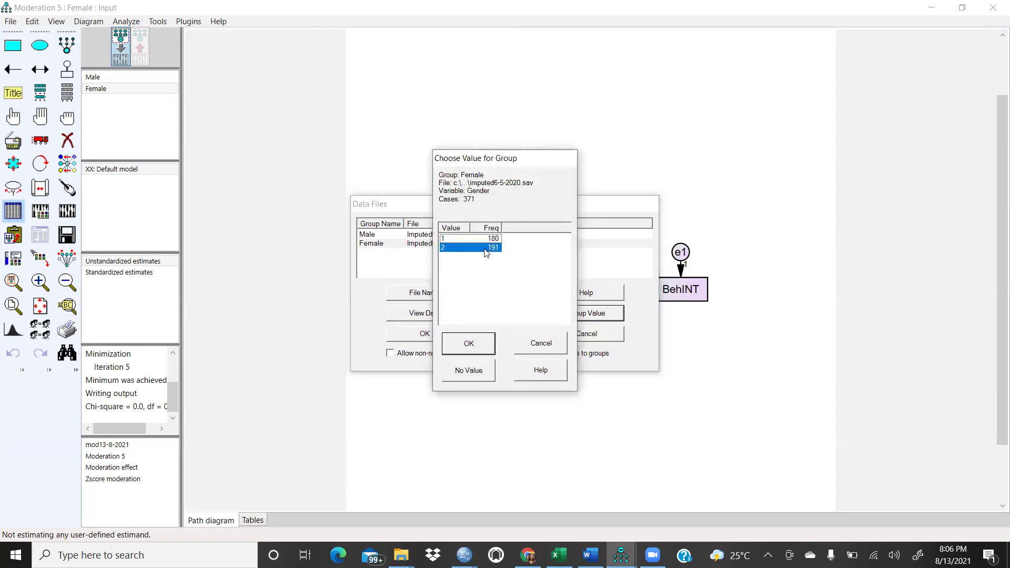
click(469, 345)
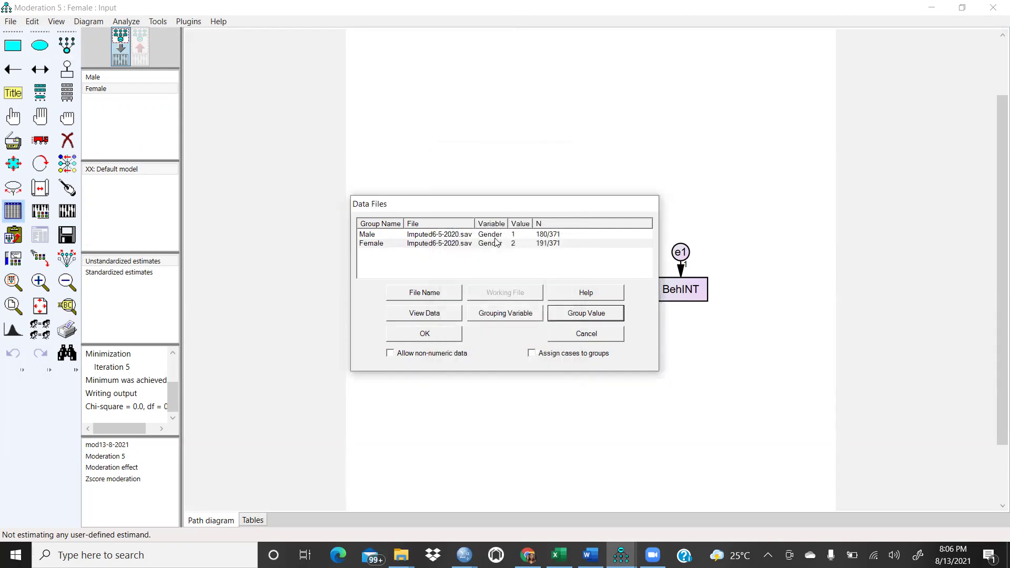
click(441, 337)
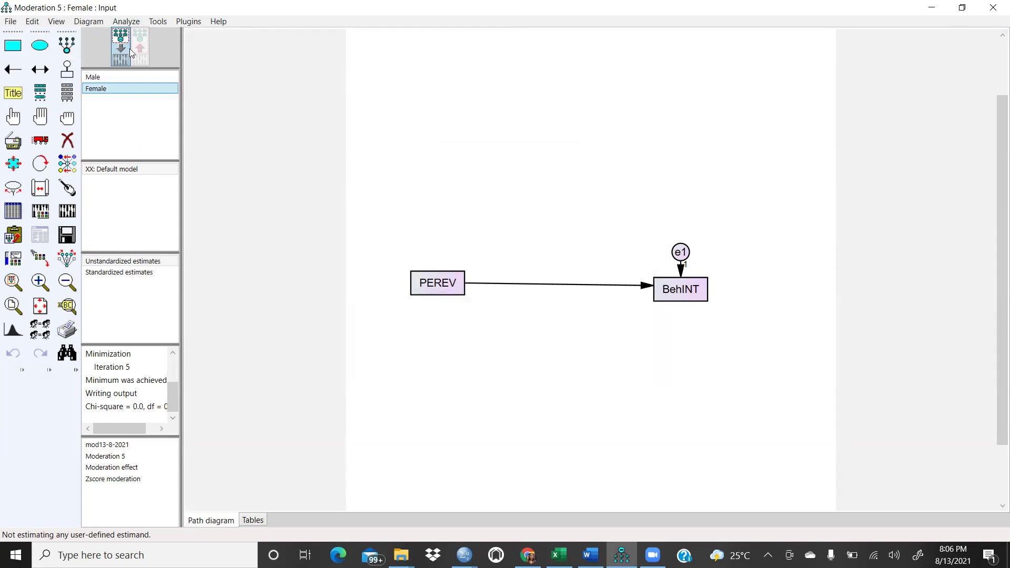
Calculate the estimates for both groups and display the output path diagram for Female and for Male
click(66, 211)
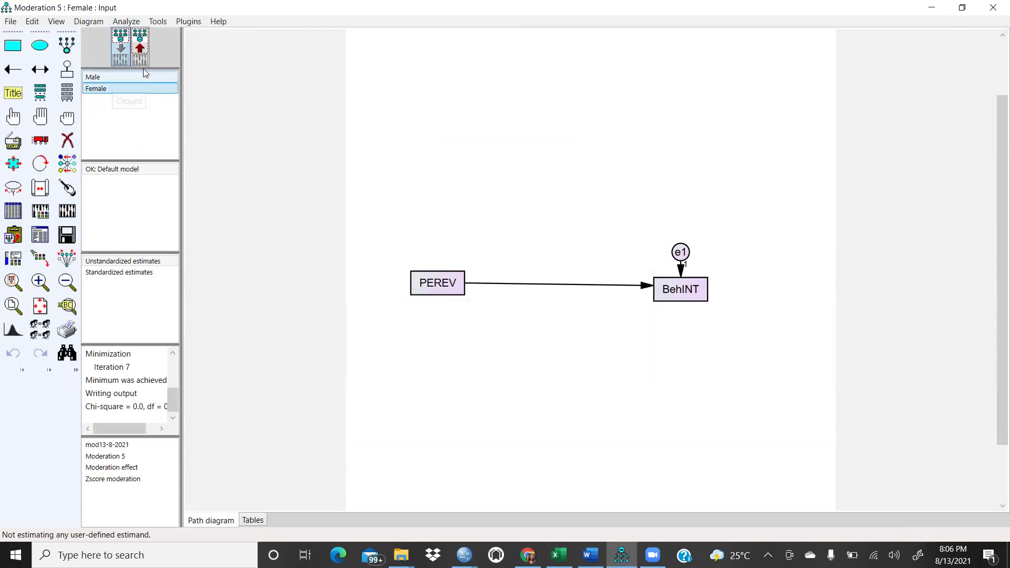
click(141, 48)
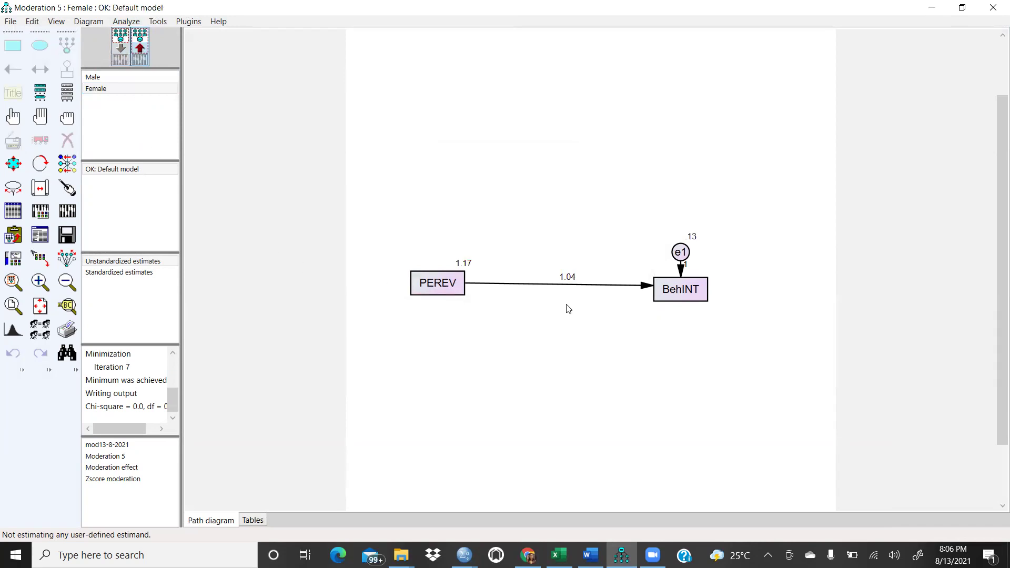
click(89, 77)
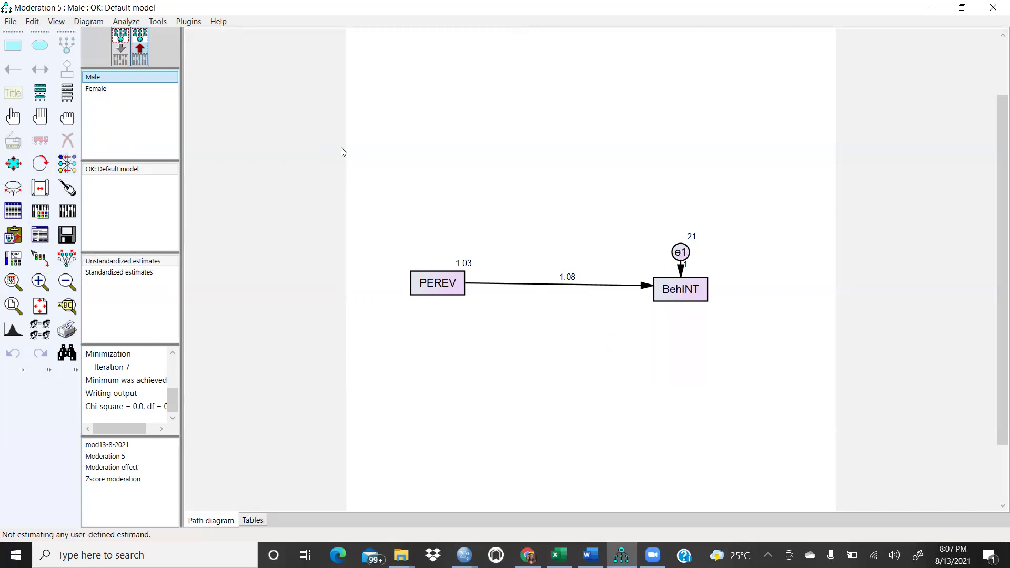
Open the text output and compare the Estimates tables of the Male and Female groups, restoring the input diagram in the model window
click(43, 237)
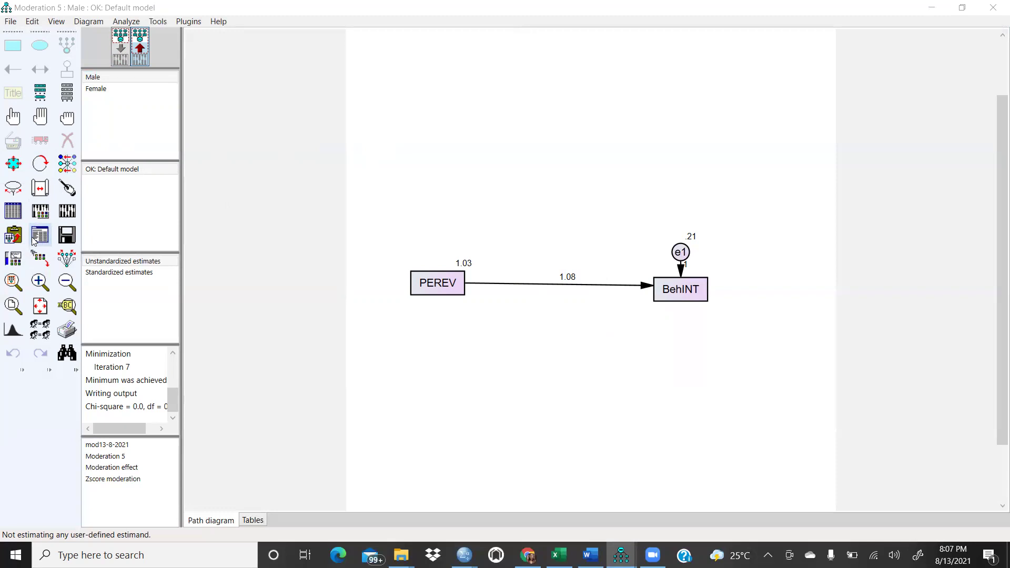
click(126, 51)
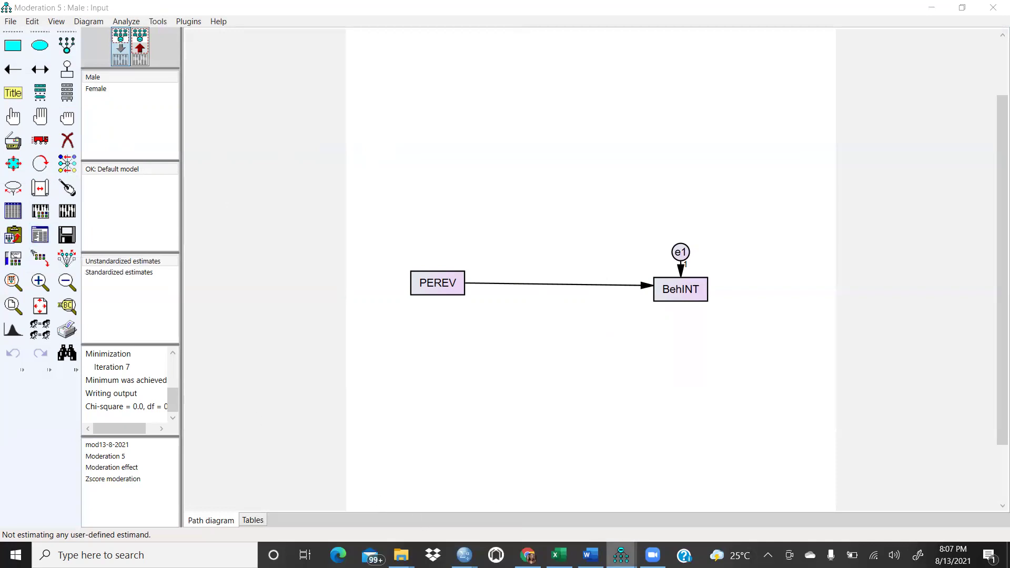
mouse_move(621, 555)
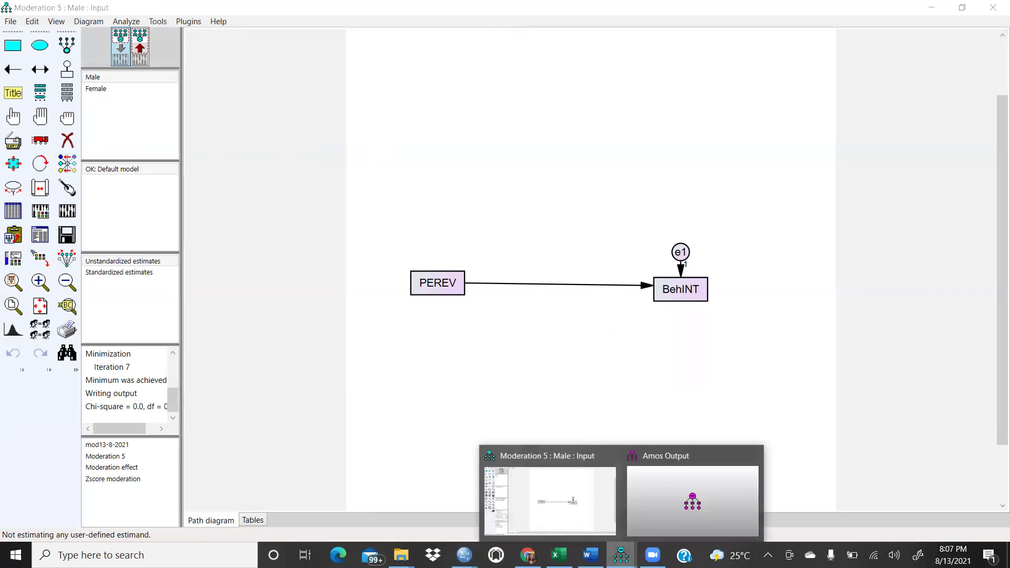
click(657, 511)
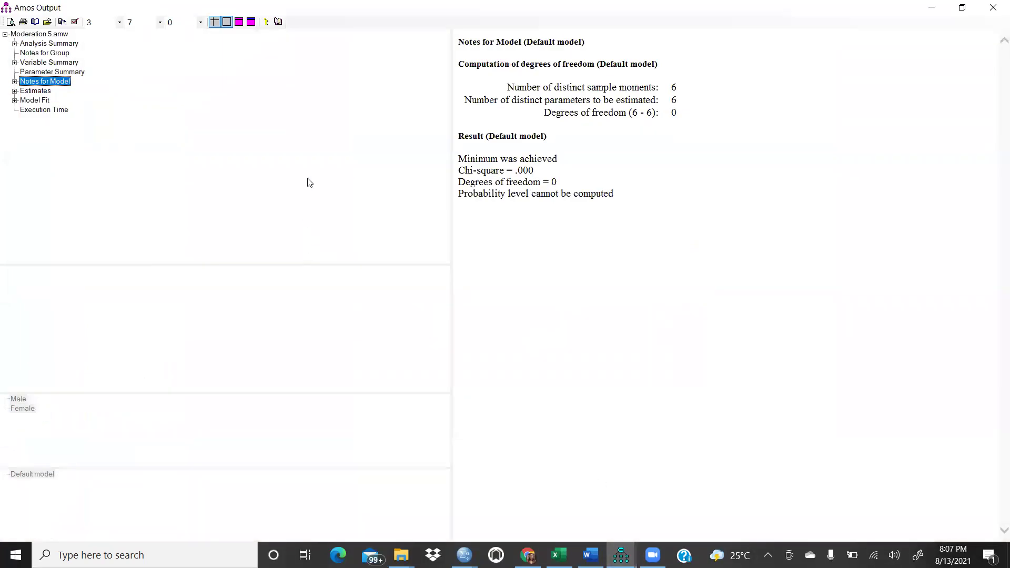
click(32, 92)
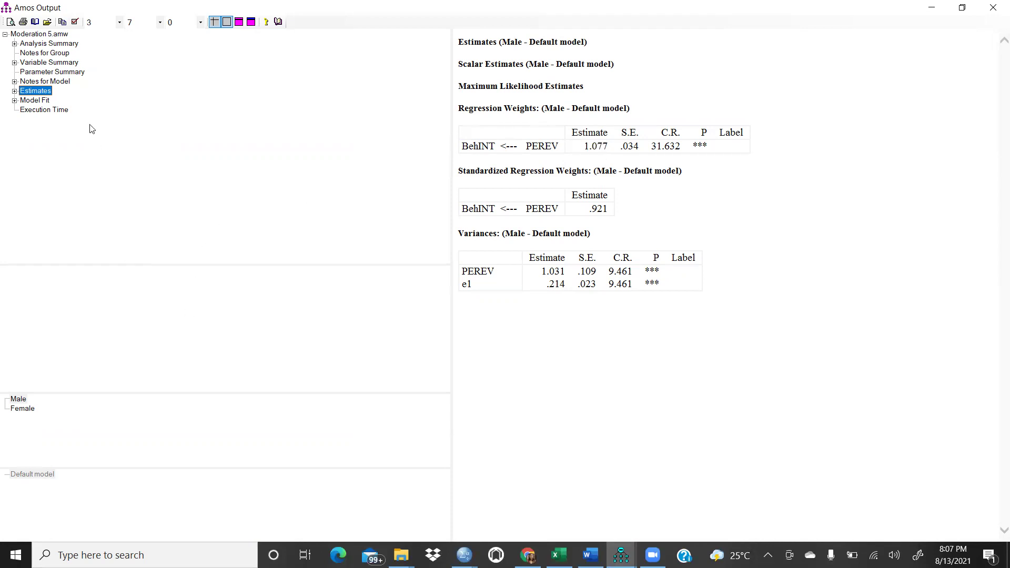
click(19, 399)
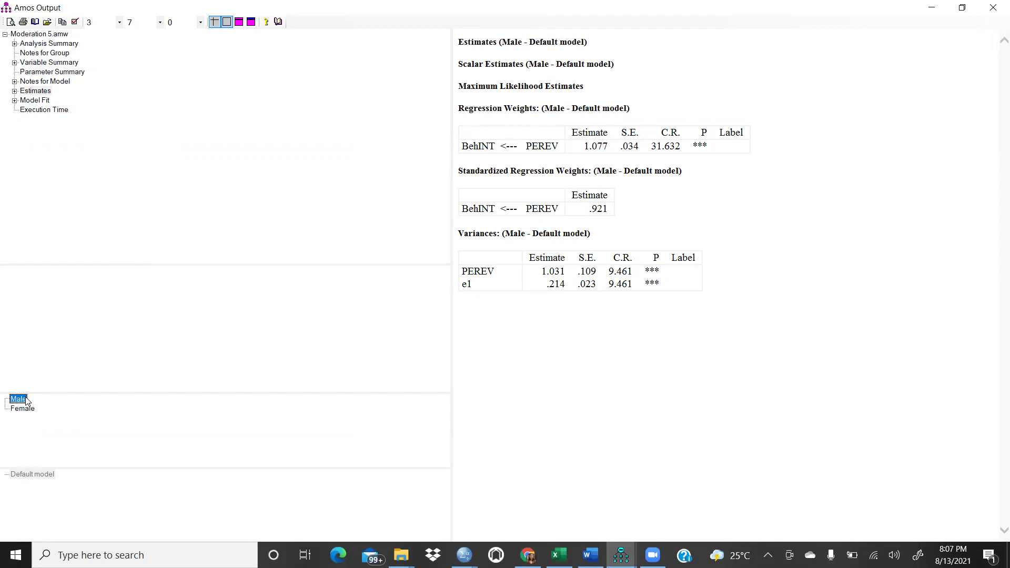
click(22, 409)
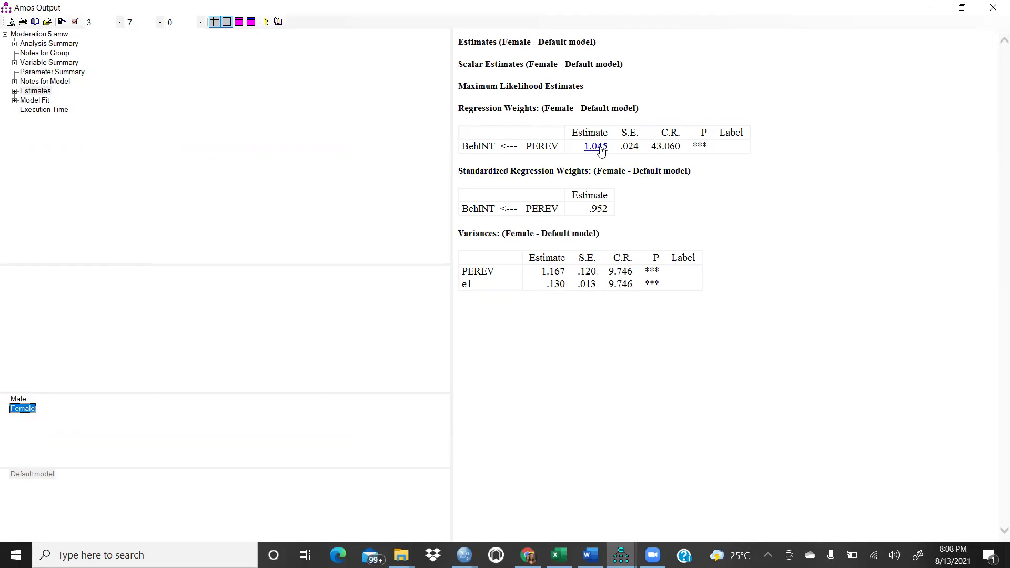
click(14, 400)
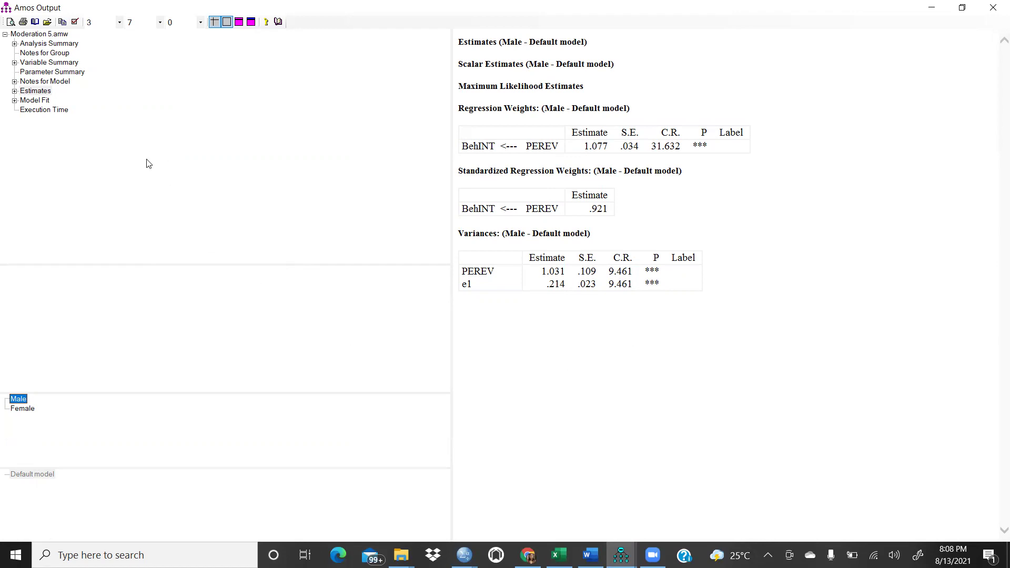
Return to the Moderation 5 model window and enable Critical ratios for differences in the analysis output properties
click(621, 554)
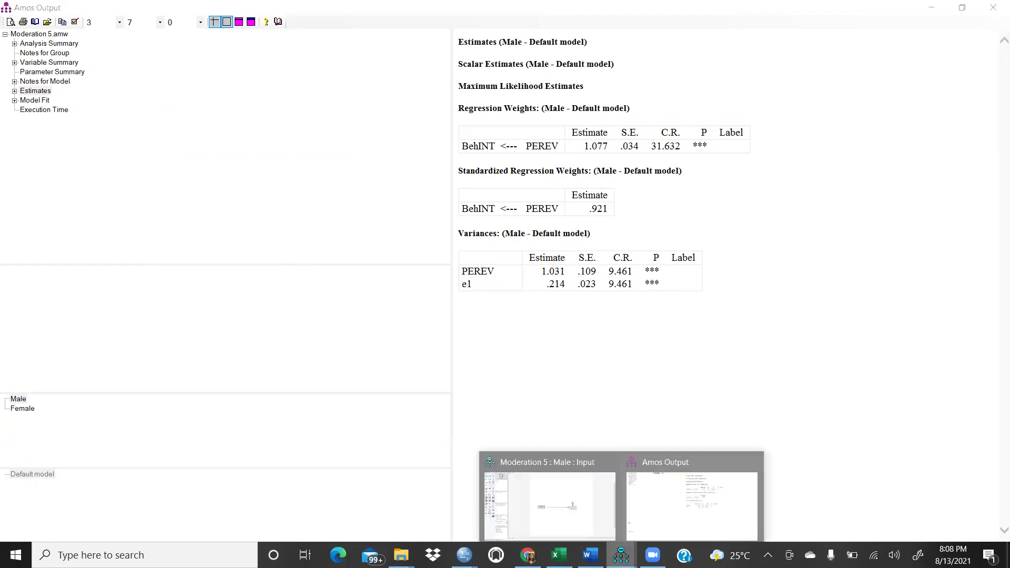
click(687, 506)
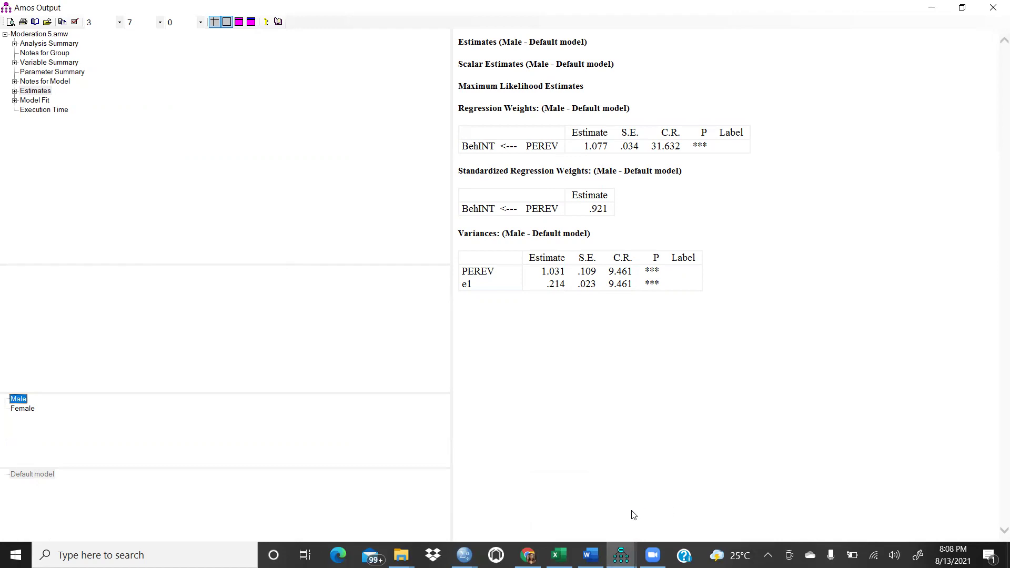
click(621, 555)
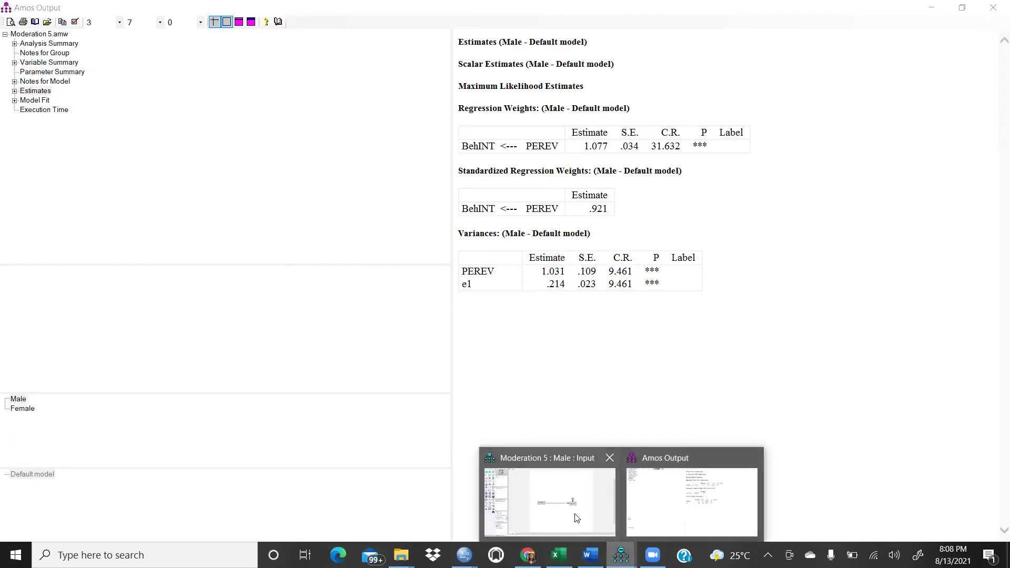
click(552, 512)
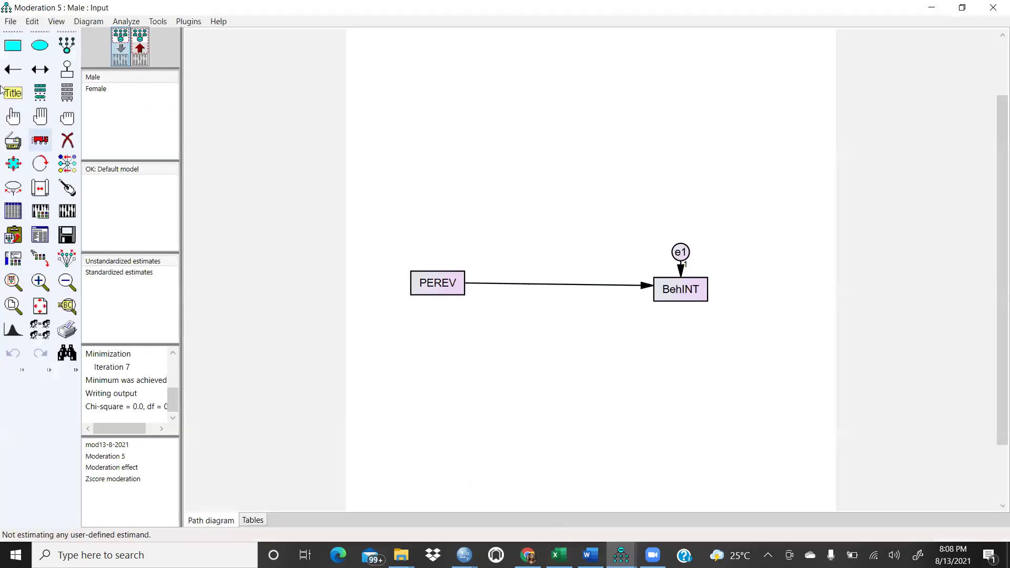
click(40, 211)
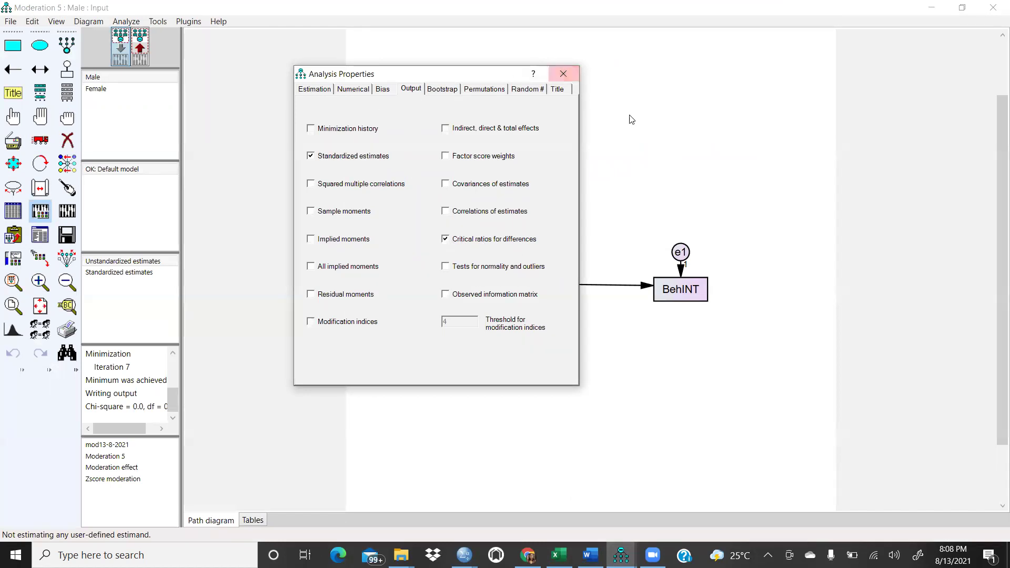
click(558, 77)
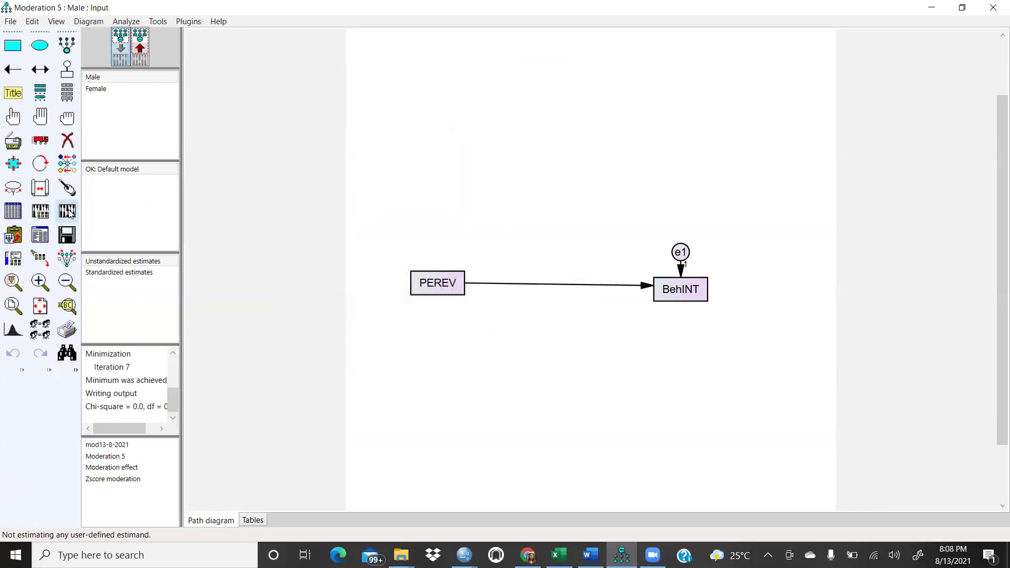
Recalculate the estimates and view Pairwise Parameter Comparisons in the text output, checking it against the web calculator for the difference between two slopes
click(40, 236)
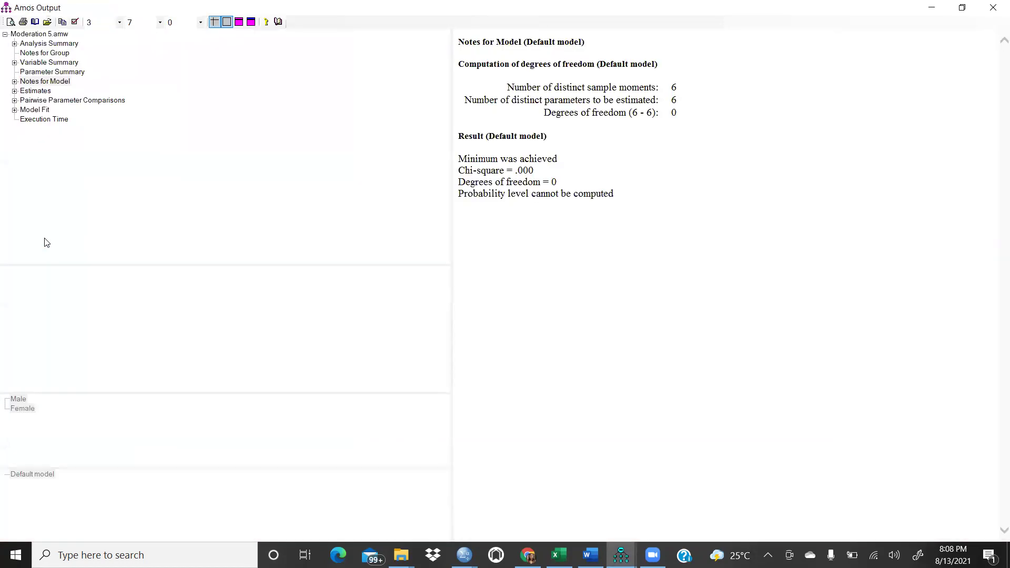
click(46, 102)
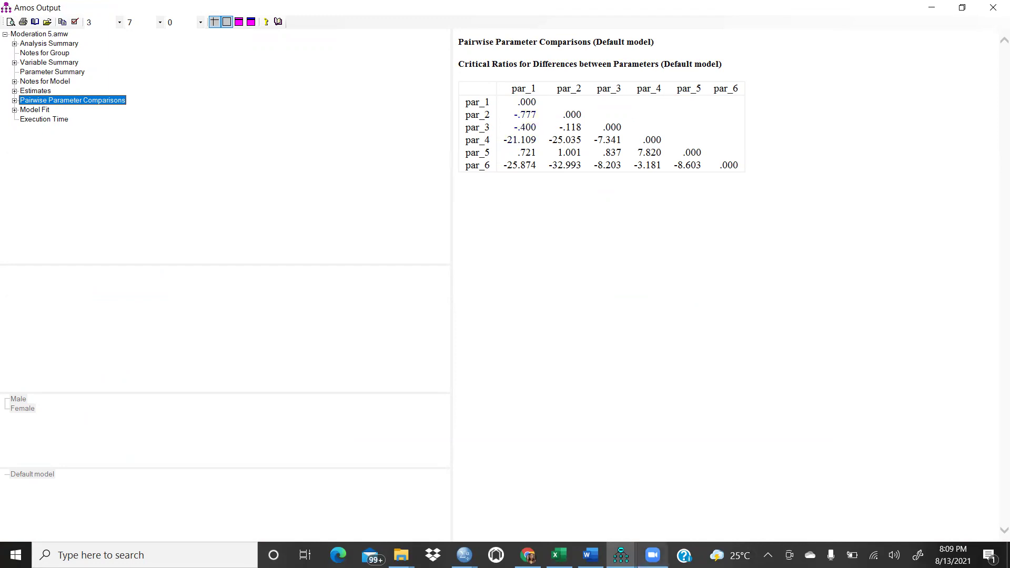
click(527, 555)
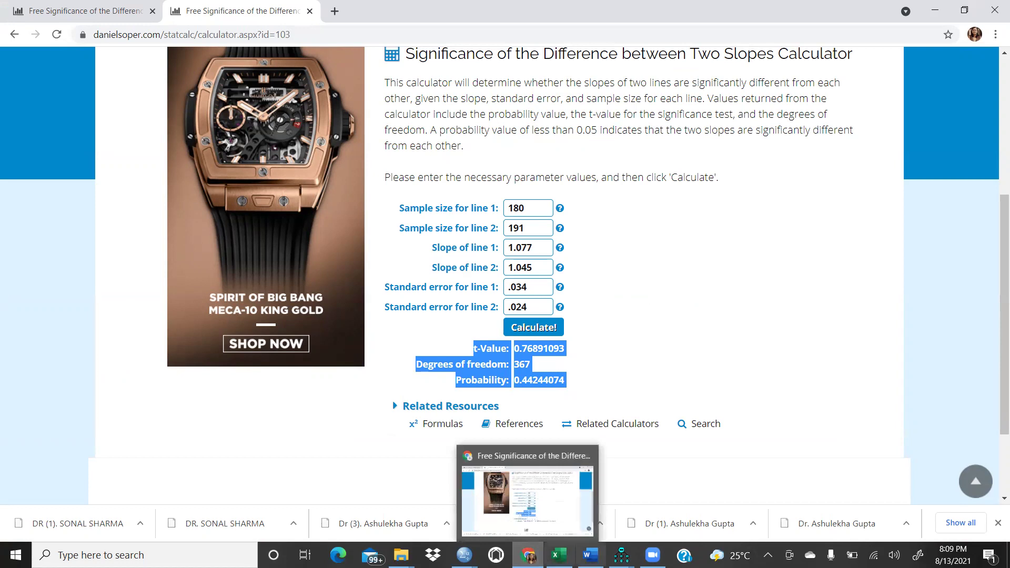
mouse_move(621, 555)
click(677, 521)
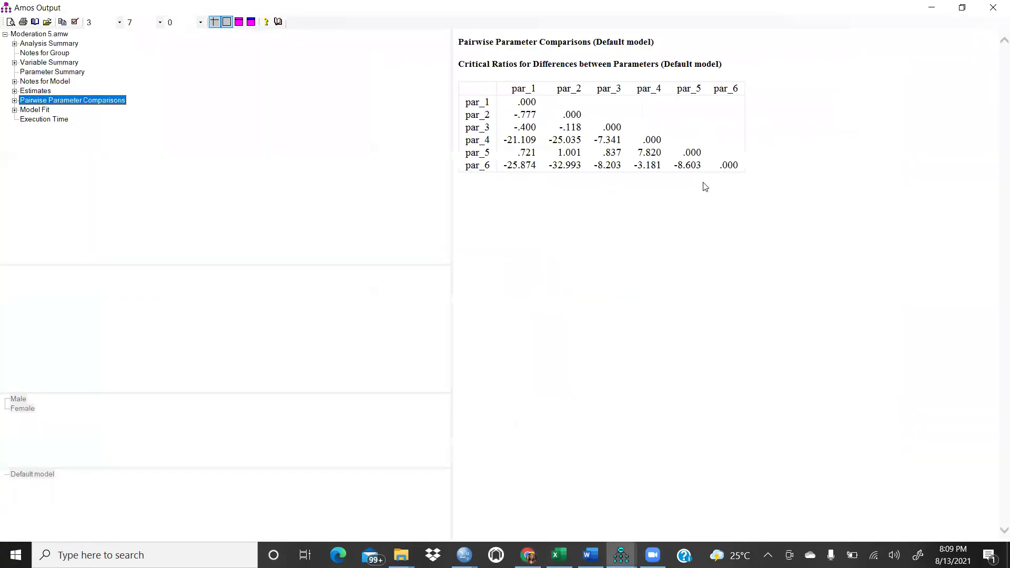
Copy the Critical Ratios for Differences between Parameters table into the AMOS Word document, below the line "p > .05 Null Hypothesis is accepted"
click(722, 119)
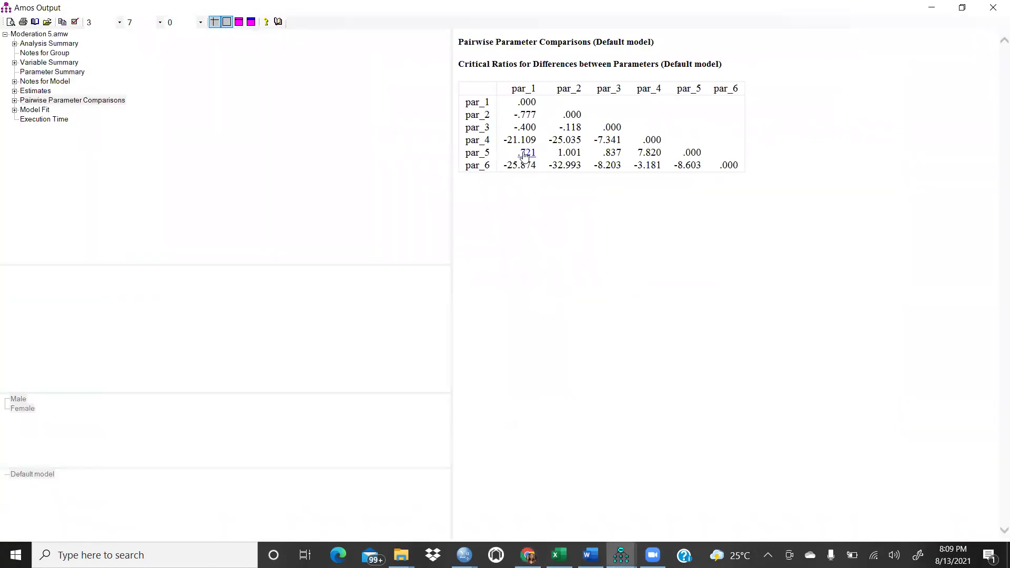
click(653, 131)
right_click(671, 129)
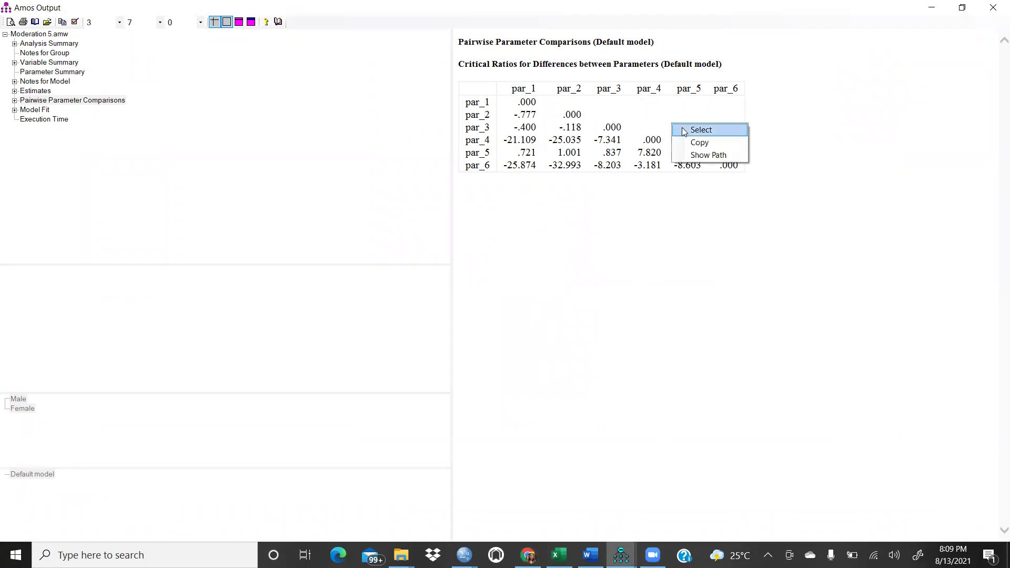
click(695, 143)
click(590, 555)
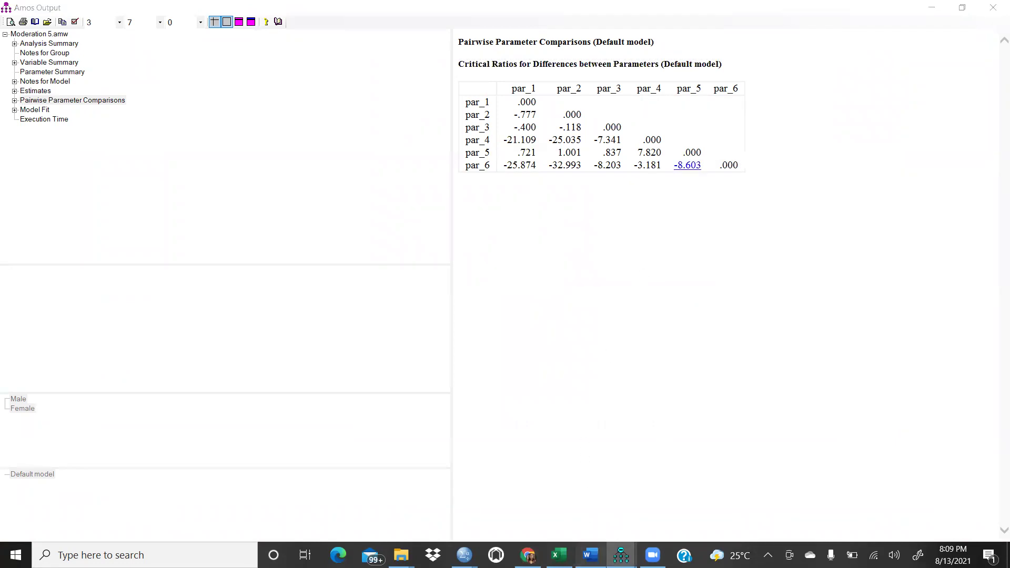
scroll(633, 370, down, 15)
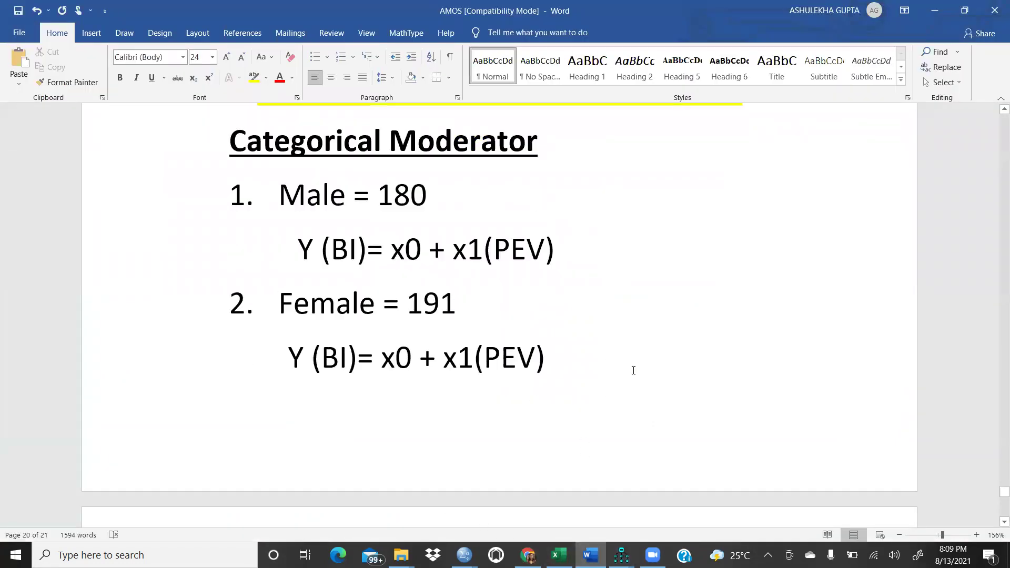
right_click(248, 232)
click(273, 291)
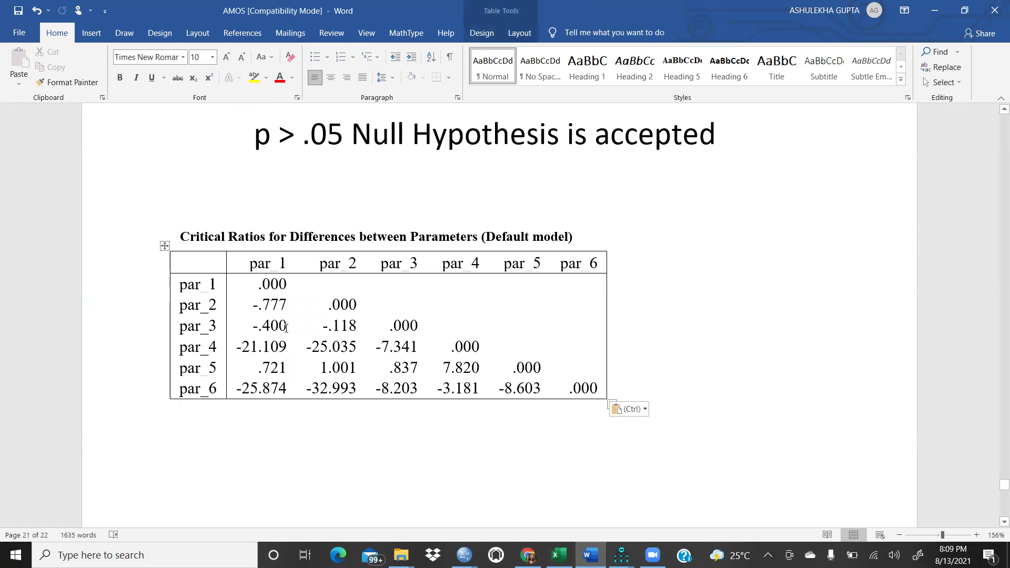
Highlight in yellow the critical ratio in the par_2 row and par_1 column of the pasted table
drag(298, 309, 252, 305)
click(271, 305)
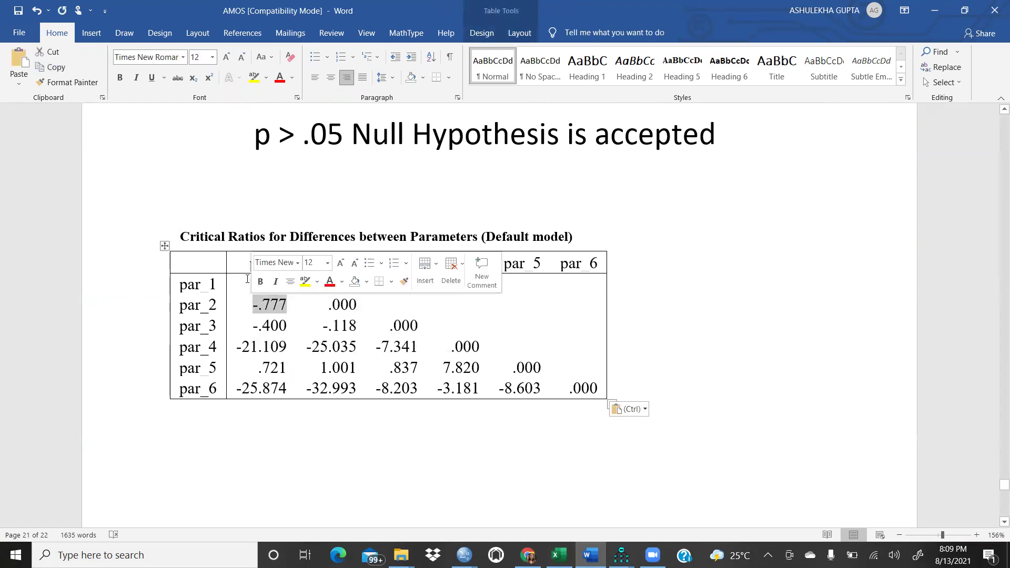
click(255, 78)
click(253, 305)
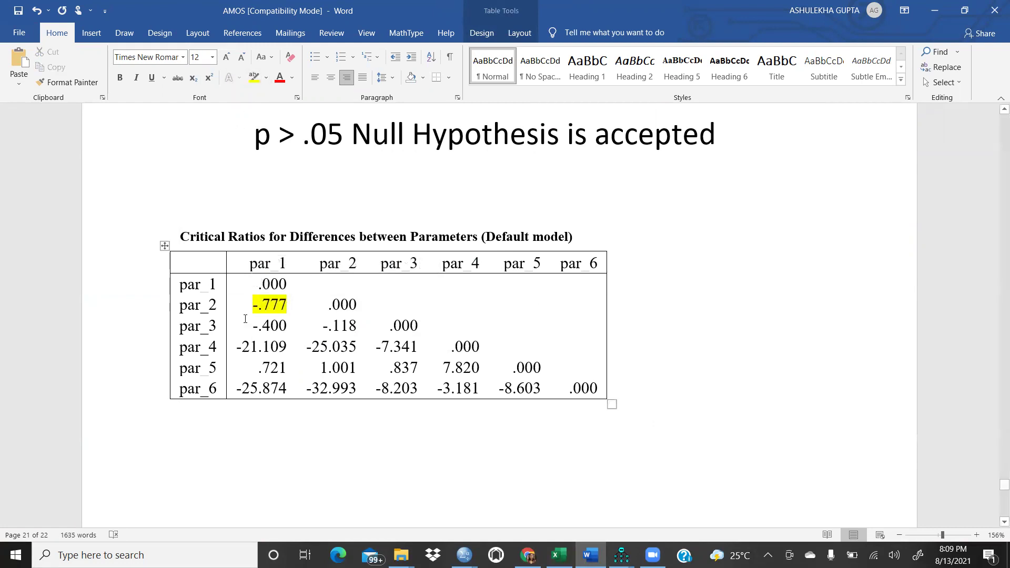
Highlight the title "Critical Ratios for Differences between Parameters (Default model)" in yellow, keeping it bold
drag(181, 232, 576, 236)
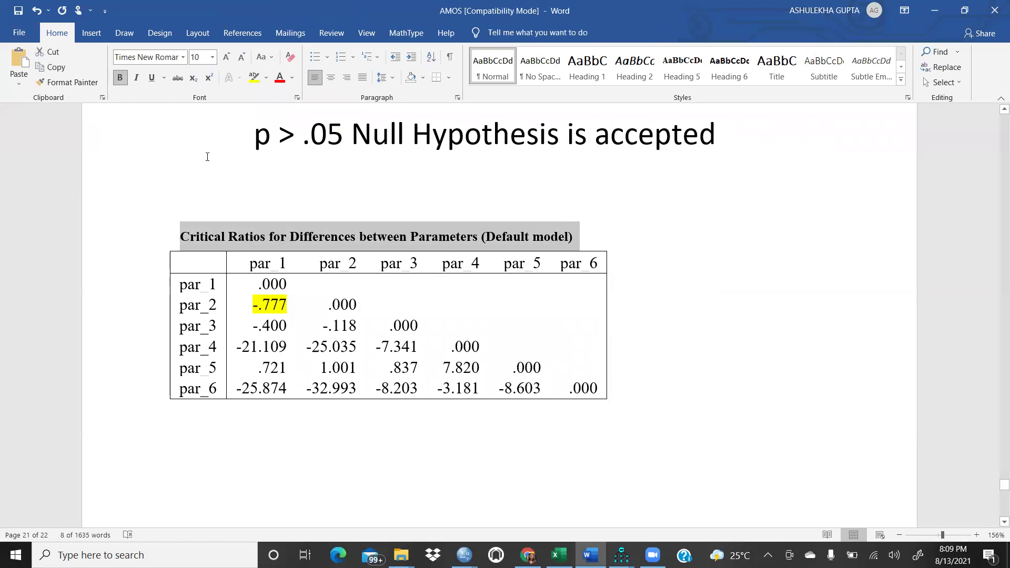
click(120, 79)
click(121, 80)
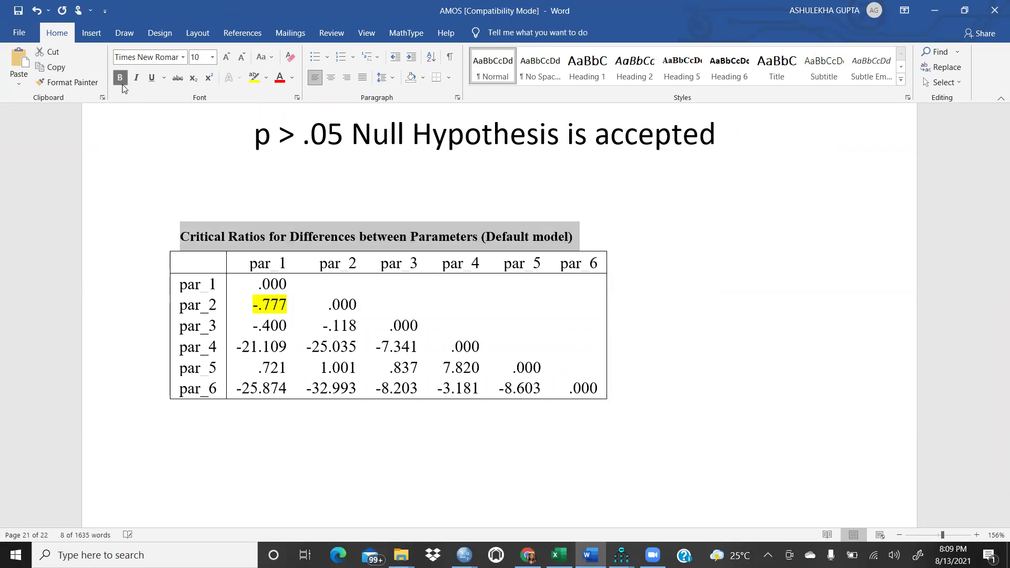
click(255, 78)
click(286, 249)
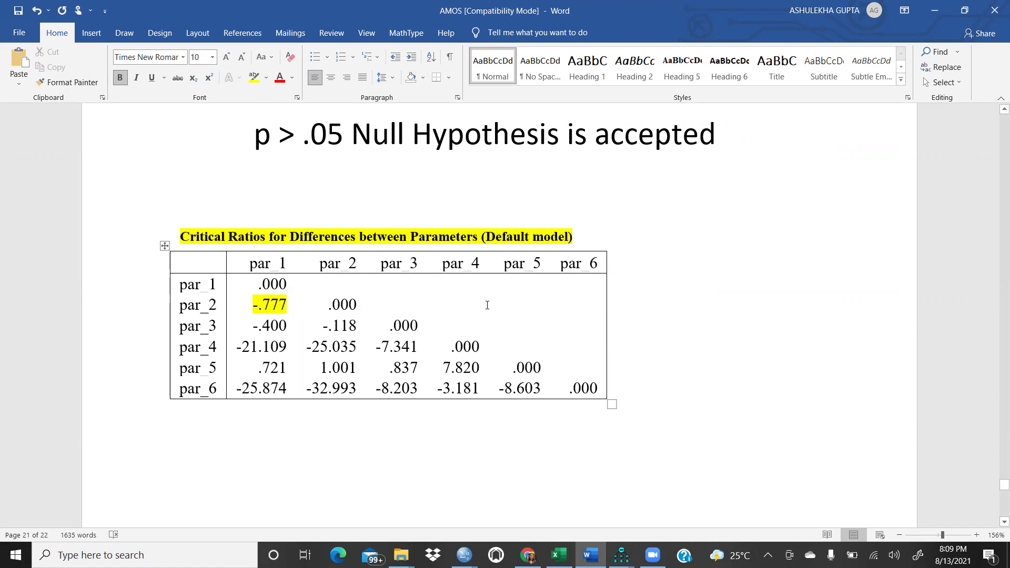
Compare the highlighted critical ratio with the 1.94 threshold and the t-value results, and review the Categorical Moderator notes for both groups
scroll(739, 295, down, 10)
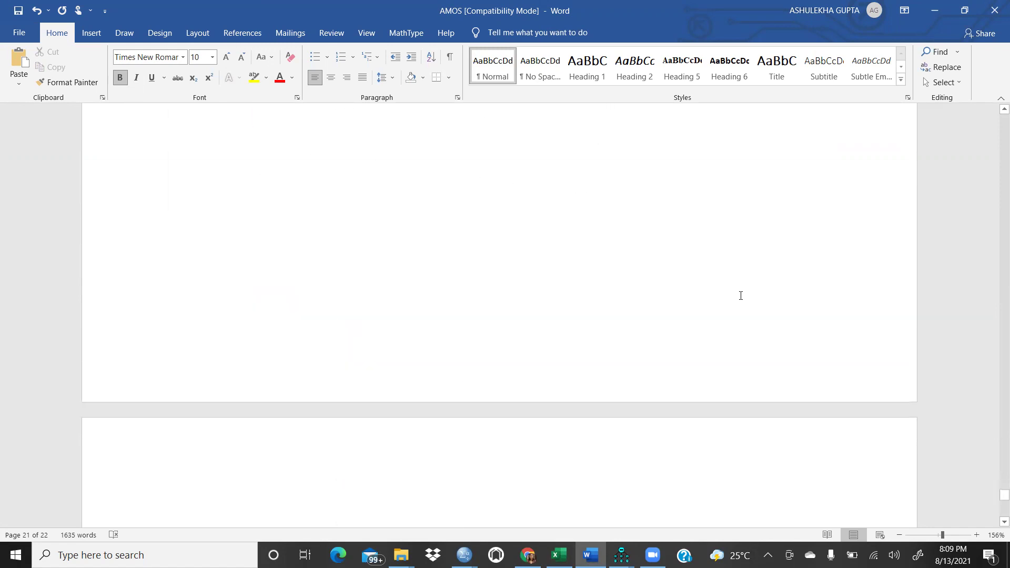
scroll(741, 295, up, 6)
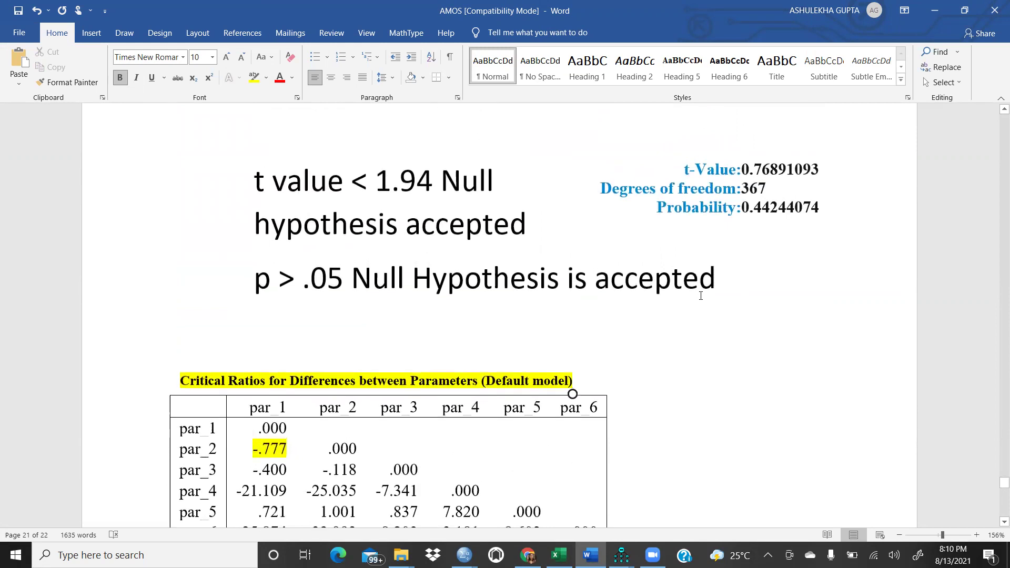
scroll(700, 296, down, 1)
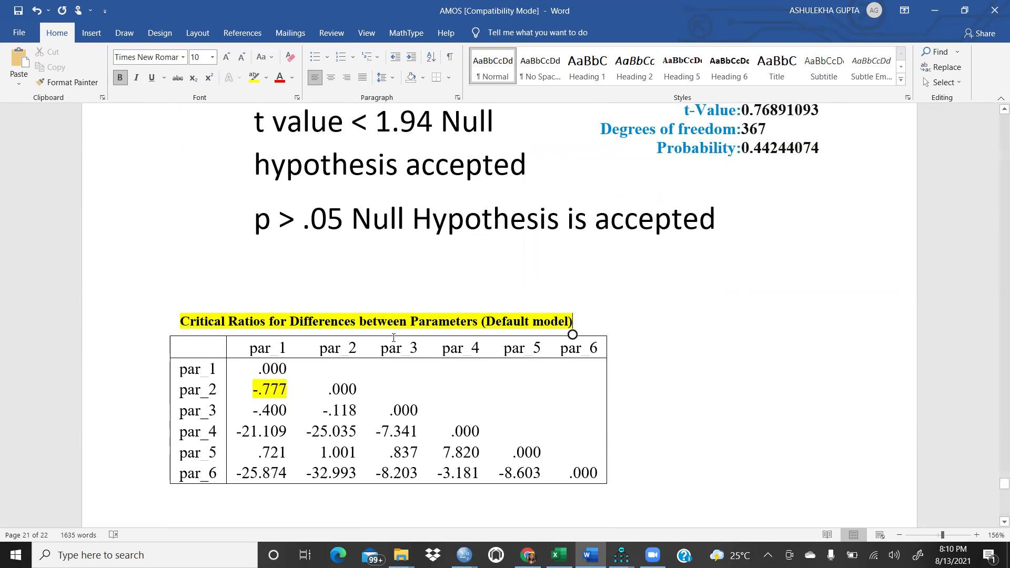
drag(380, 120, 439, 121)
click(304, 389)
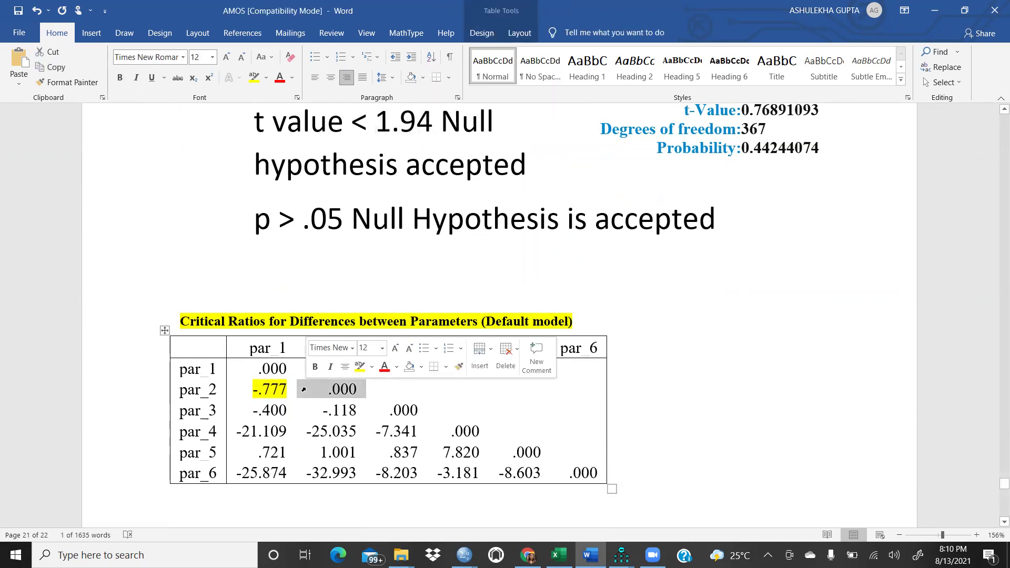
scroll(722, 370, up, 5)
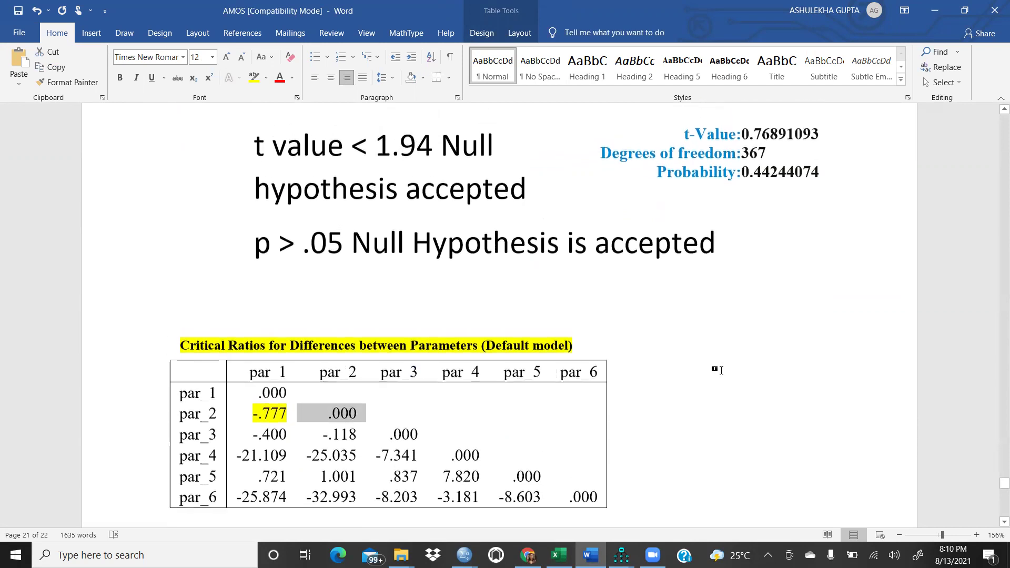
scroll(722, 369, up, 15)
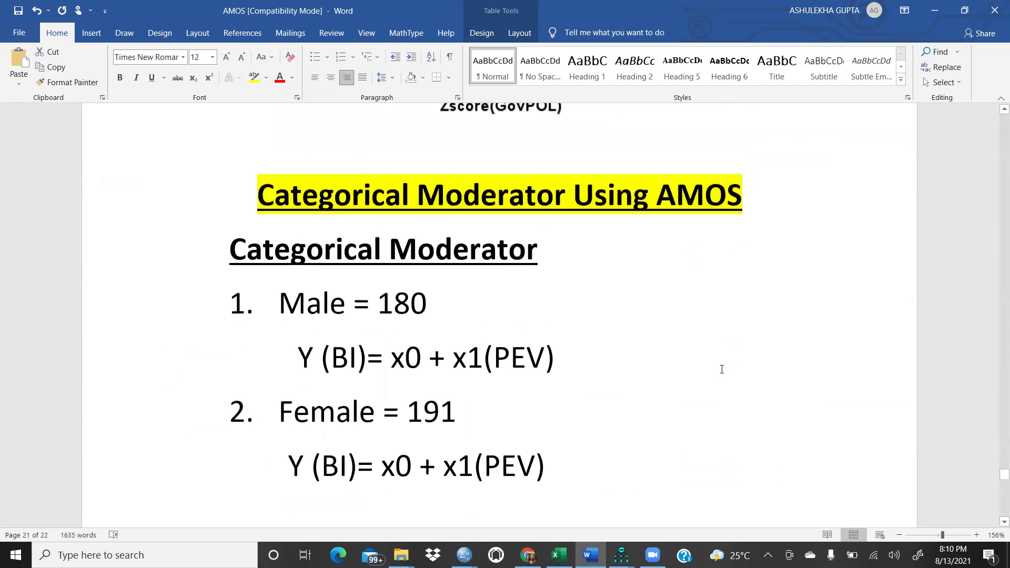
scroll(722, 369, down, 15)
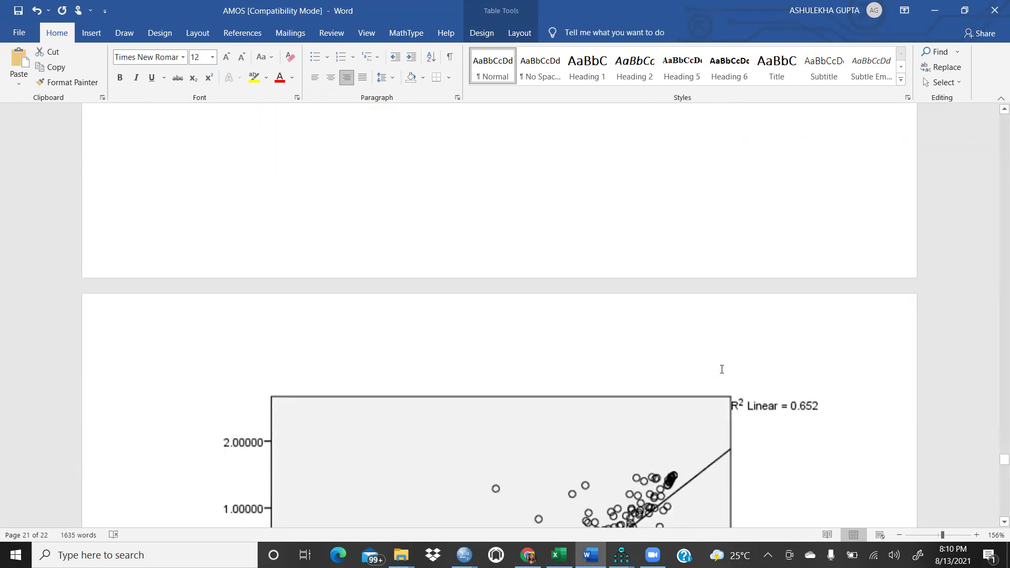
scroll(721, 369, down, 2)
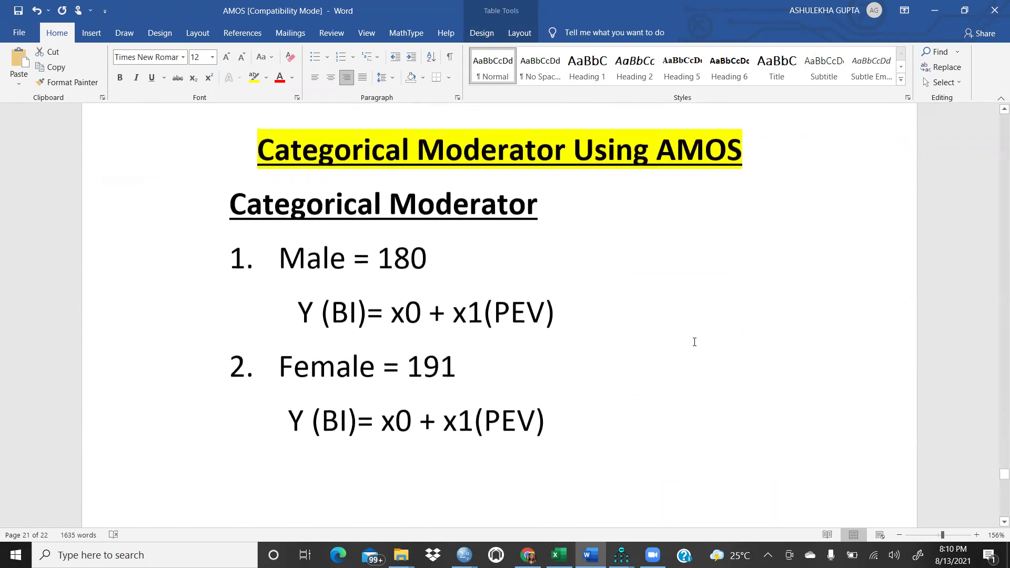